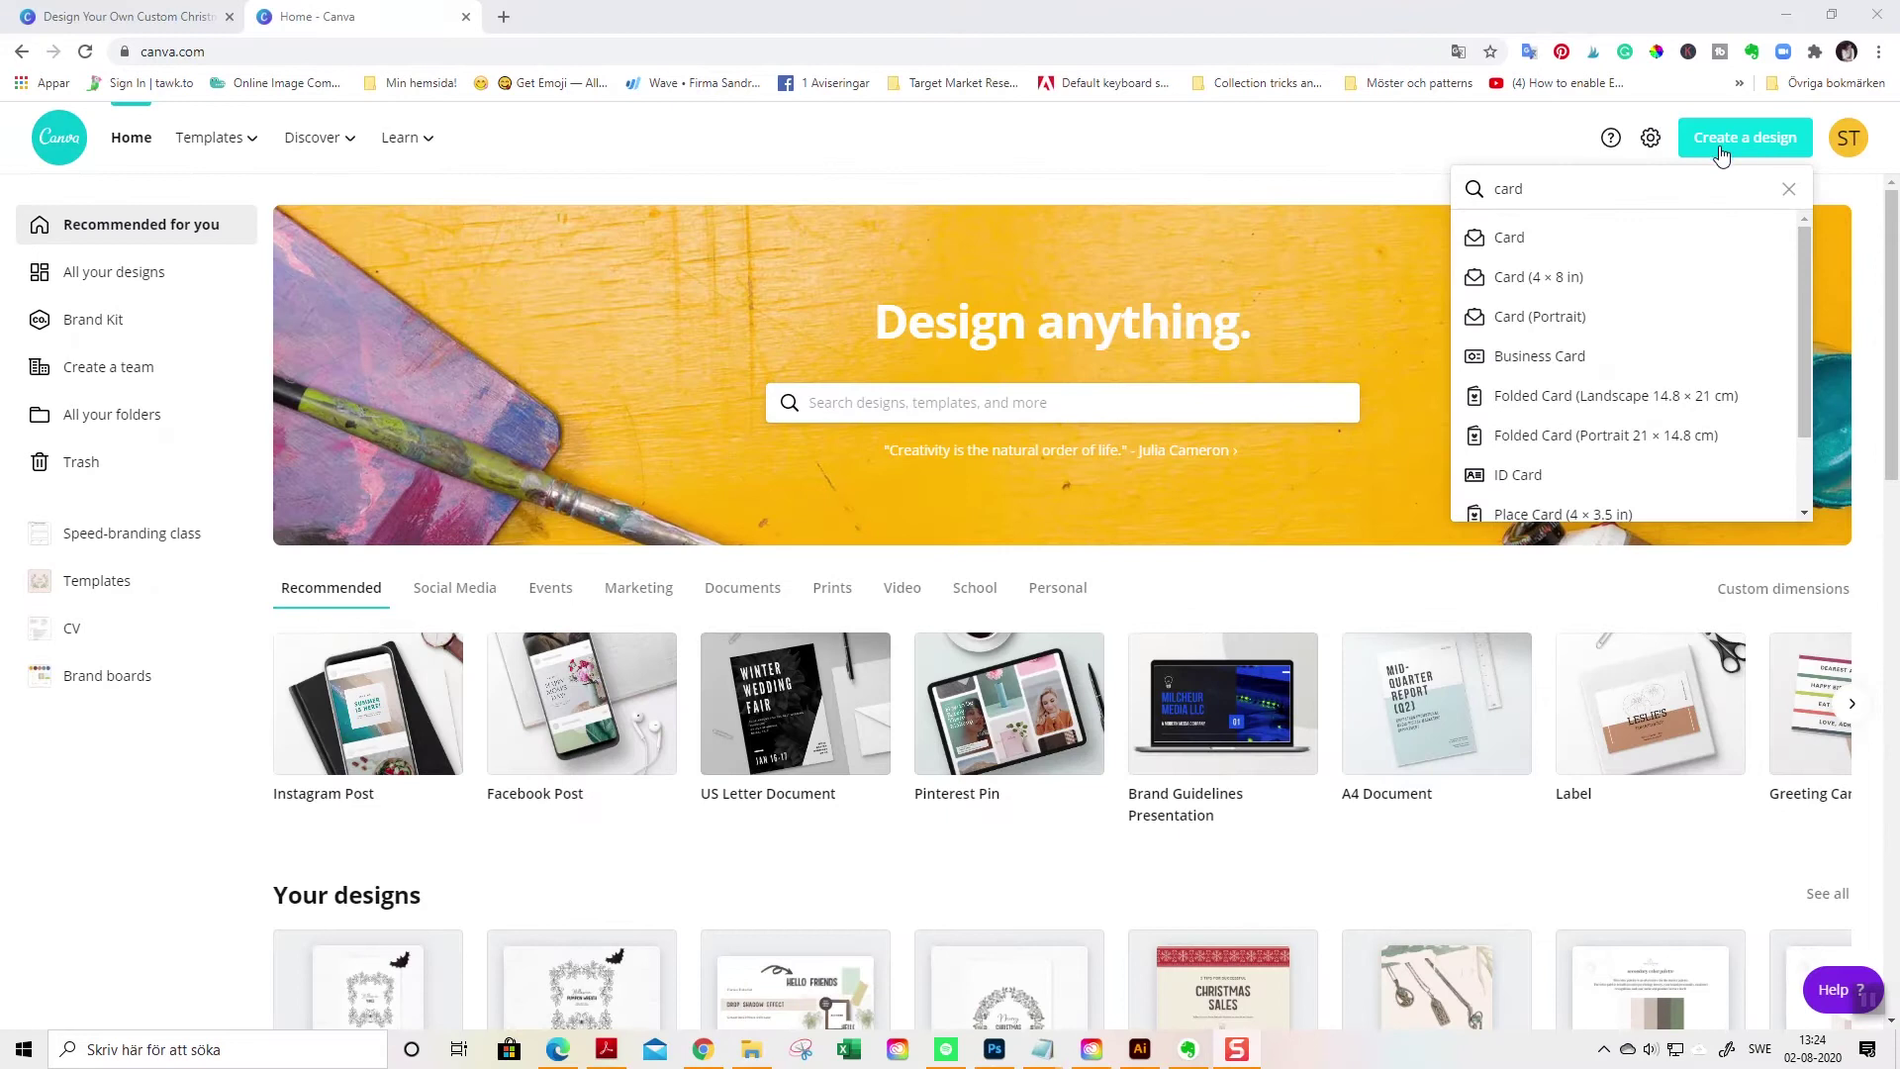
Start a new Folded Card (Landscape 14.8 × 21 cm) design from the 'card' search.
{"action": "left_click", "coordinate": [1562, 185]}
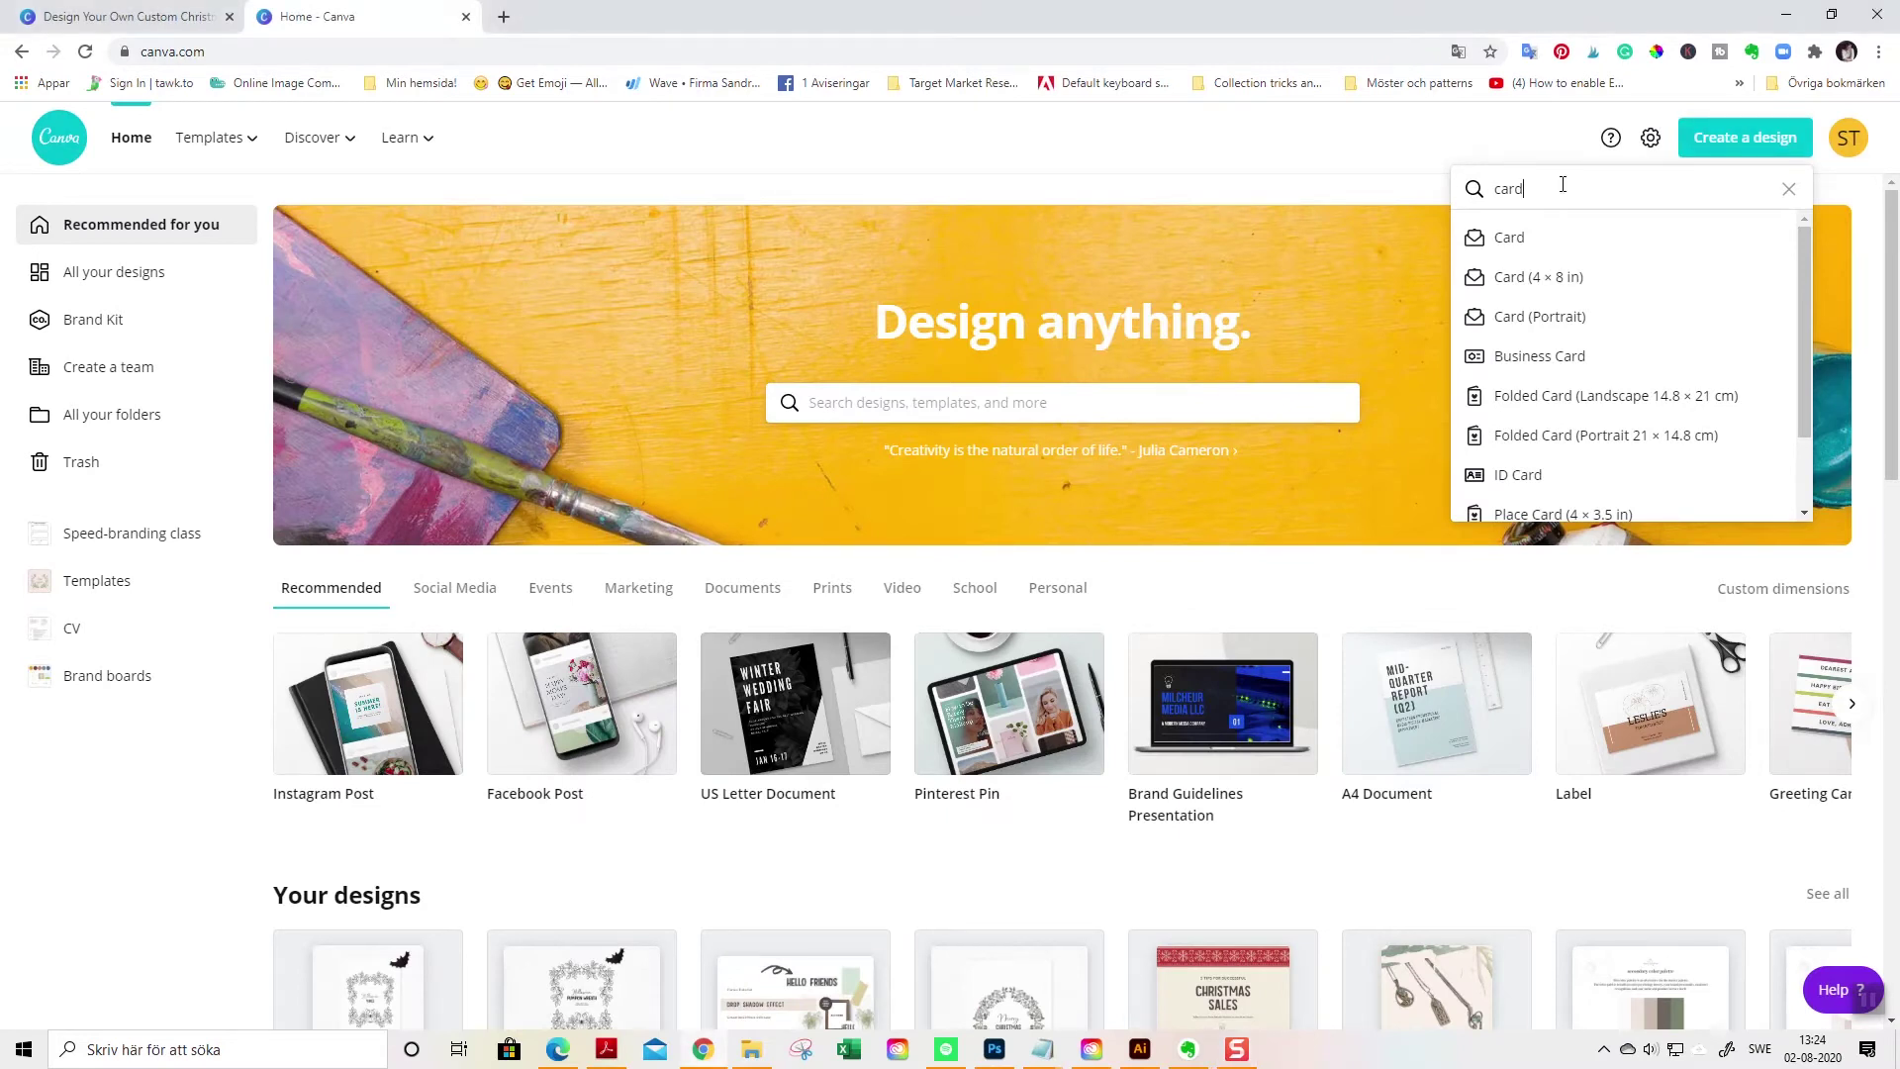
{"action": "left_click", "coordinate": [1586, 397]}
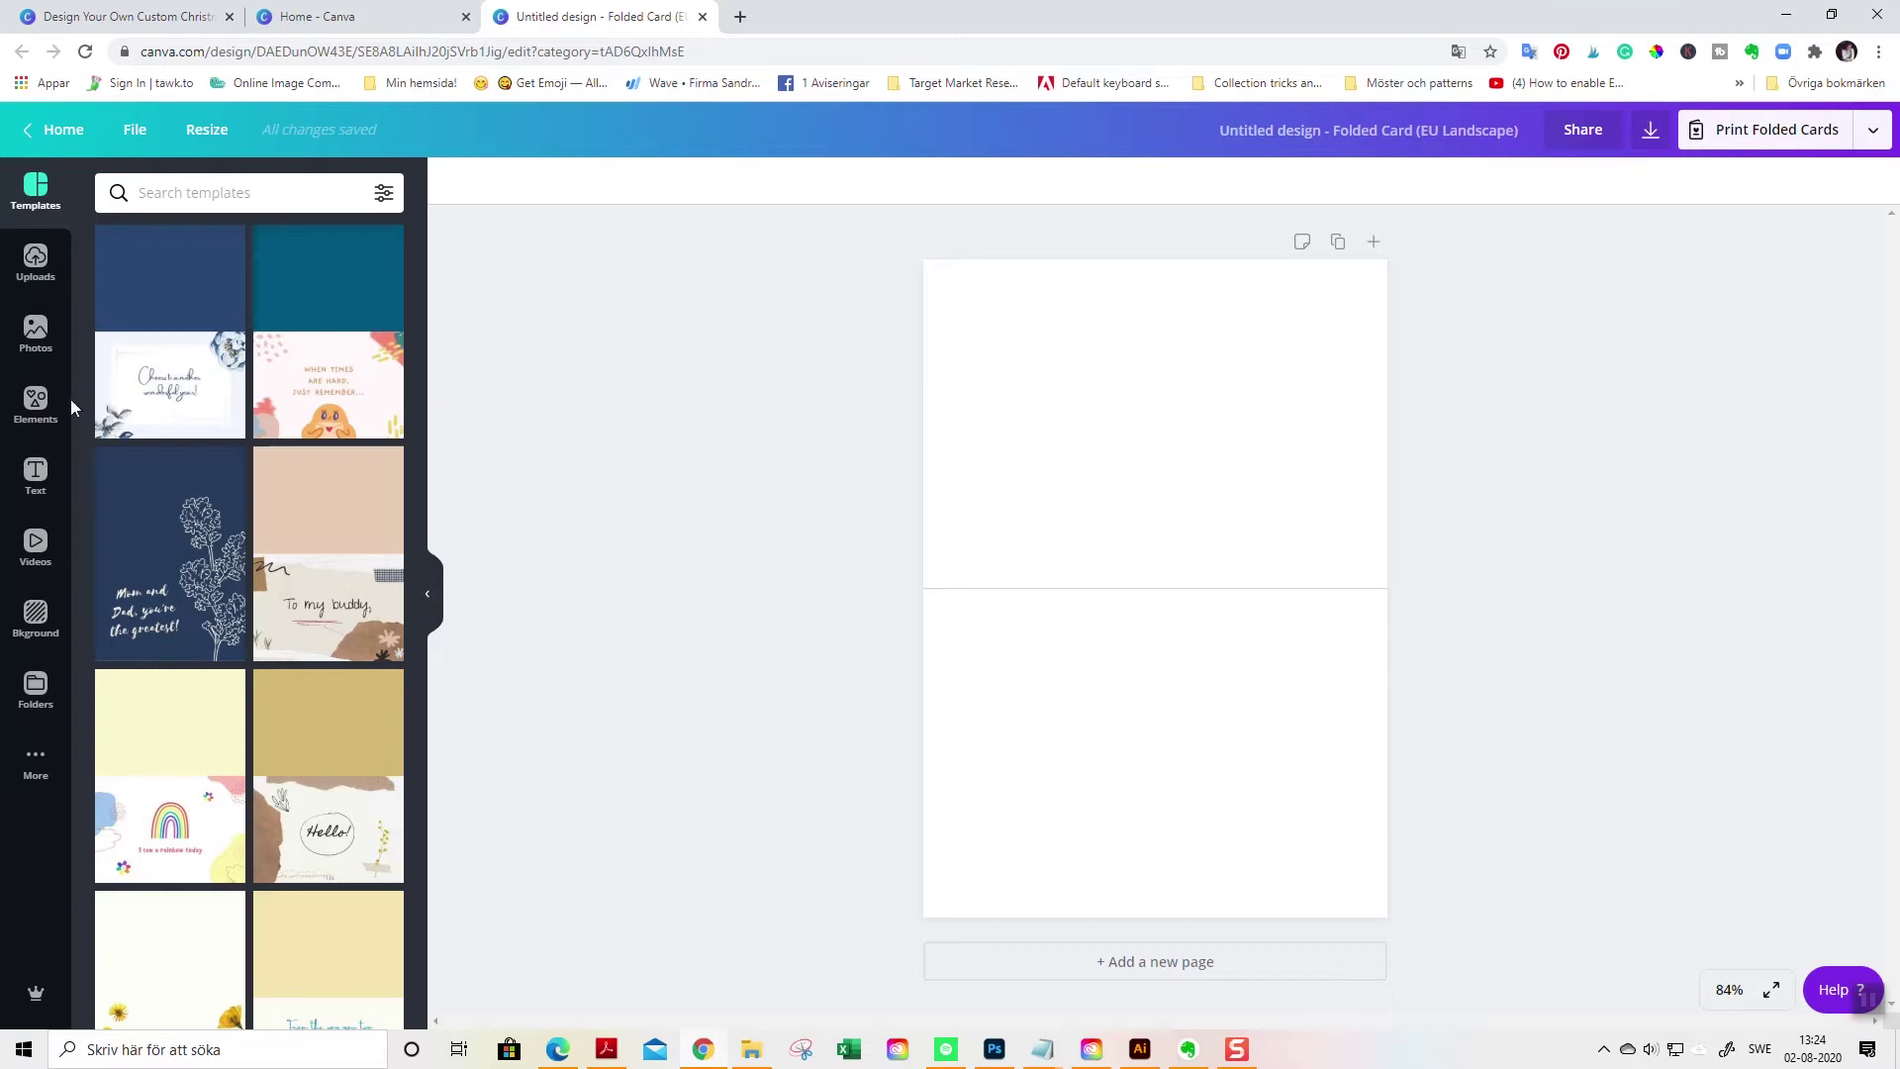
Add the first sky-and-hills grid from Elements and shrink it to the top half of the page.
{"action": "left_click", "coordinate": [44, 401]}
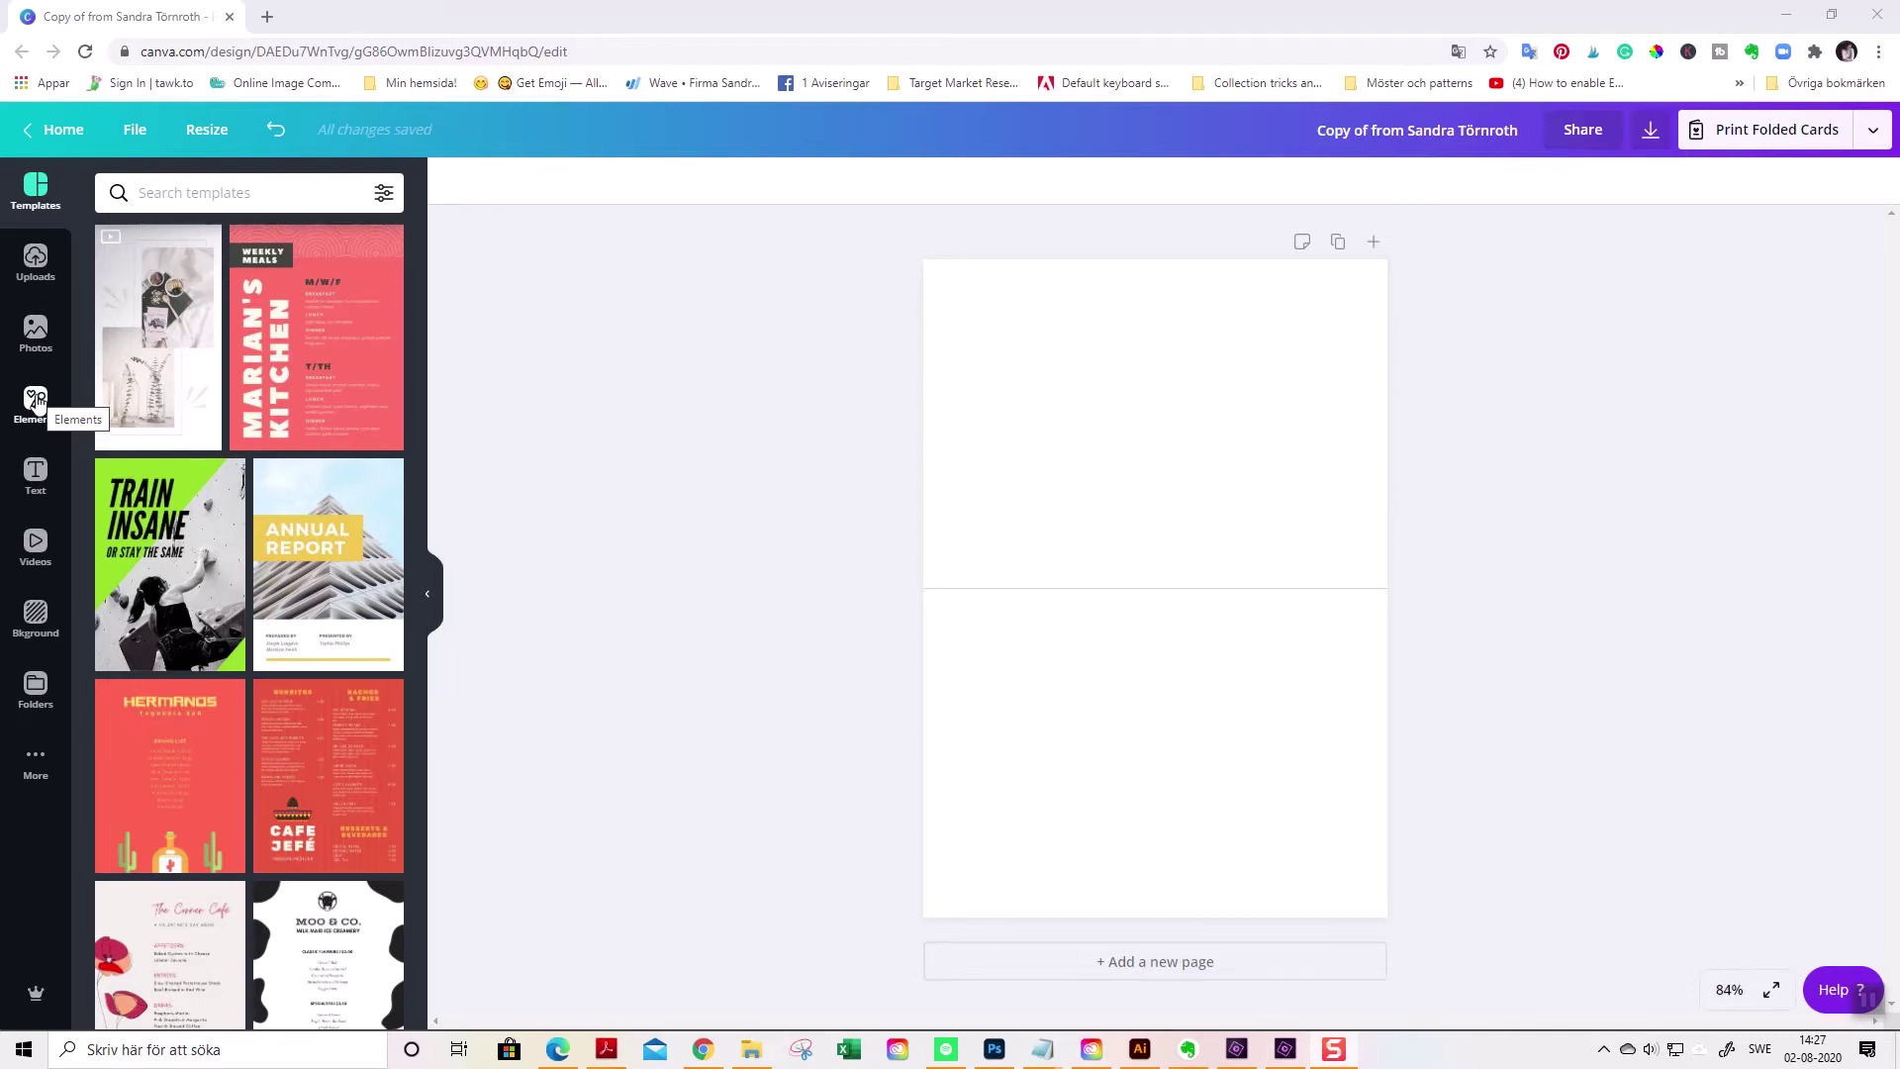
{"action": "left_click", "coordinate": [36, 400]}
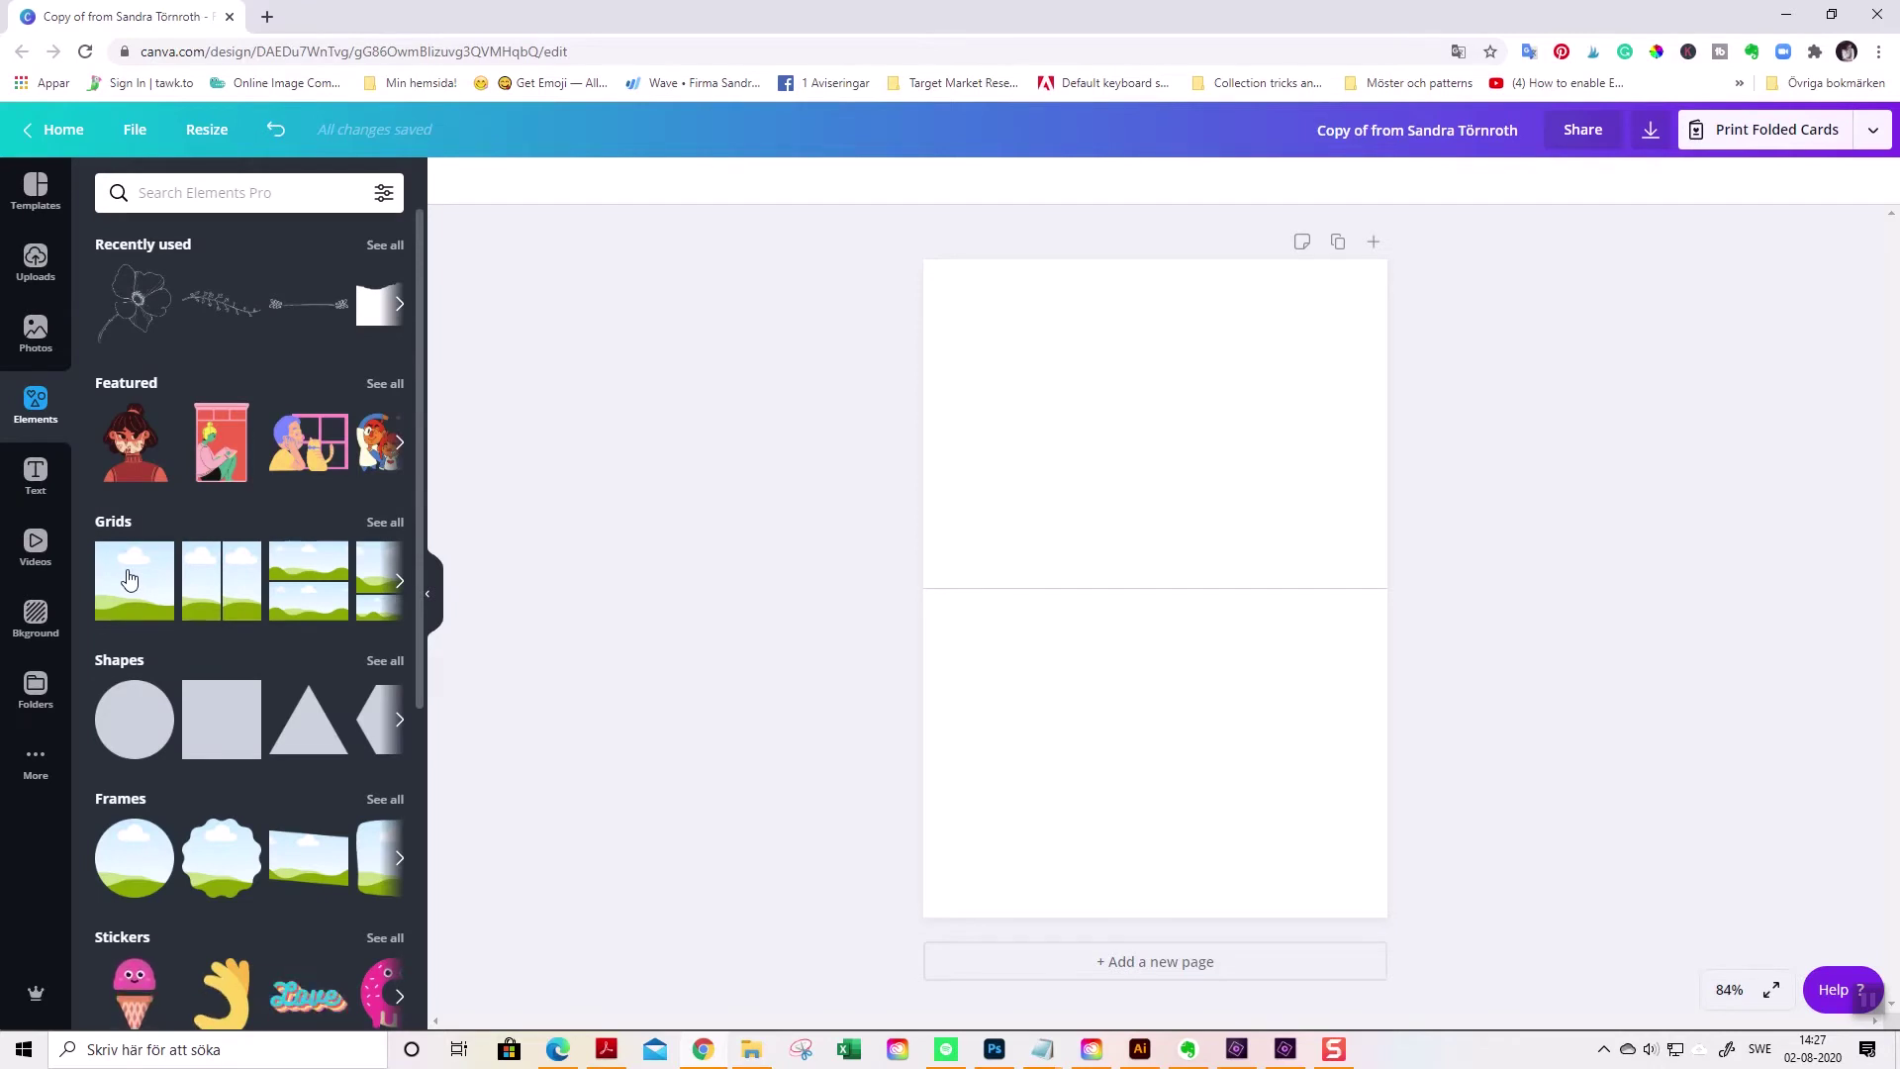
{"action": "left_click", "coordinate": [123, 576]}
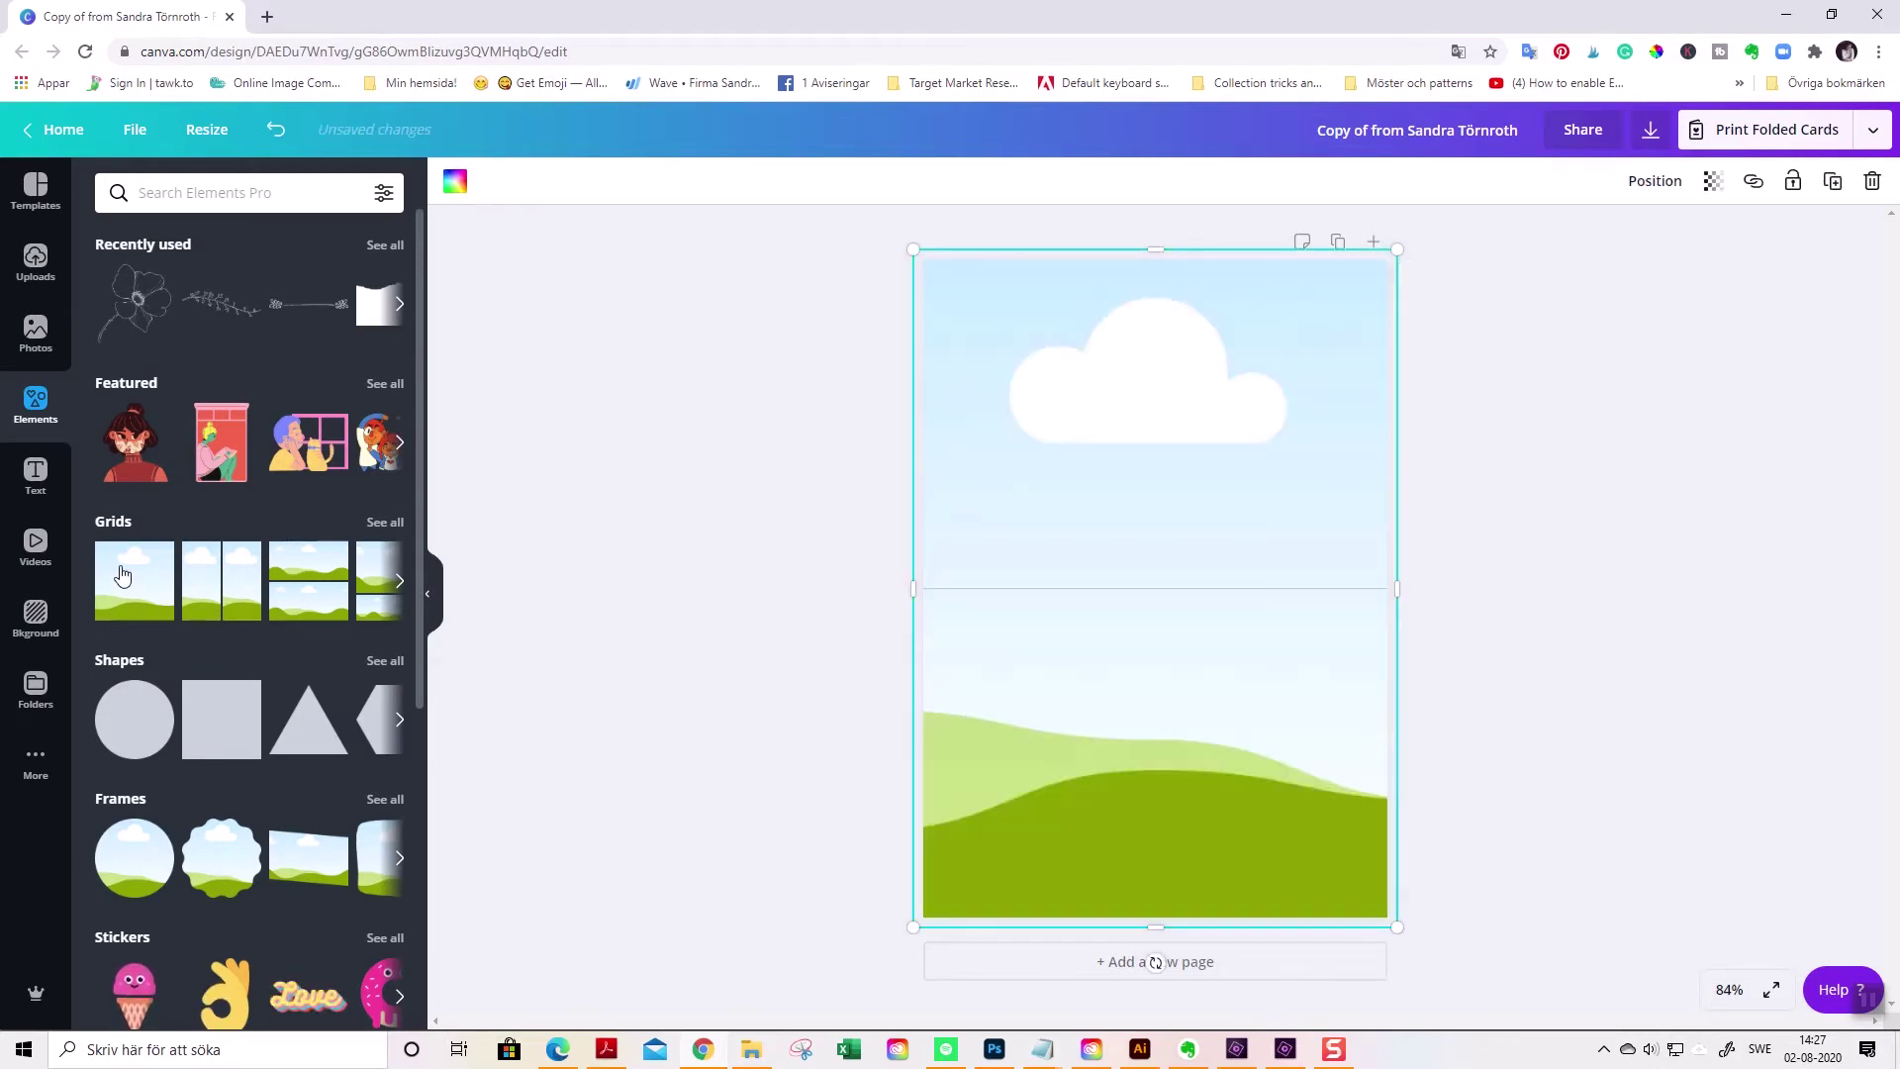
{"action": "left_click_drag", "start_coordinate": [1158, 924], "coordinate": [1179, 589]}
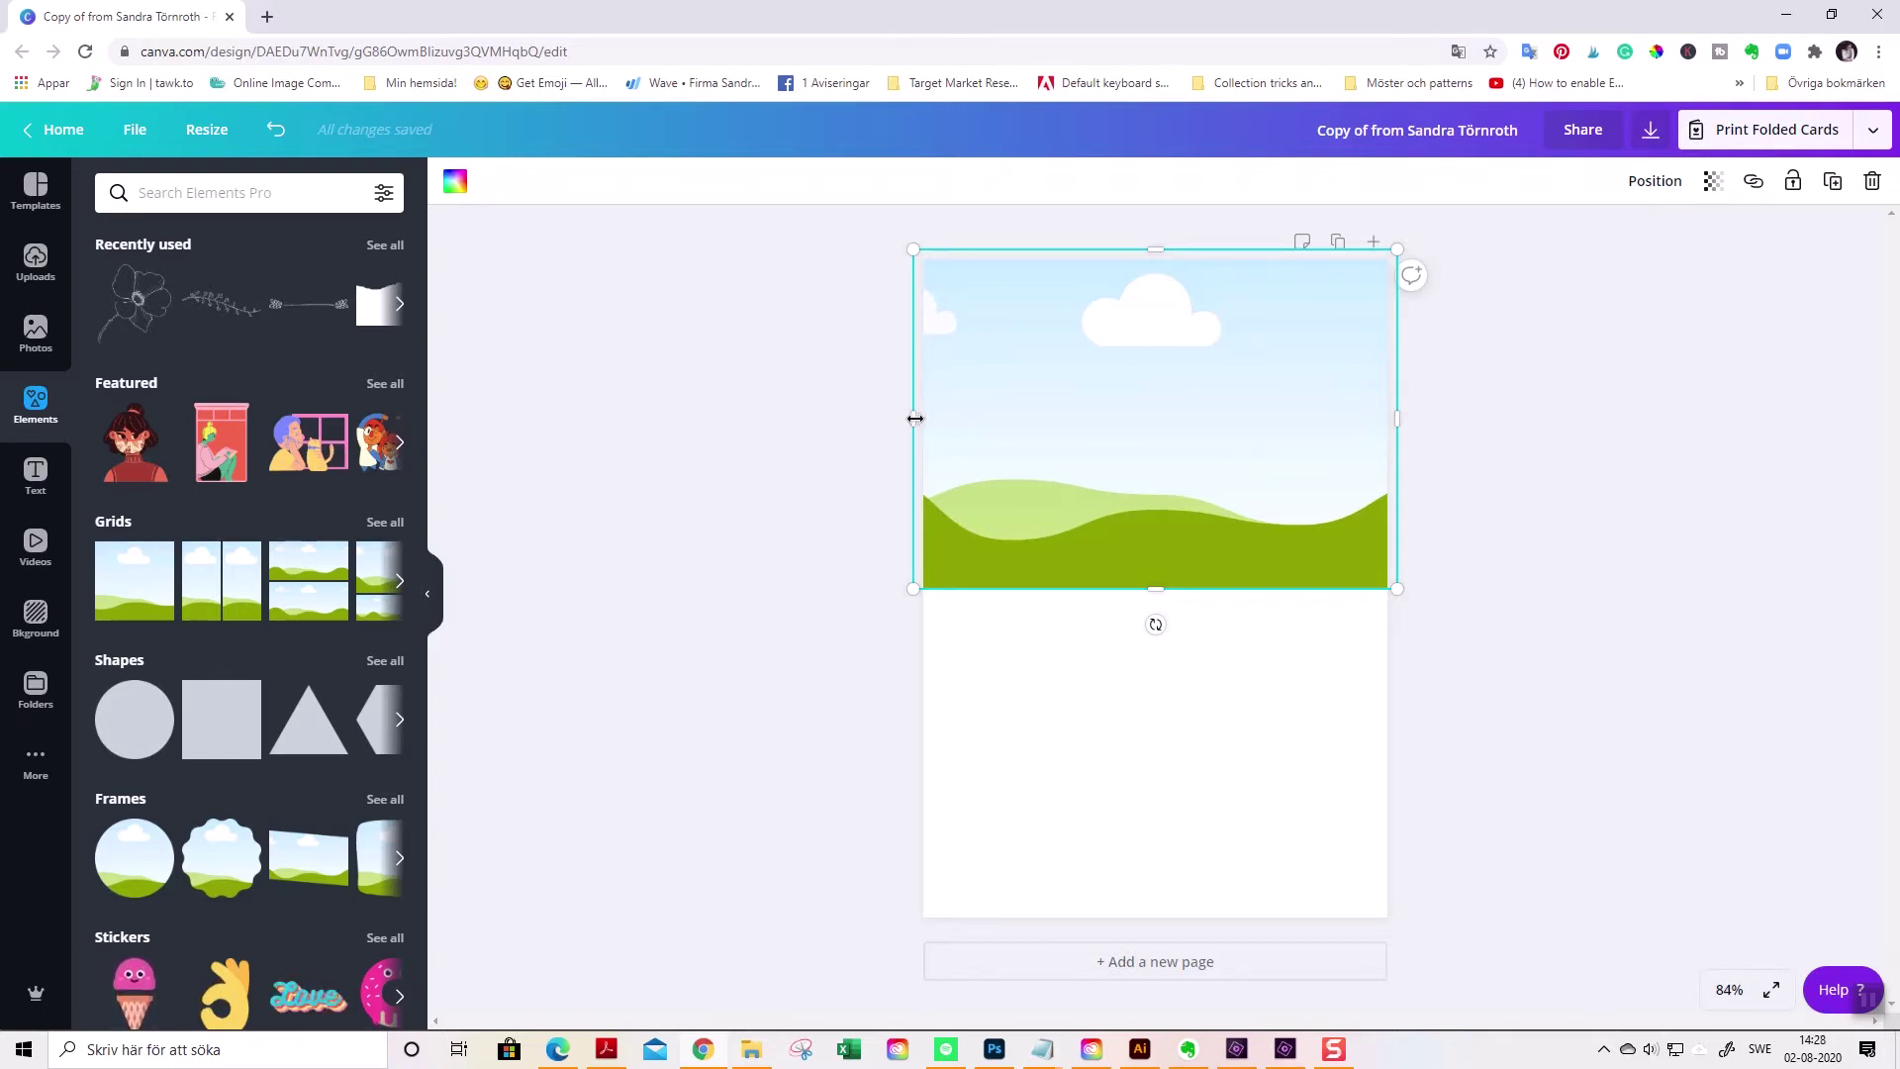
Fit the landscape grid to the 14.8 cm page width and place a copy on the bottom half.
{"action": "left_click_drag", "start_coordinate": [918, 419], "coordinate": [943, 416]}
{"action": "left_click_drag", "start_coordinate": [1165, 247], "coordinate": [1165, 258]}
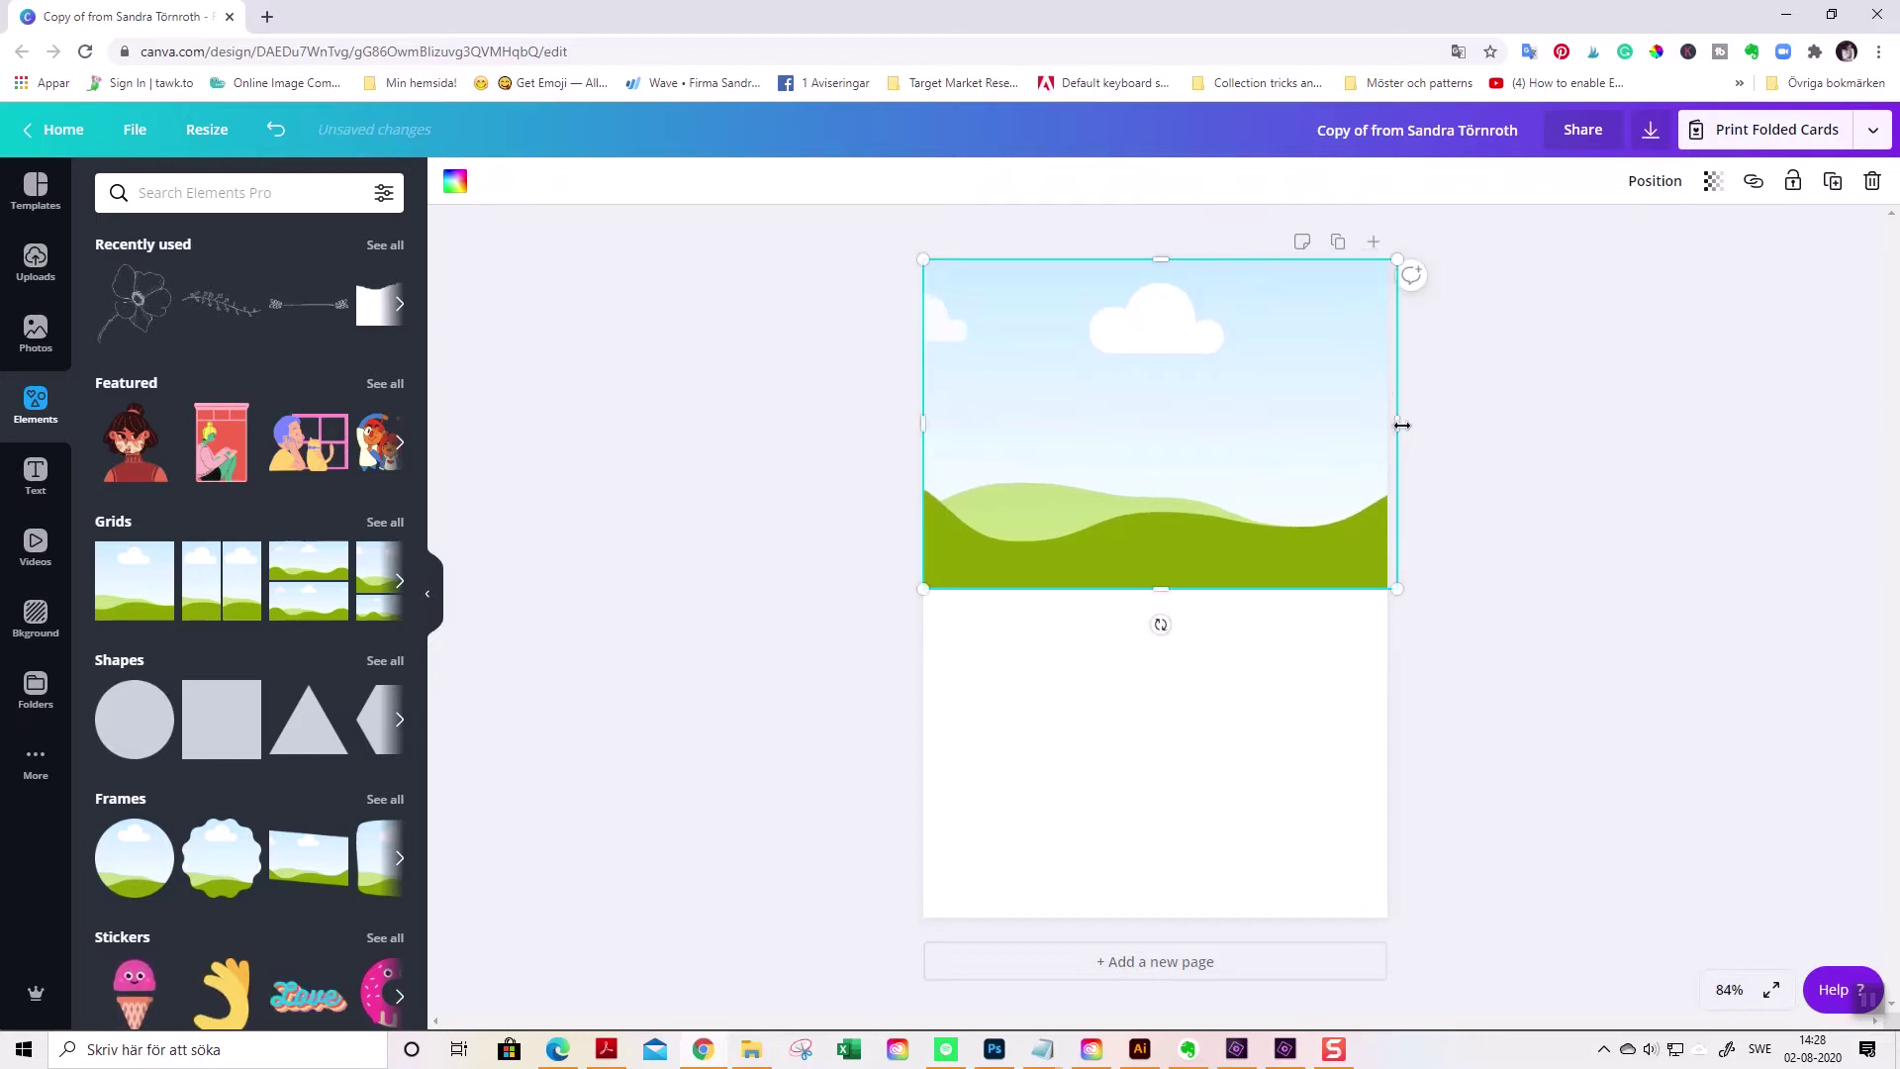
{"action": "left_click_drag", "start_coordinate": [1398, 421], "coordinate": [1412, 424]}
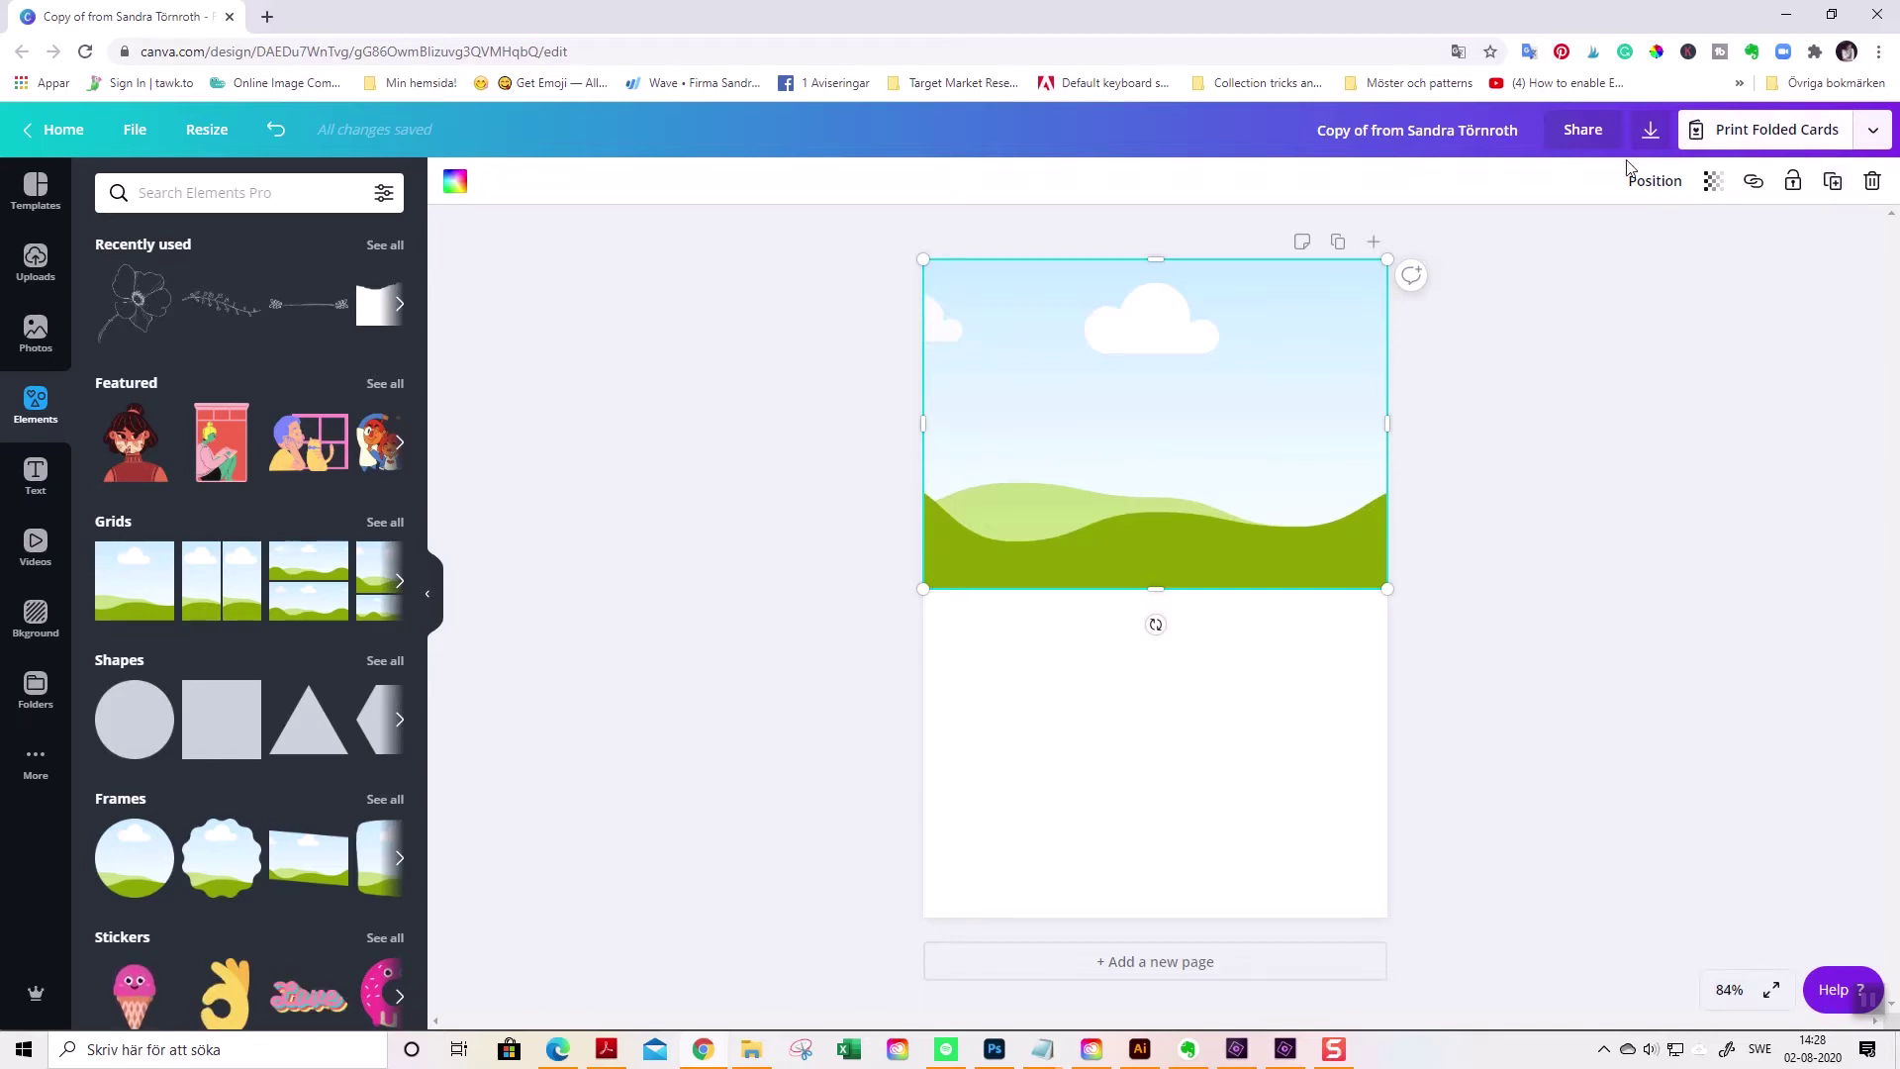
{"action": "left_click_drag", "start_coordinate": [1248, 416], "coordinate": [1243, 738]}
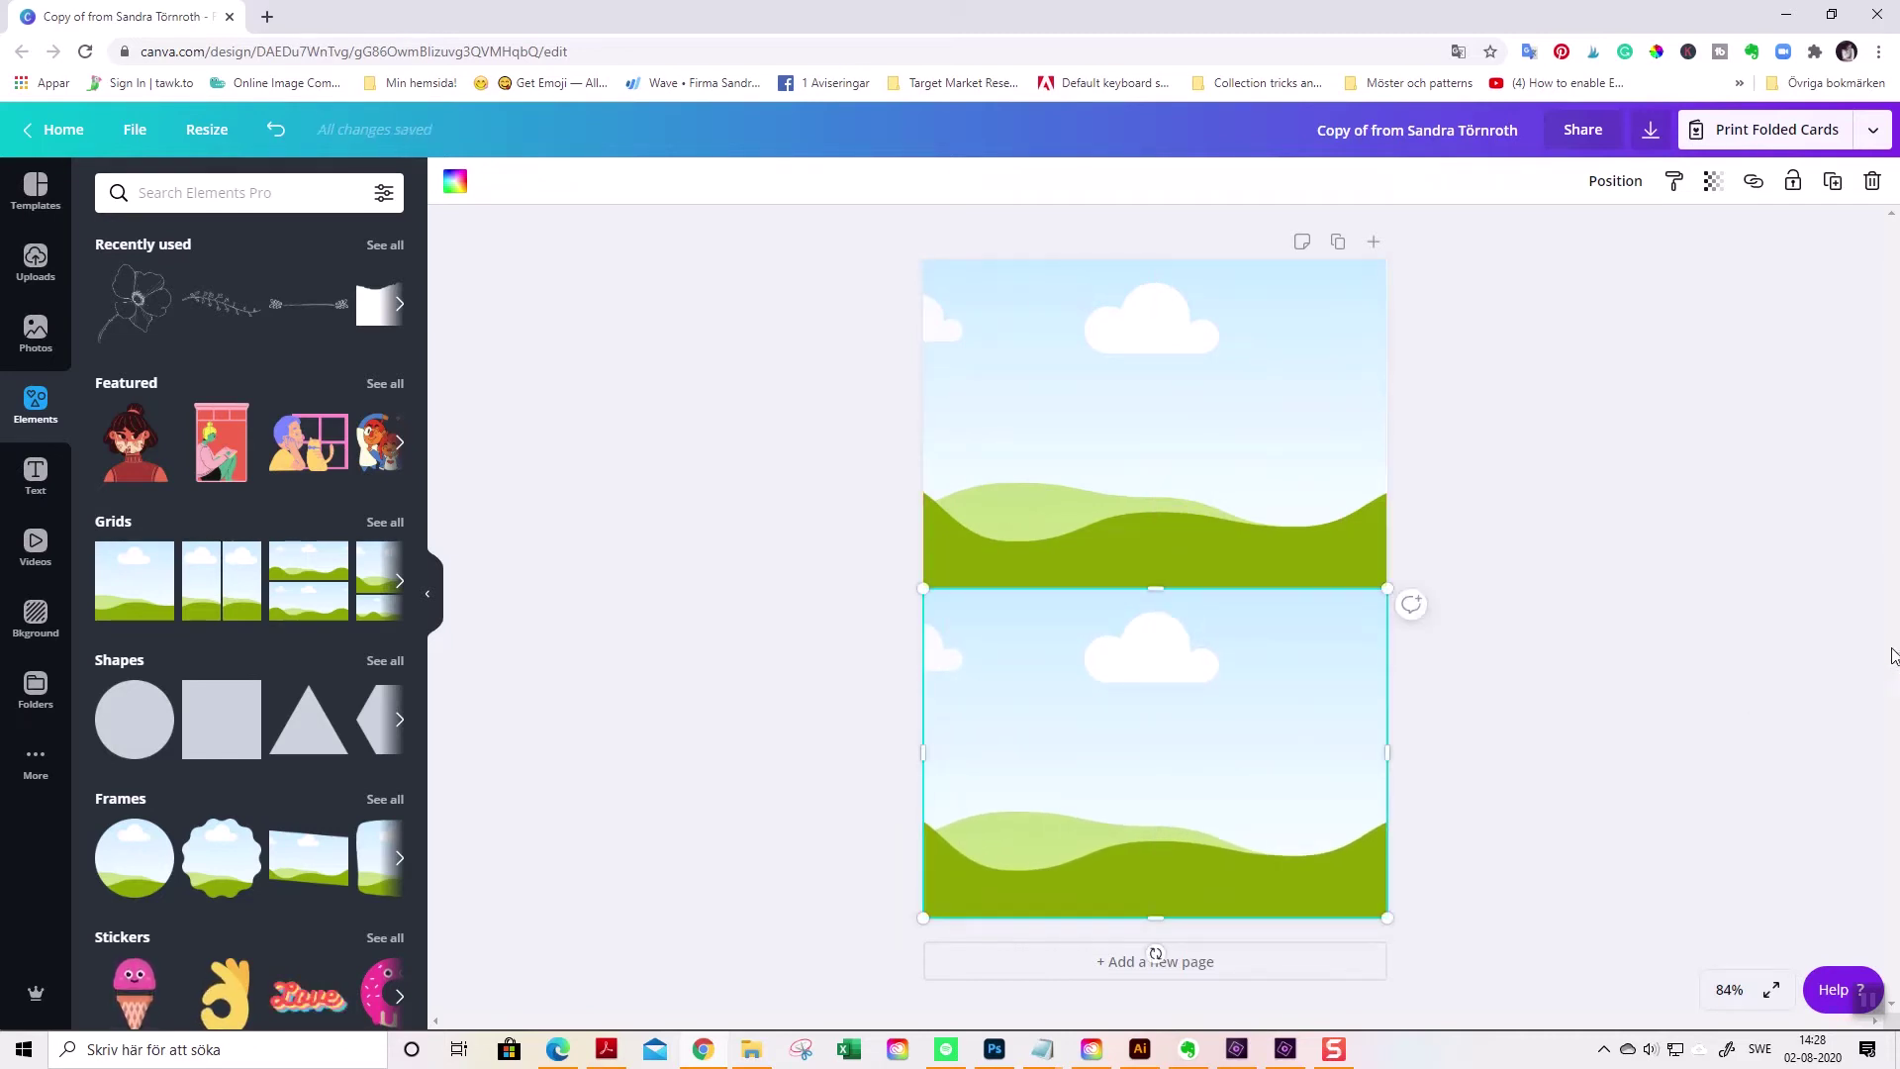
{"action": "left_click_drag", "start_coordinate": [1221, 695], "coordinate": [1221, 700]}
Snap the lower landscape picture to the page edges and centre guide, then zoom back out.
{"action": "scroll", "coordinate": [1224, 706], "scroll_direction": "up", "scroll_amount": 5}
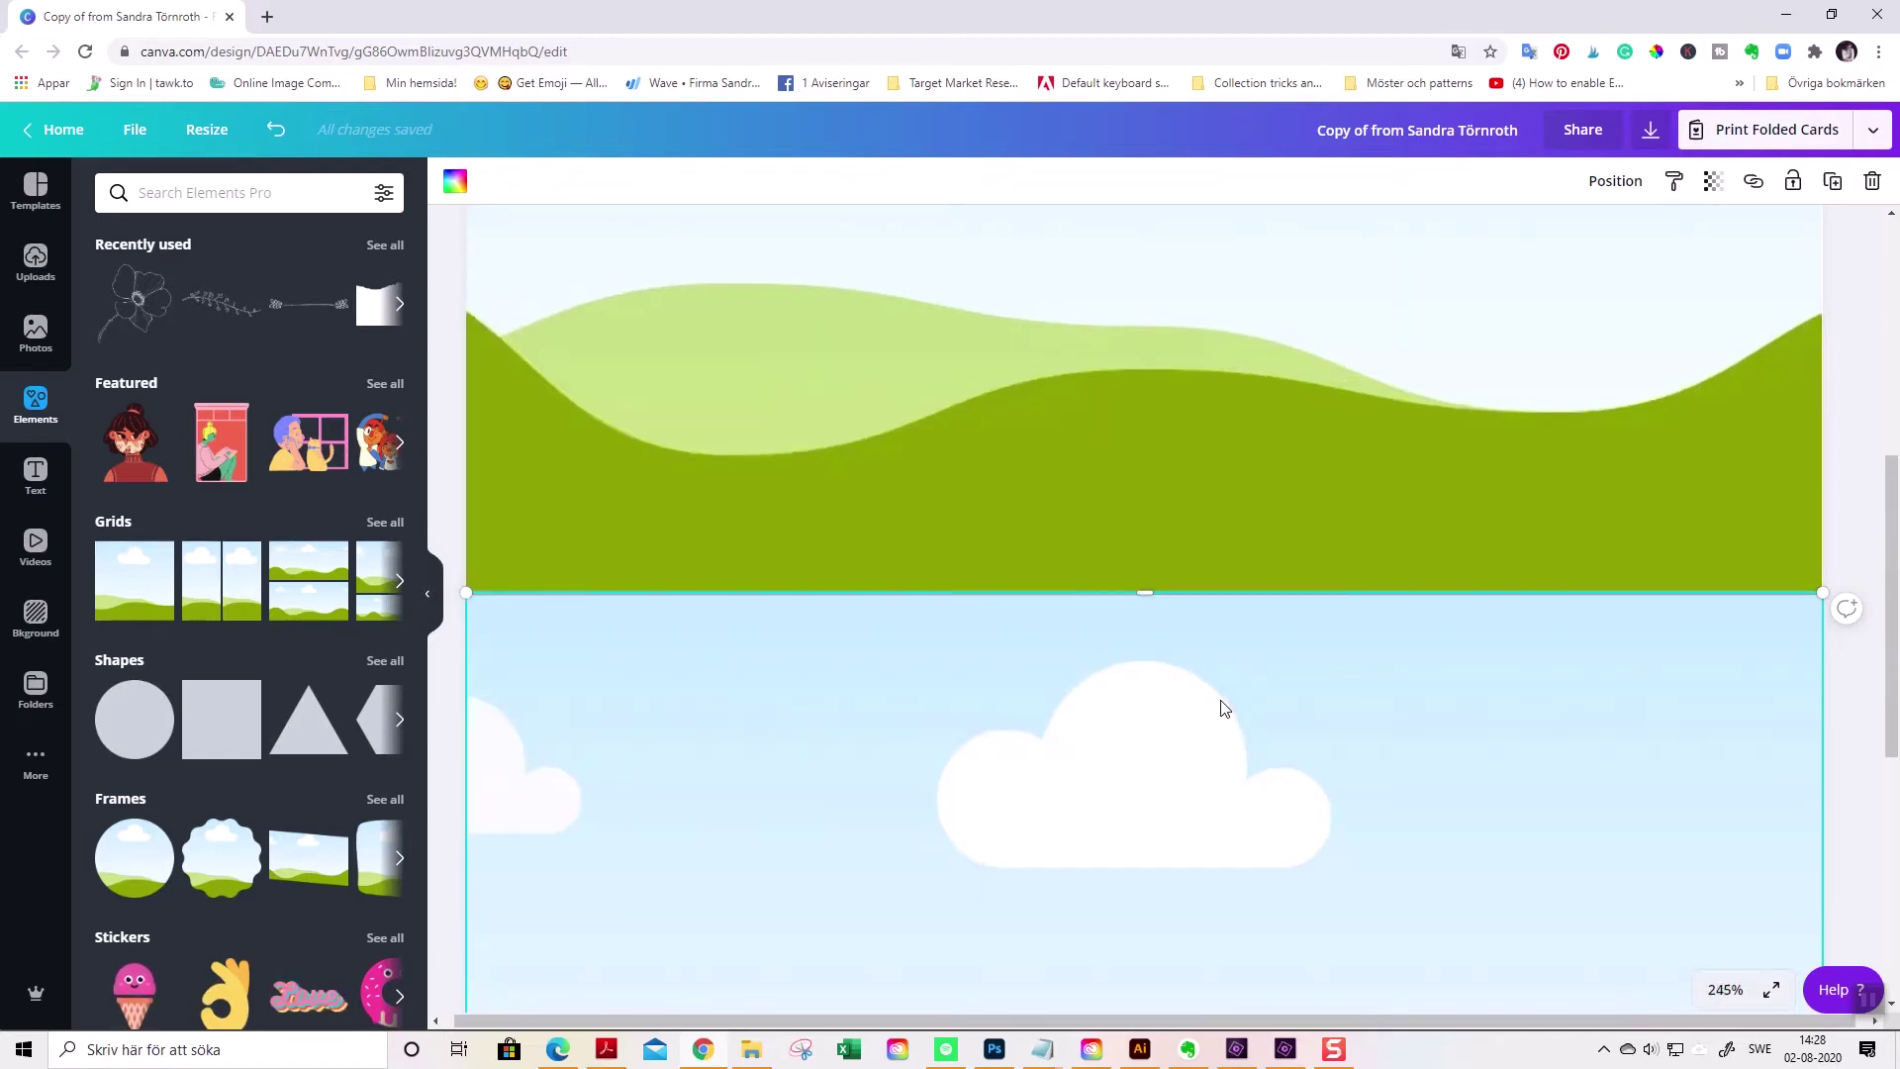
{"action": "scroll", "coordinate": [1163, 730], "scroll_direction": "up", "scroll_amount": 2}
{"action": "left_click_drag", "start_coordinate": [1161, 731], "coordinate": [1171, 720]}
{"action": "scroll", "coordinate": [1205, 739], "scroll_direction": "up", "scroll_amount": 4}
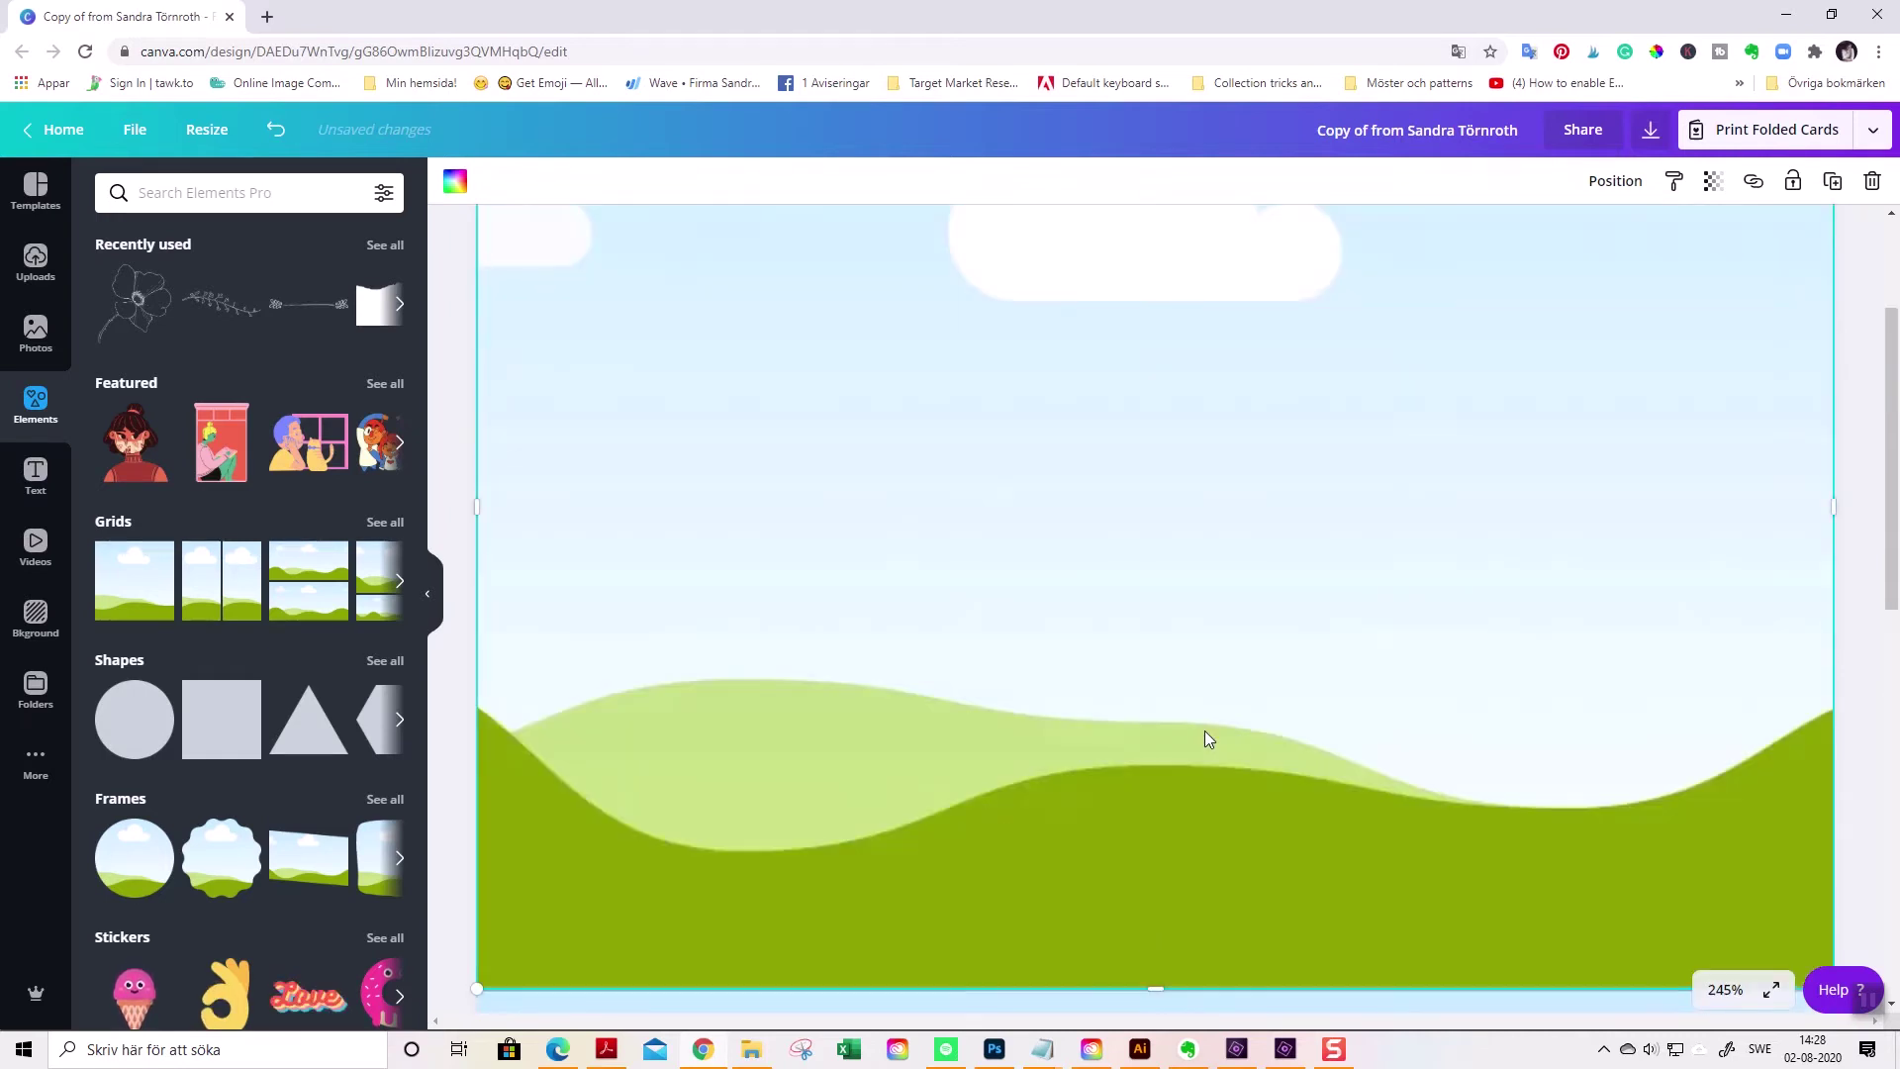
{"action": "left_click_drag", "start_coordinate": [1206, 739], "coordinate": [1208, 731]}
{"action": "key", "text": "ctrl+minus"}
{"action": "key", "text": "ctrl+minus"}
{"action": "key", "text": "ctrl+minus"}
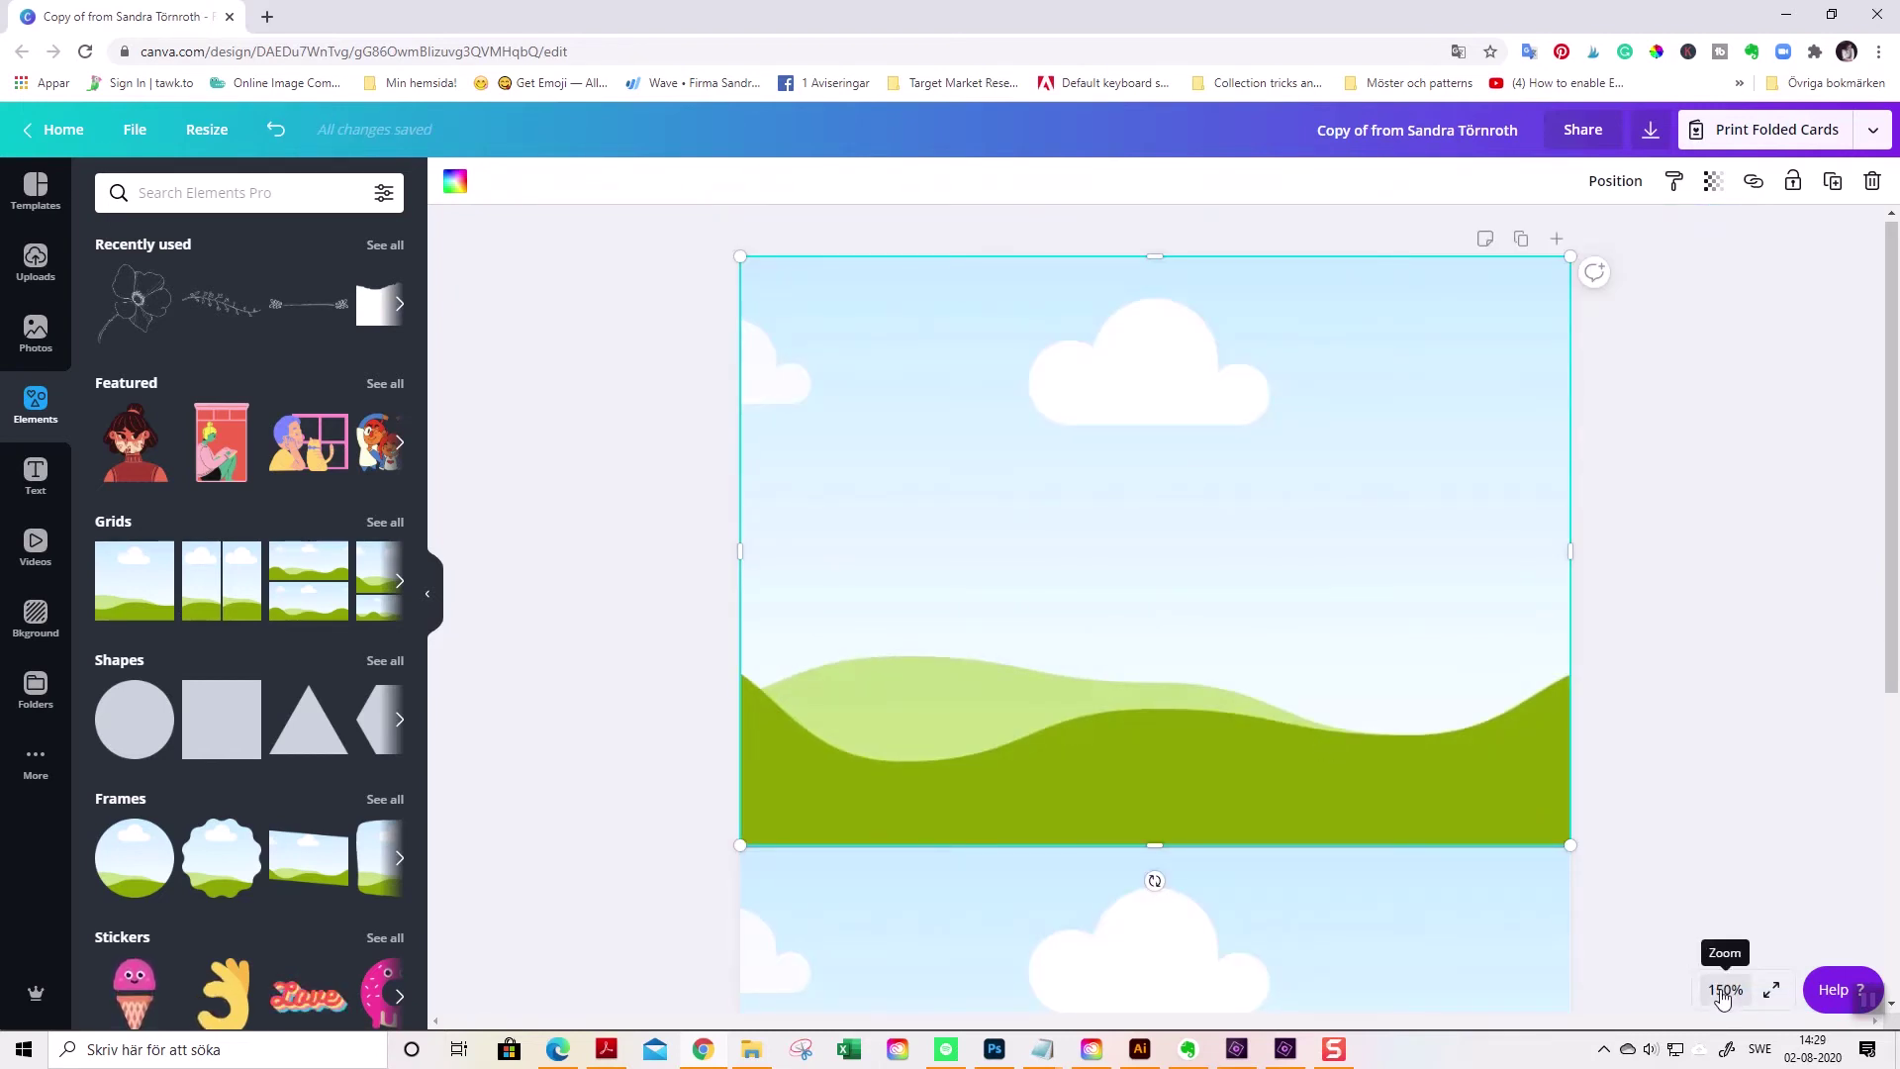
{"action": "key", "text": "ctrl+plus"}
{"action": "key", "text": "ctrl+plus"}
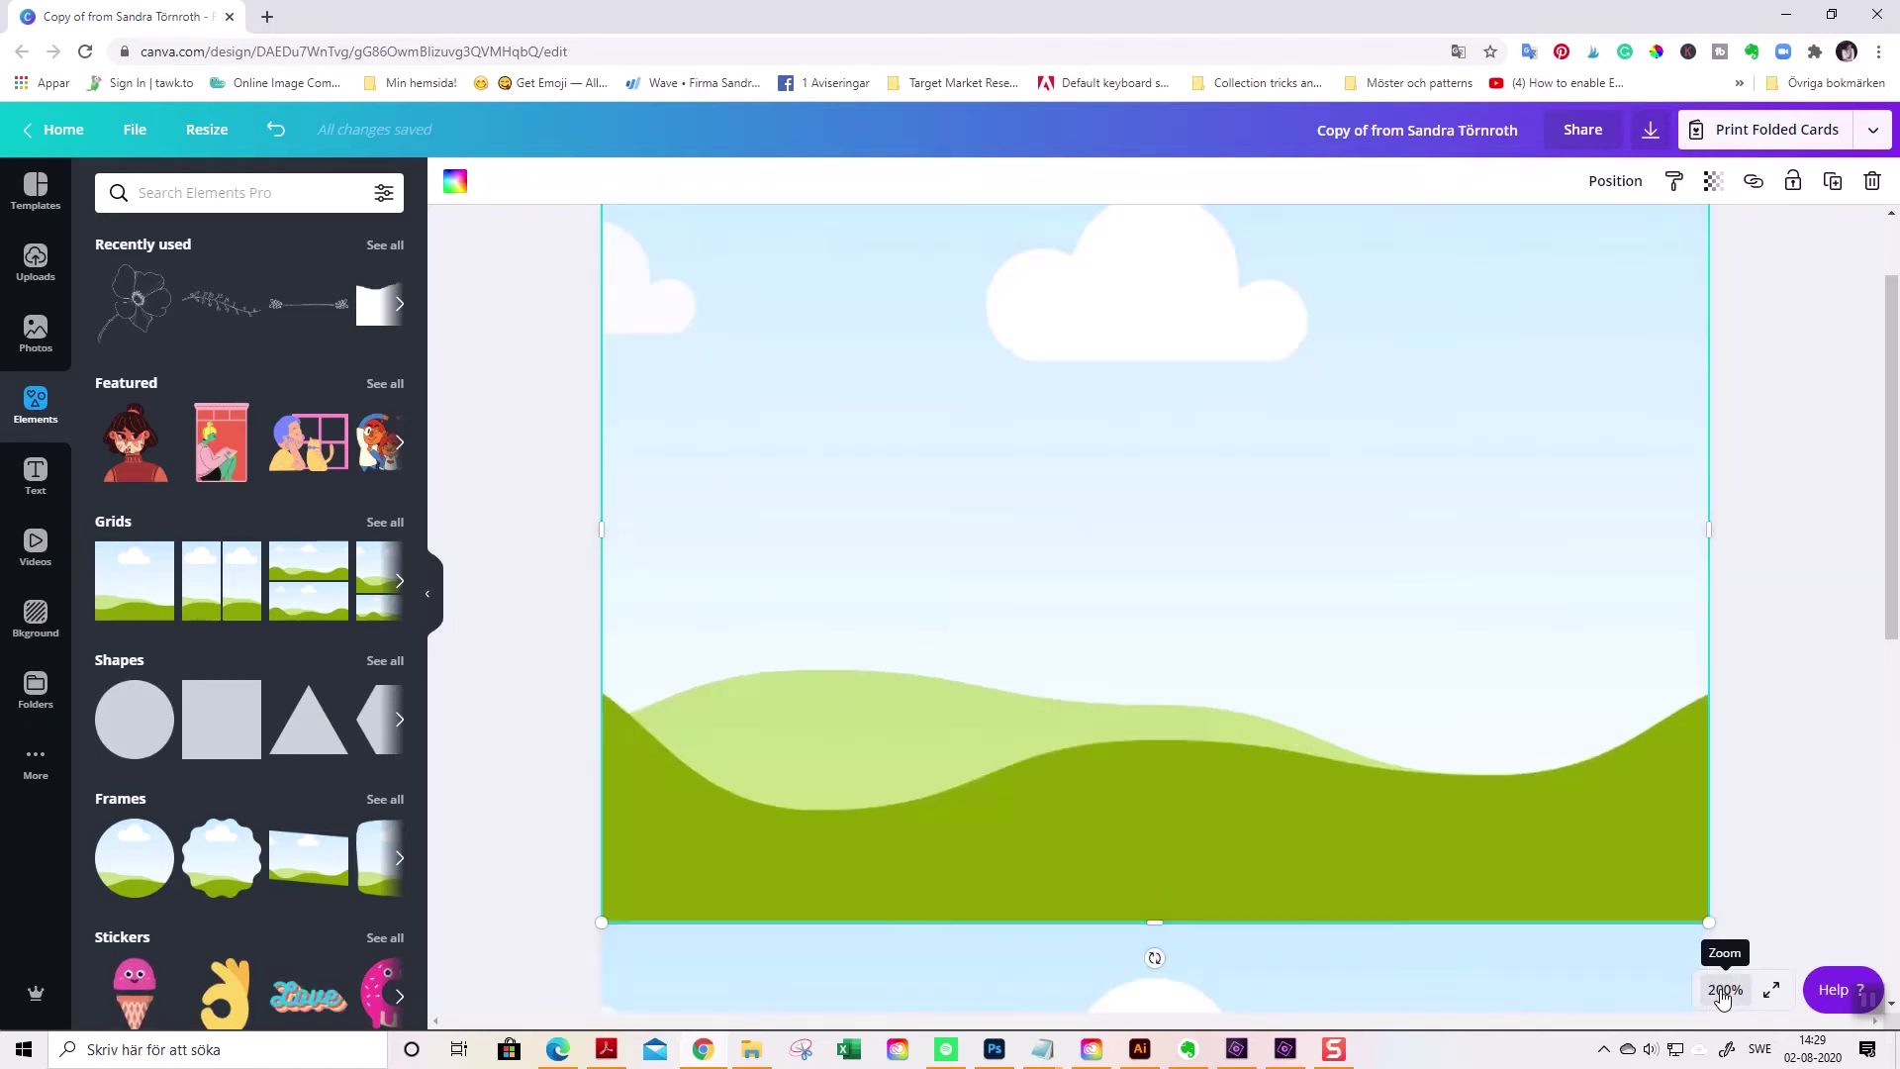
{"action": "key", "text": "ctrl+minus"}
{"action": "key", "text": "ctrl+minus"}
{"action": "key", "text": "ctrl+minus"}
{"action": "key", "text": "ctrl+minus"}
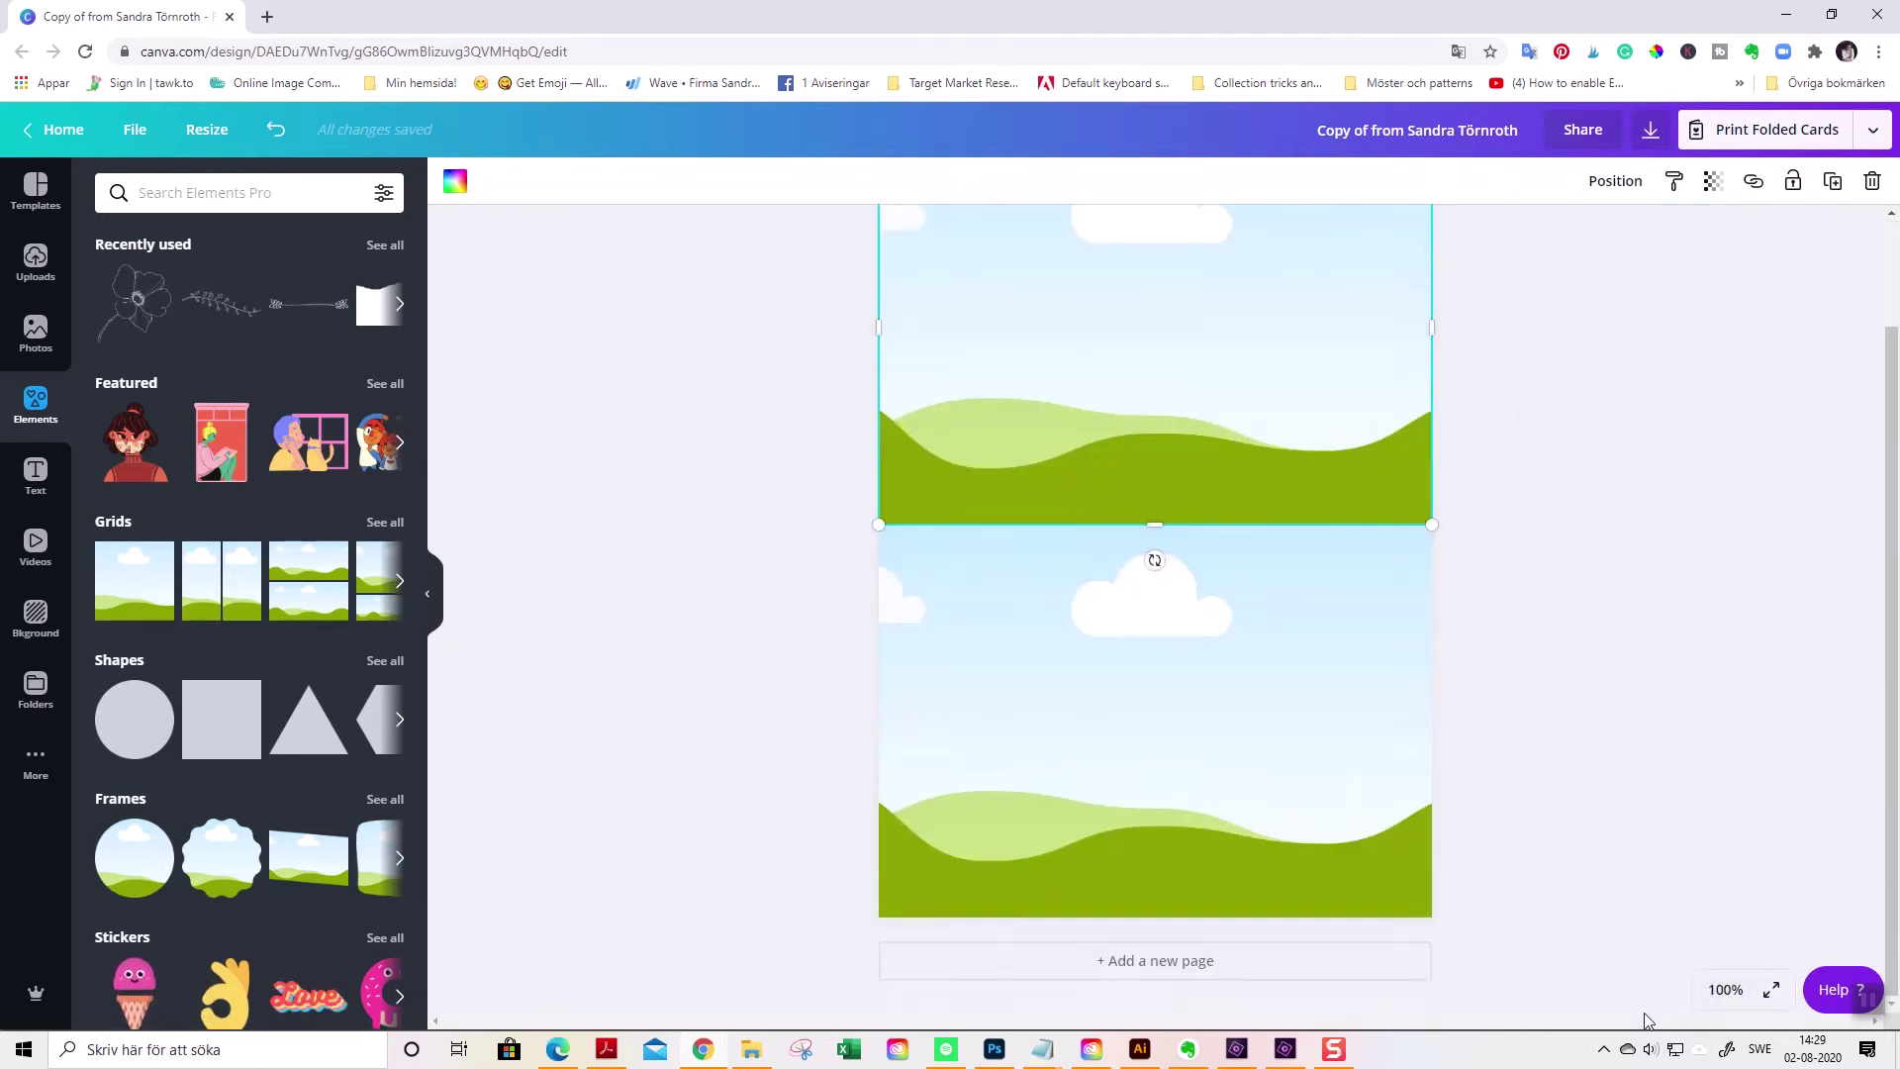
{"action": "scroll", "coordinate": [761, 965], "scroll_direction": "up", "scroll_amount": 2}
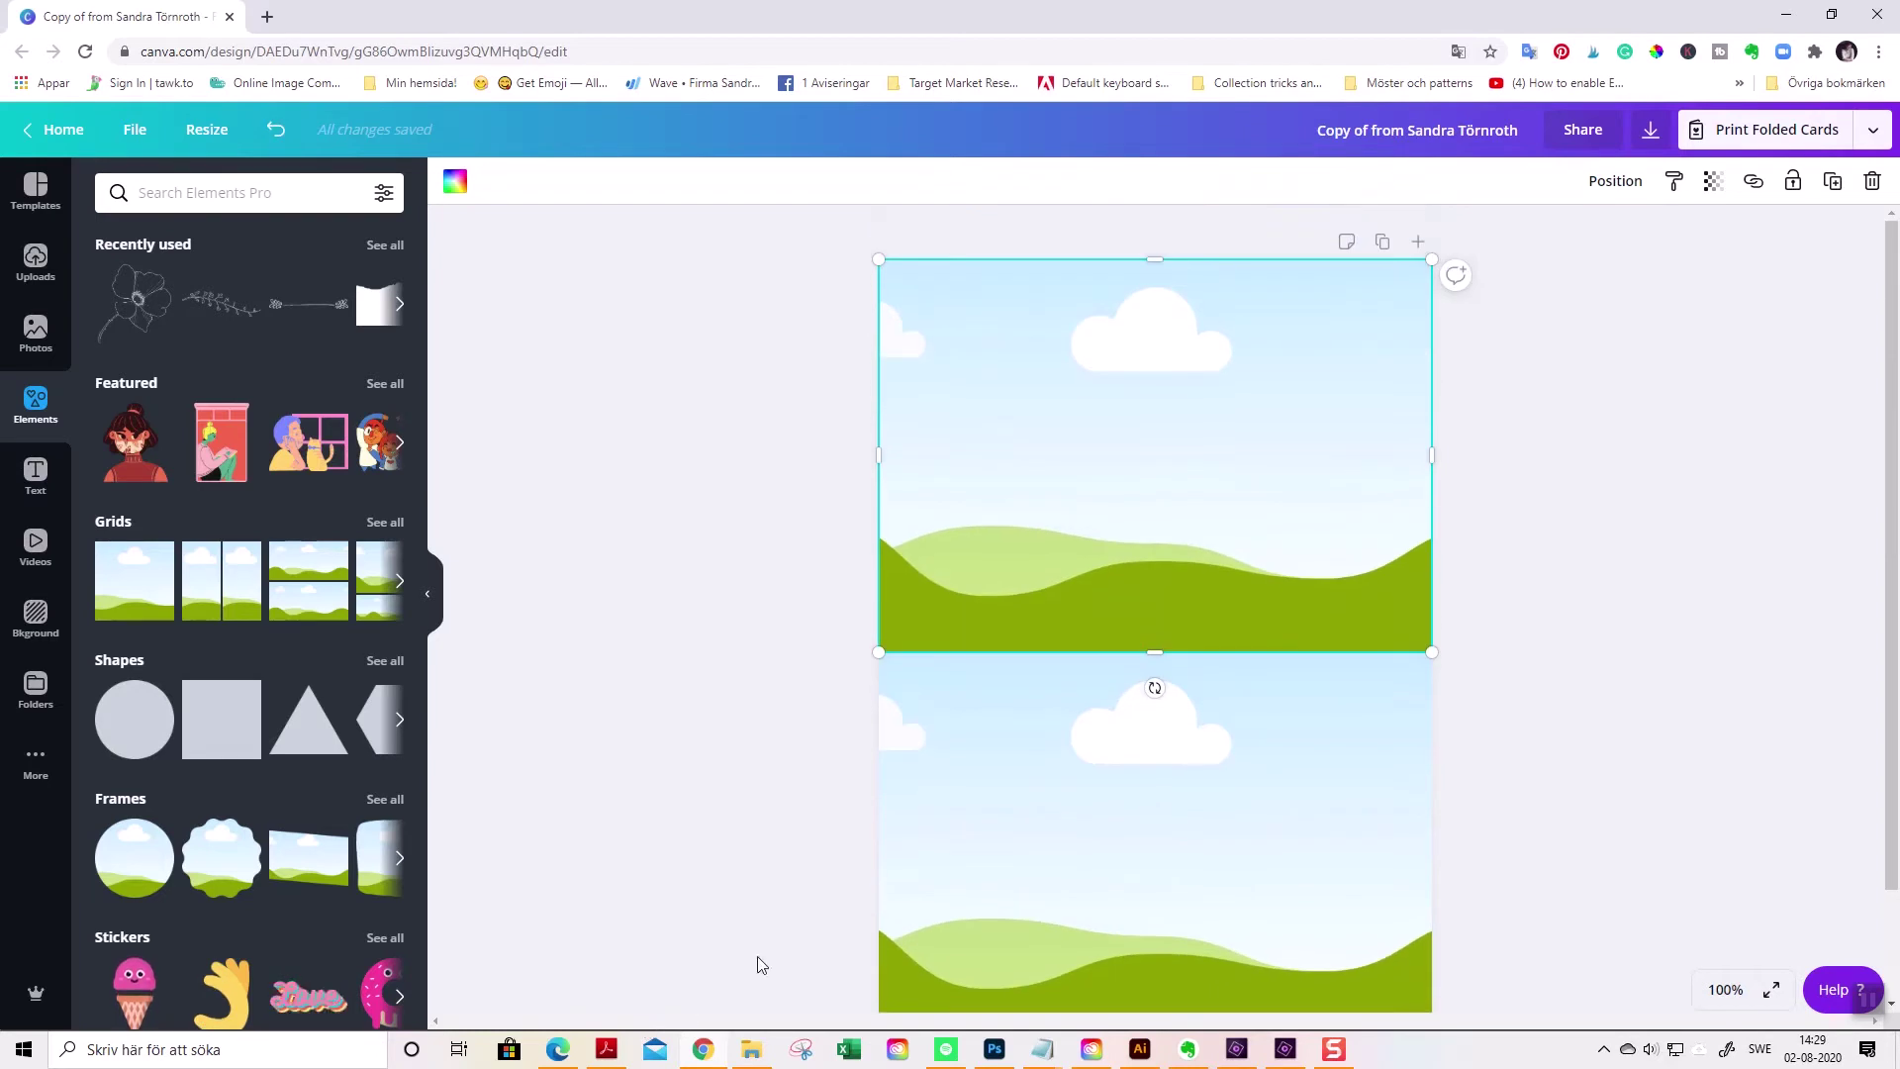
Colour the top picture pale green and the bottom picture plain white.
{"action": "left_click", "coordinate": [456, 184]}
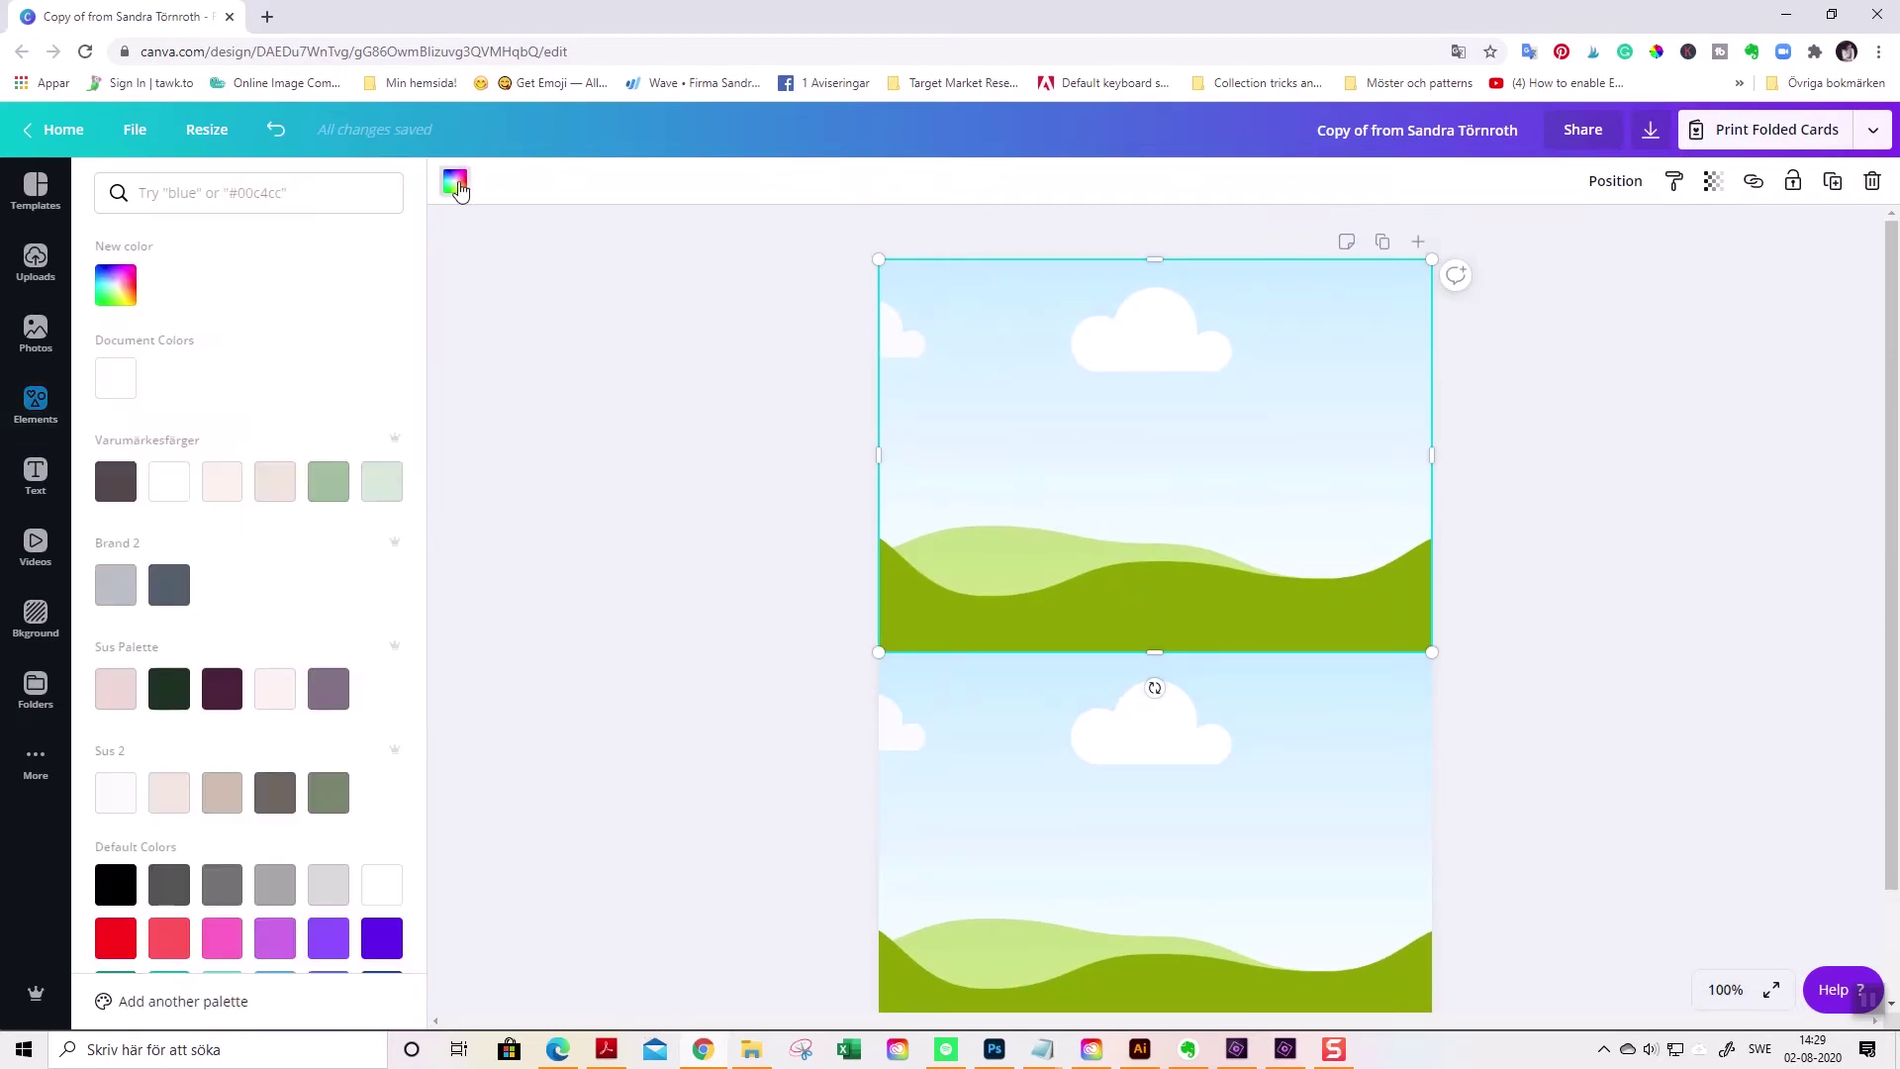
{"action": "left_click", "coordinate": [384, 487]}
{"action": "left_click", "coordinate": [1131, 901]}
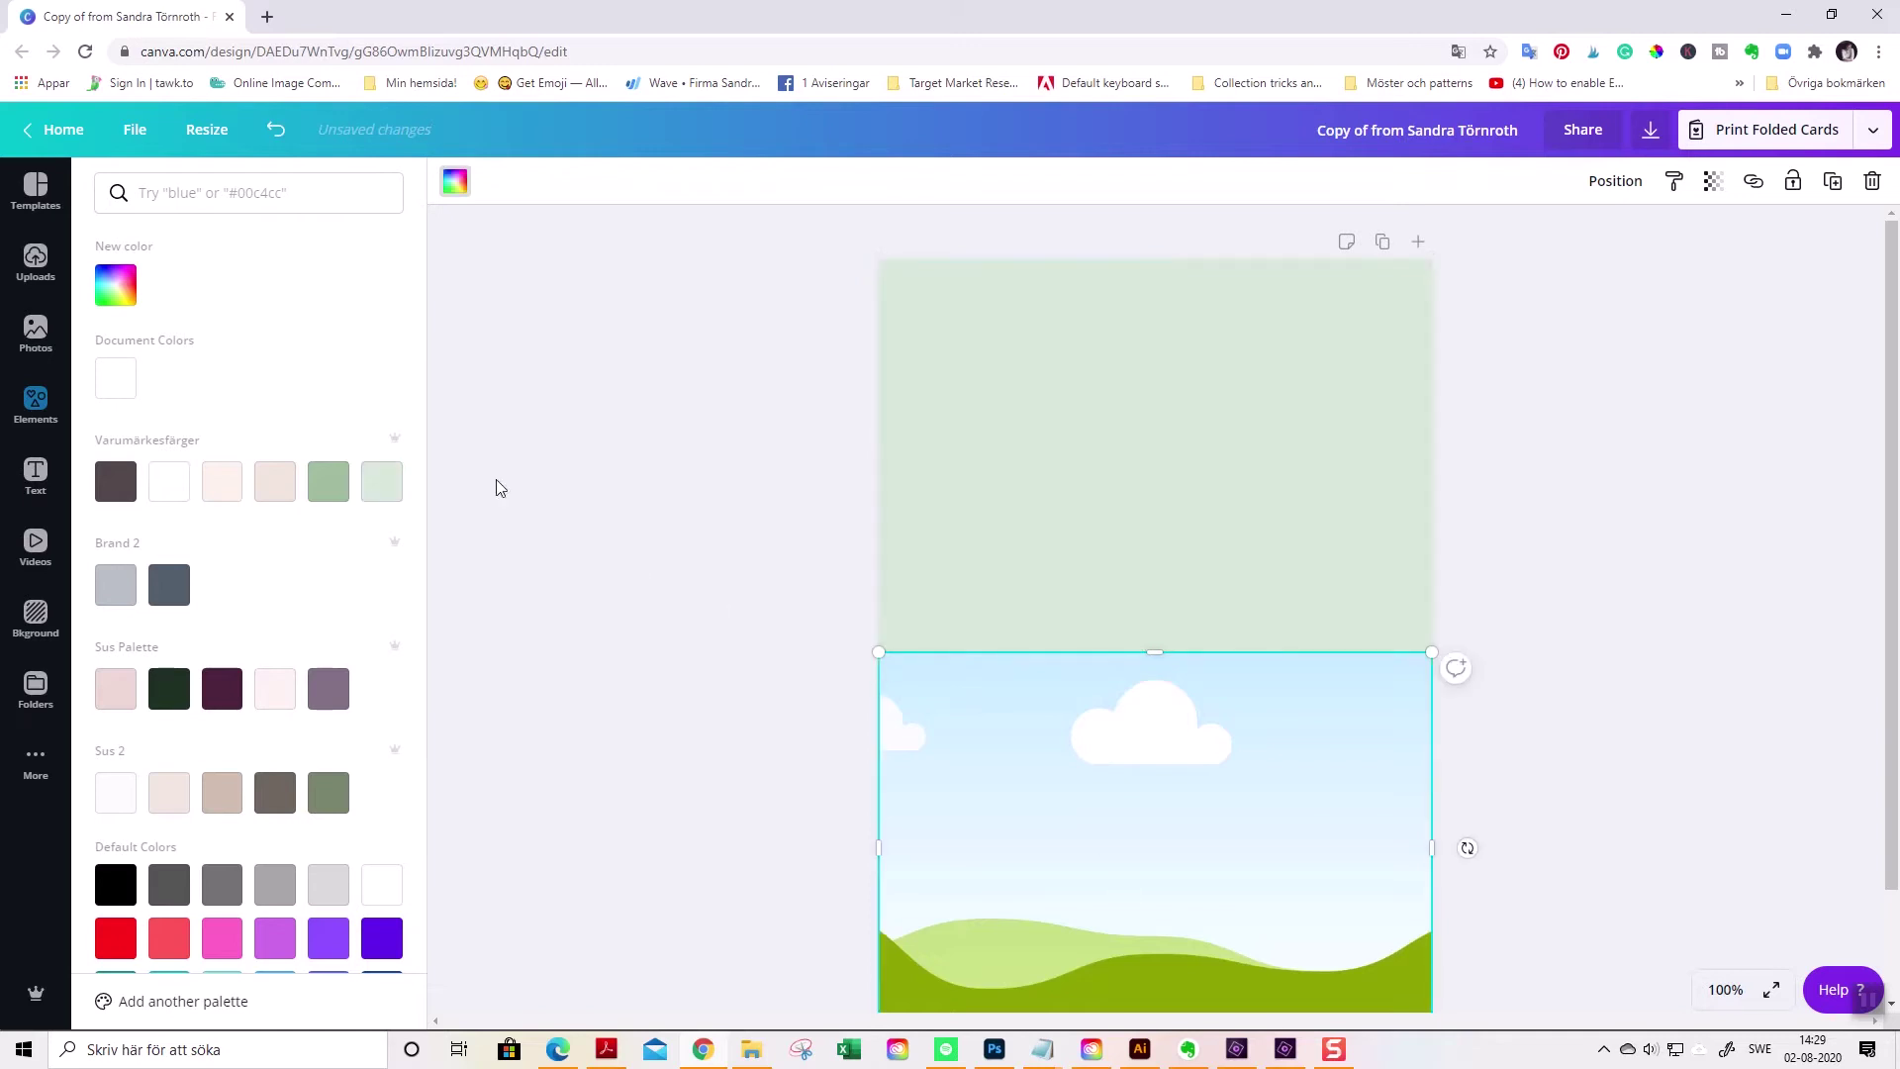
{"action": "left_click", "coordinate": [455, 184]}
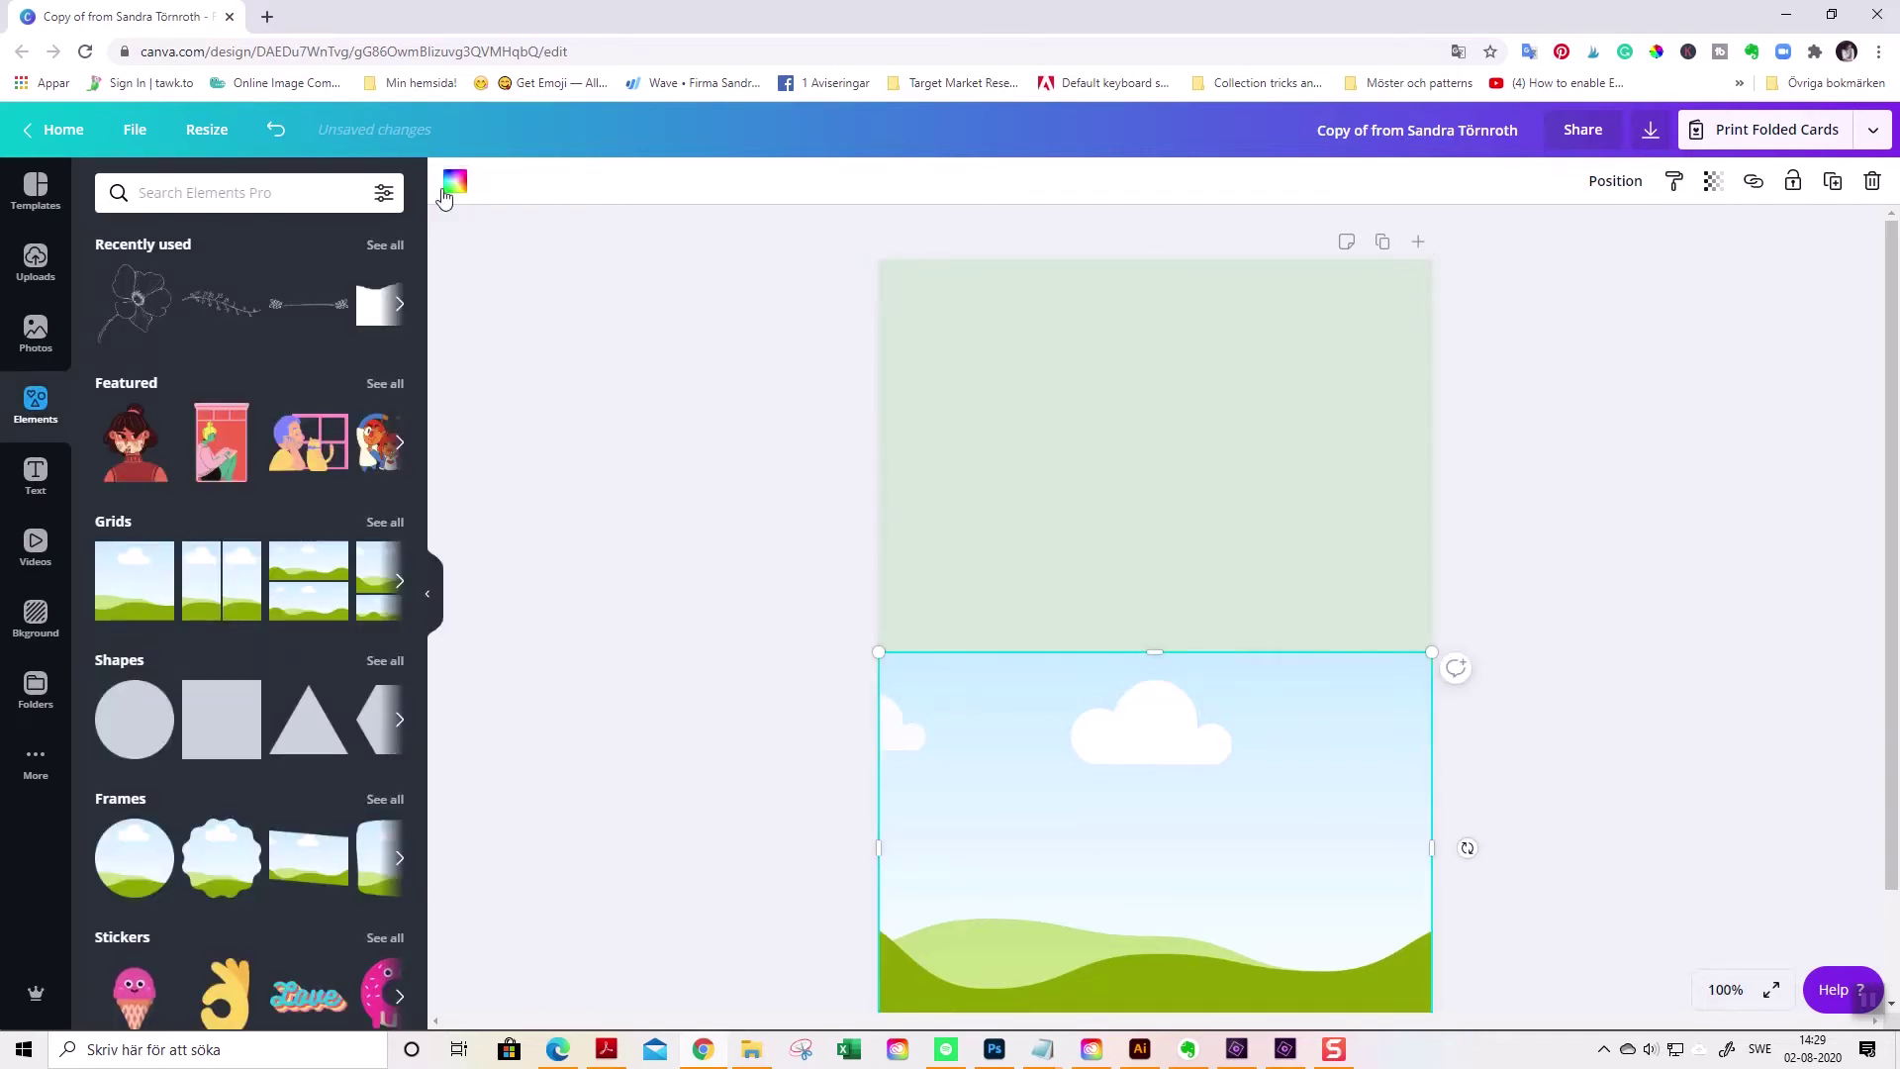
{"action": "left_click", "coordinate": [456, 181]}
{"action": "left_click", "coordinate": [168, 482]}
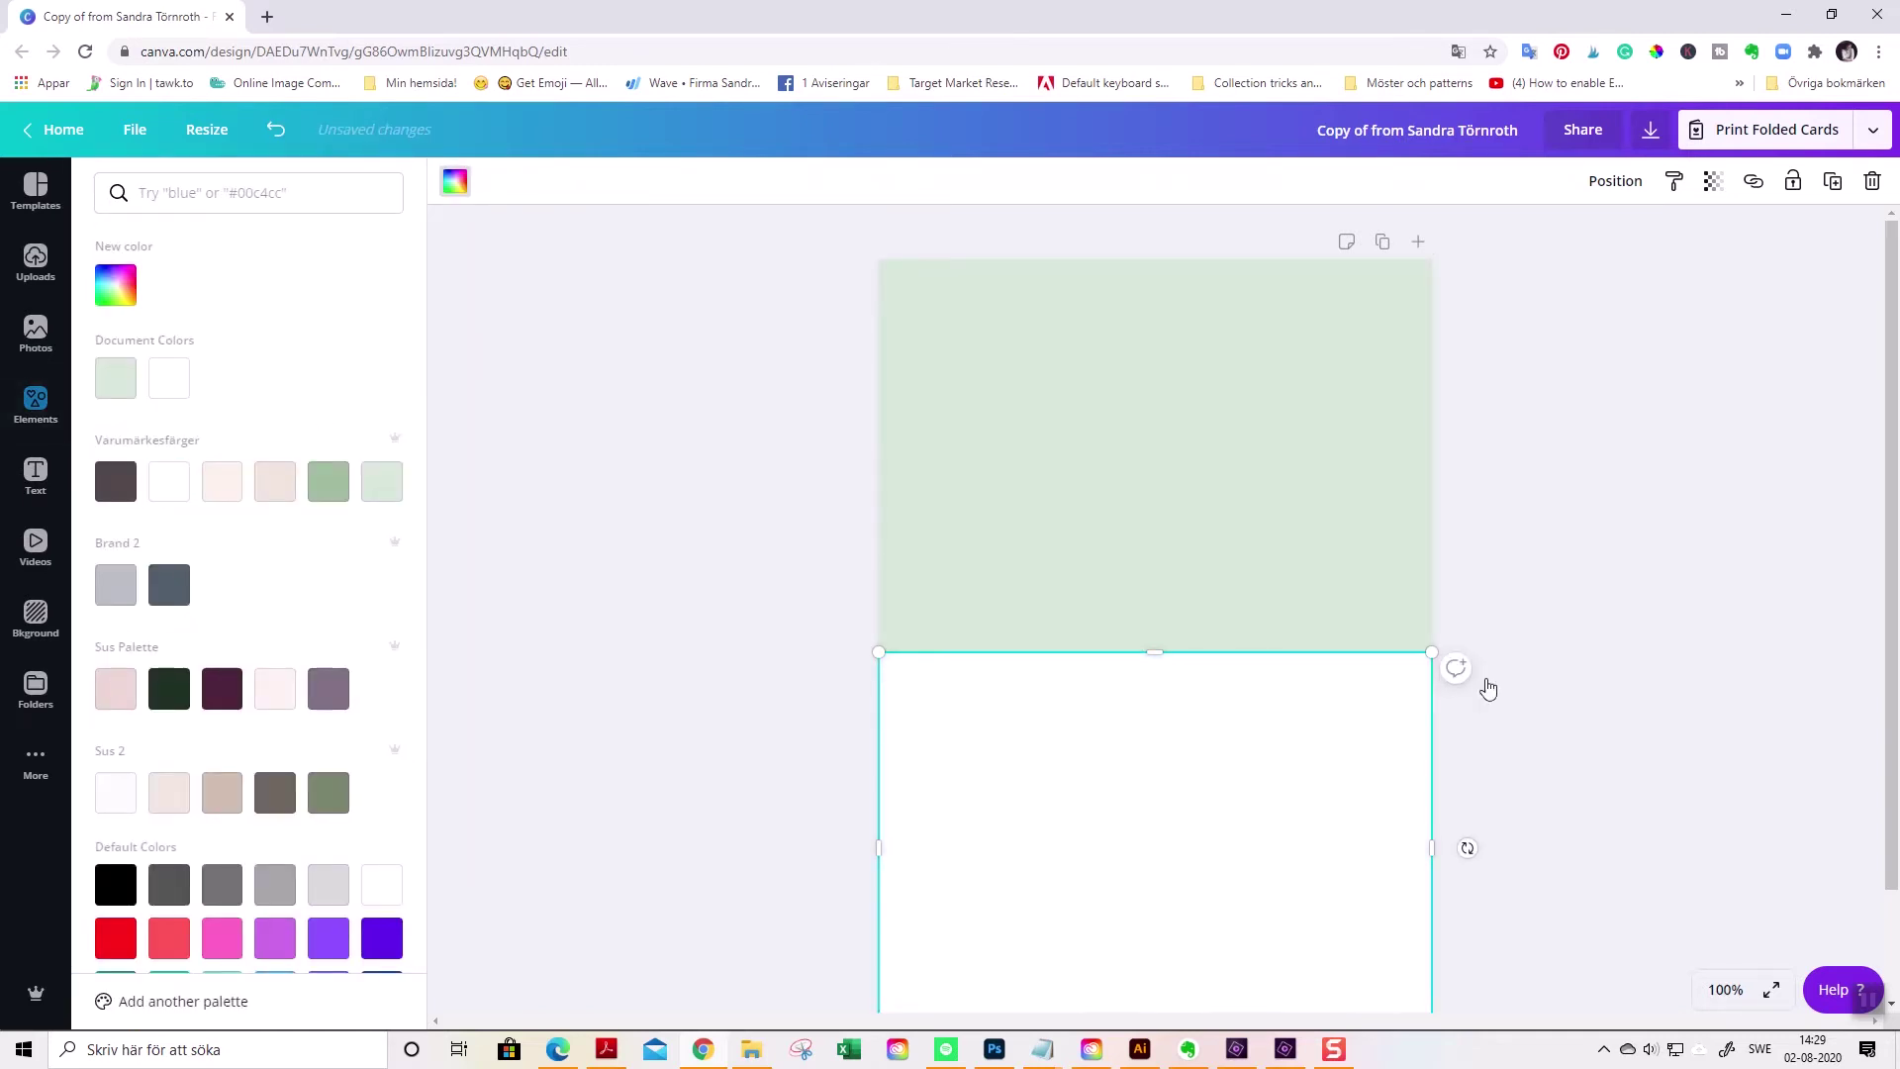
Lock the white lower half in place.
{"action": "scroll", "coordinate": [1510, 680], "scroll_direction": "down", "scroll_amount": 2}
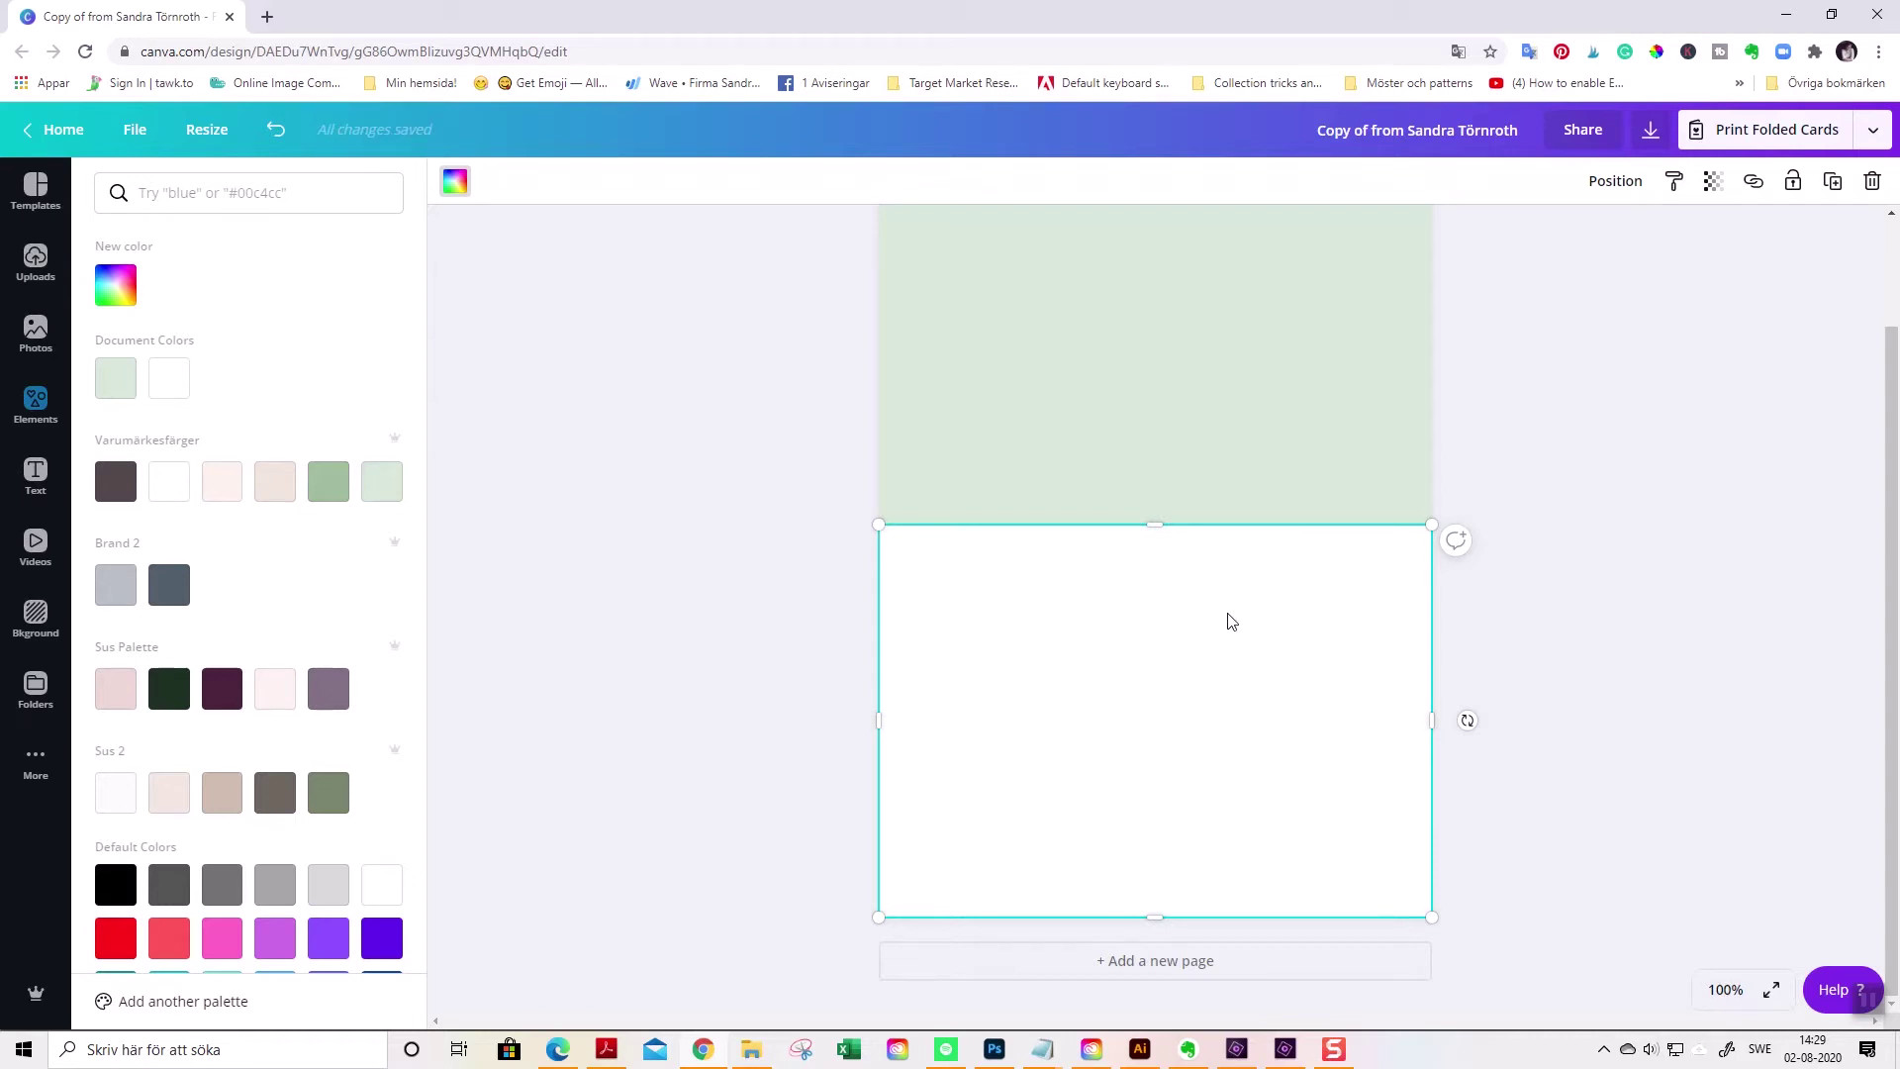
{"action": "left_click", "coordinate": [1225, 451]}
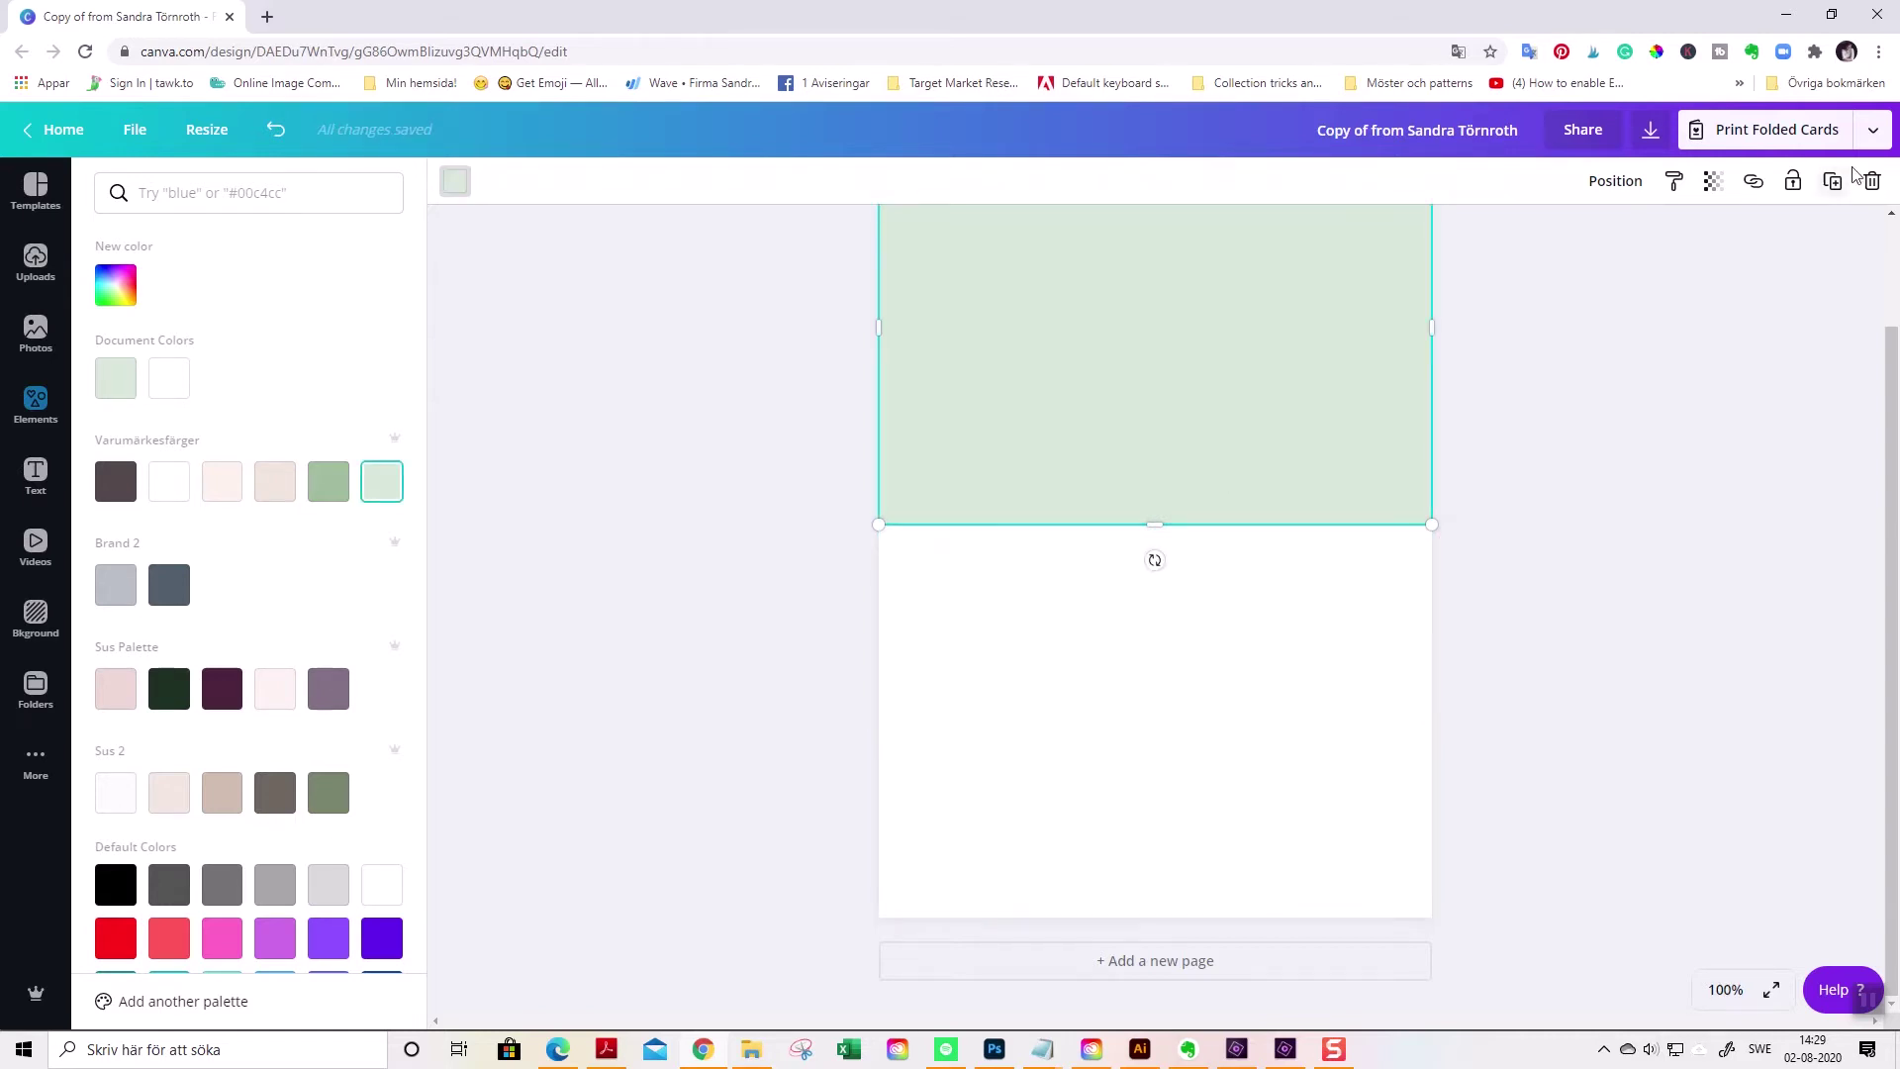
{"action": "left_click", "coordinate": [1416, 619]}
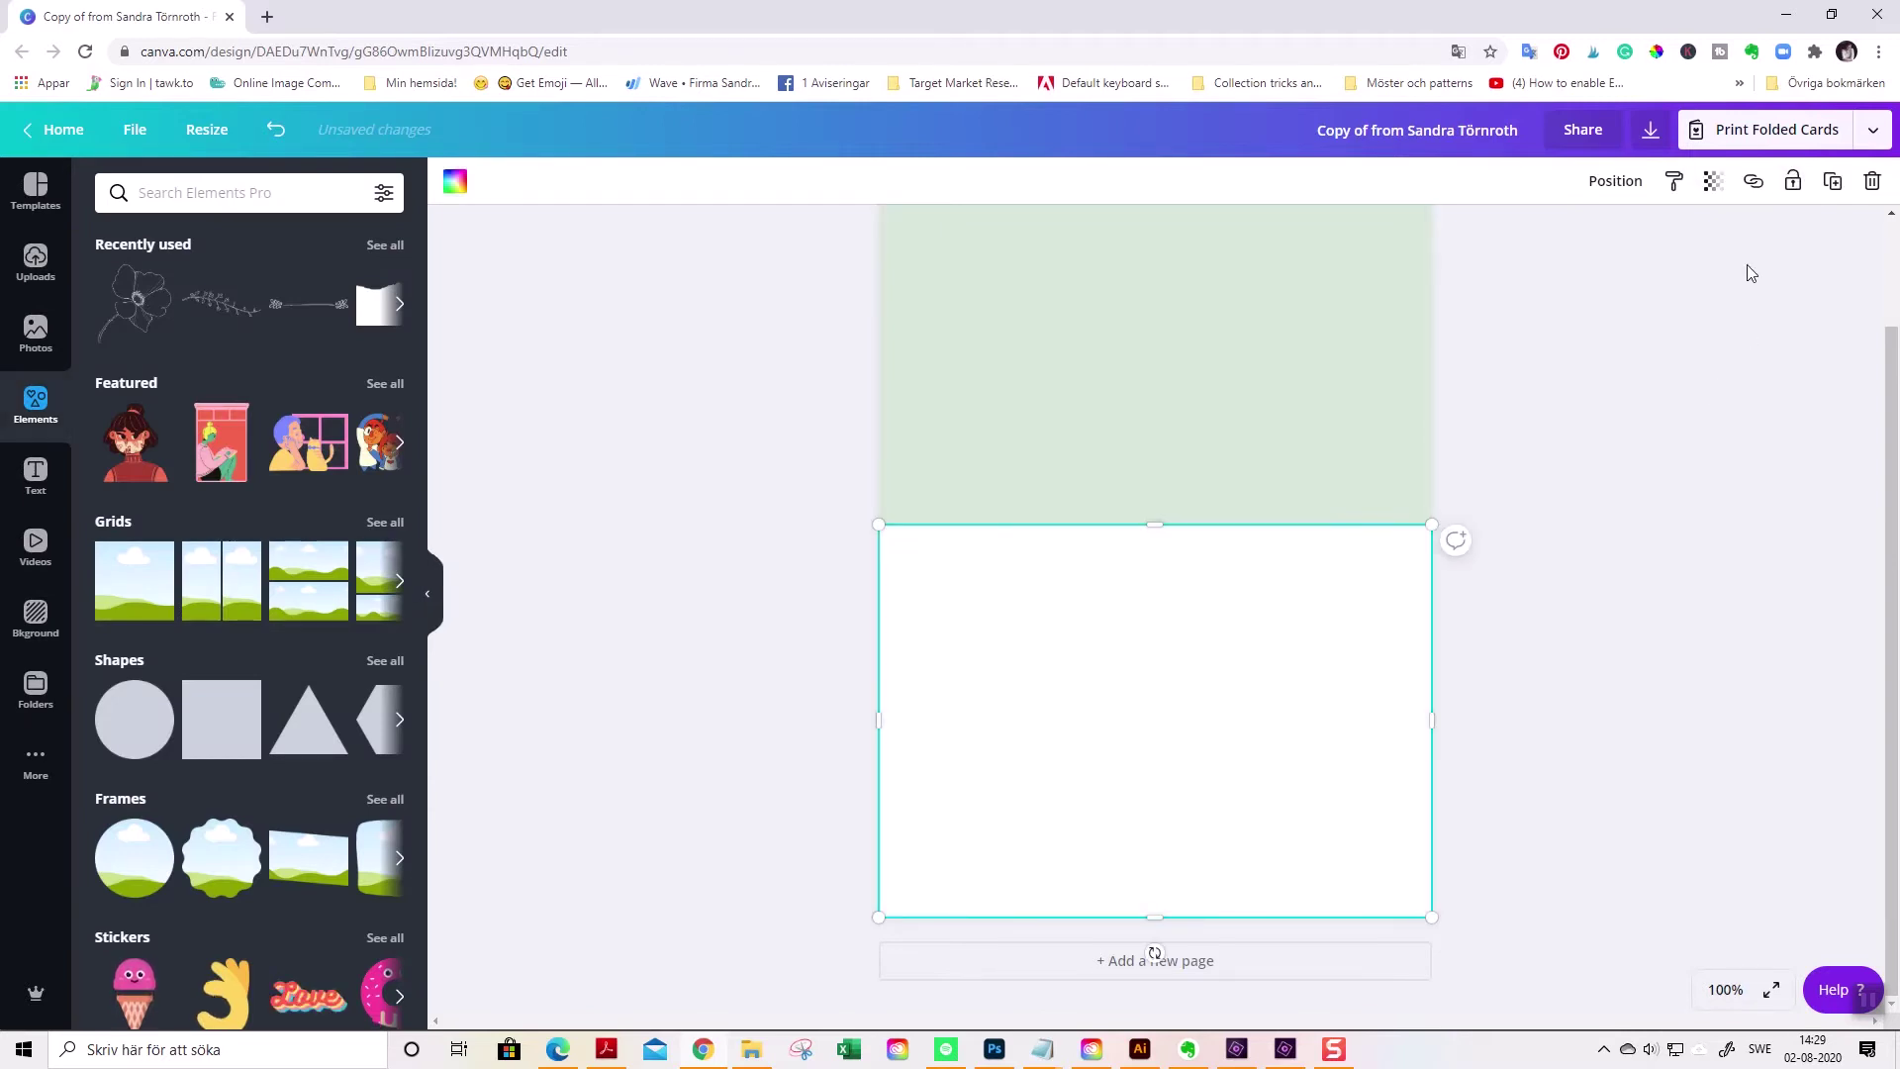
{"action": "left_click", "coordinate": [1793, 183]}
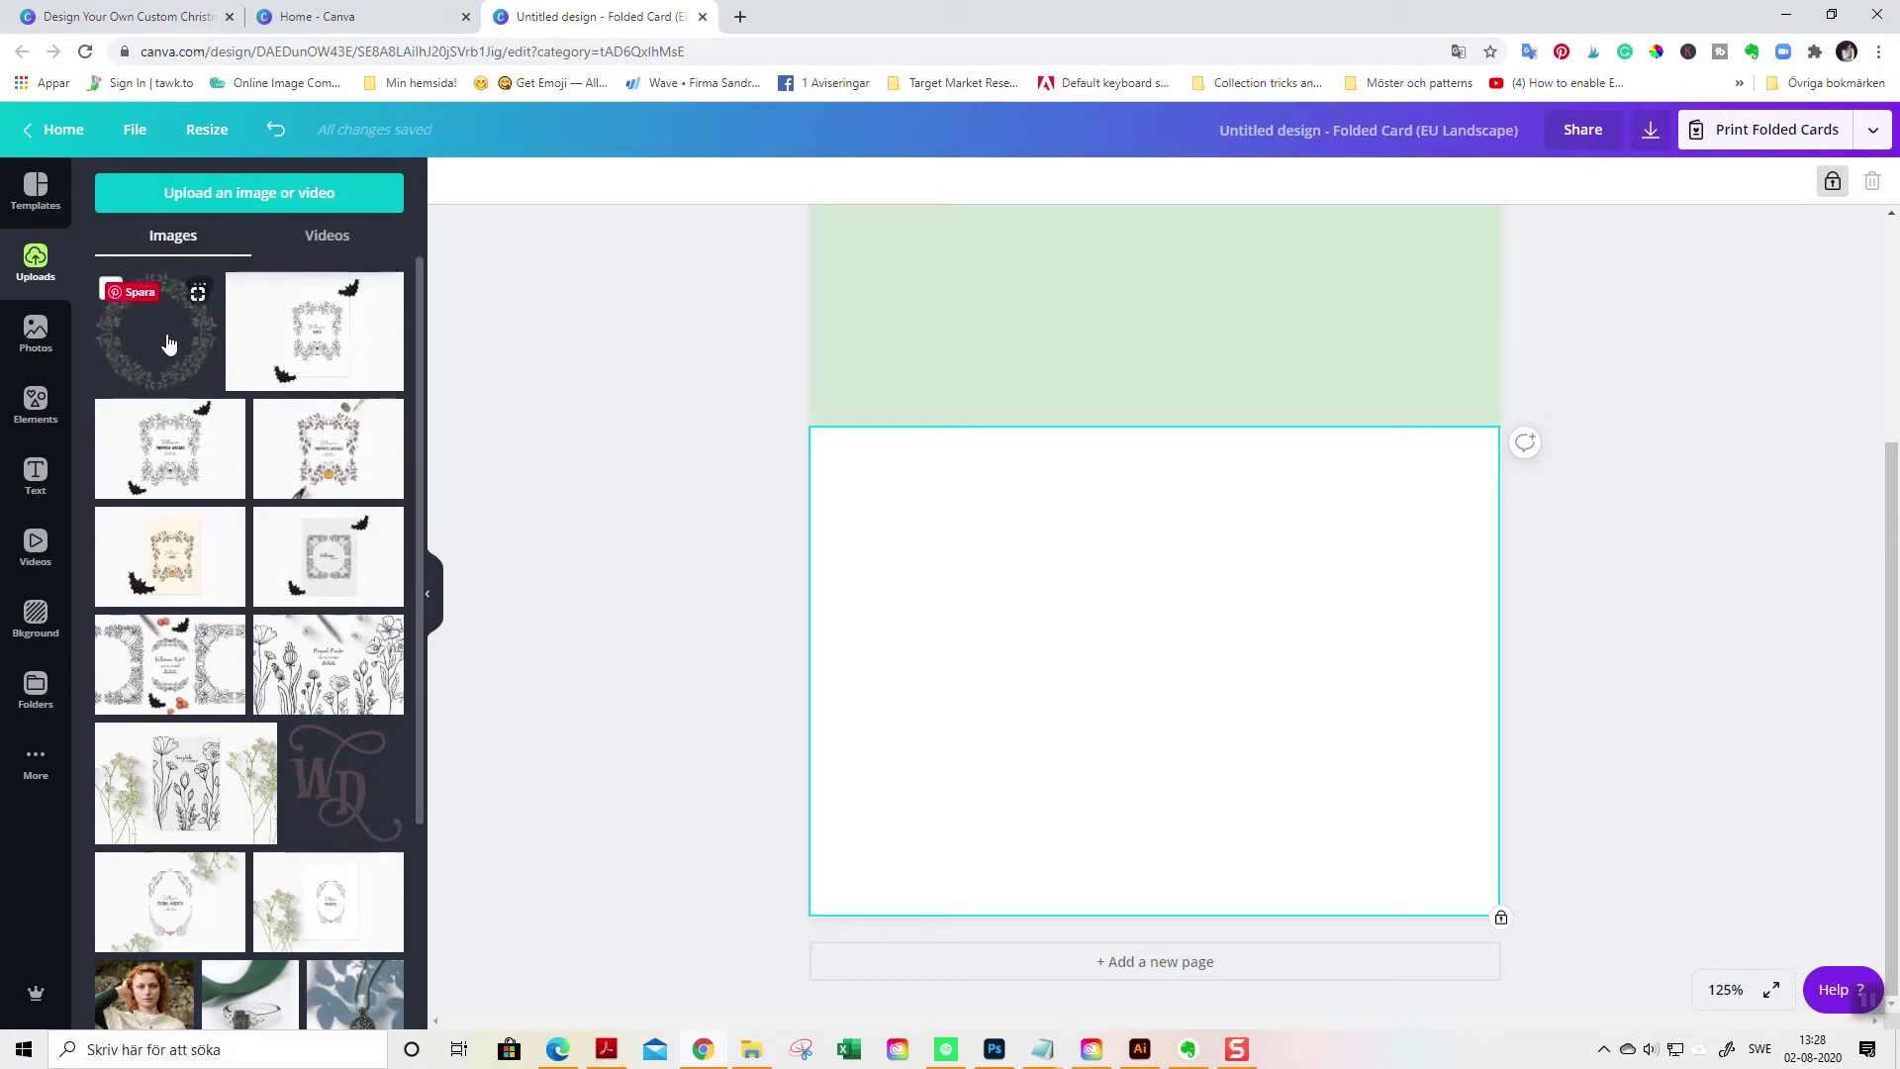
Show the uploaded images, including the wreath graphic, in the Uploads panel.
{"action": "left_click", "coordinate": [168, 343]}
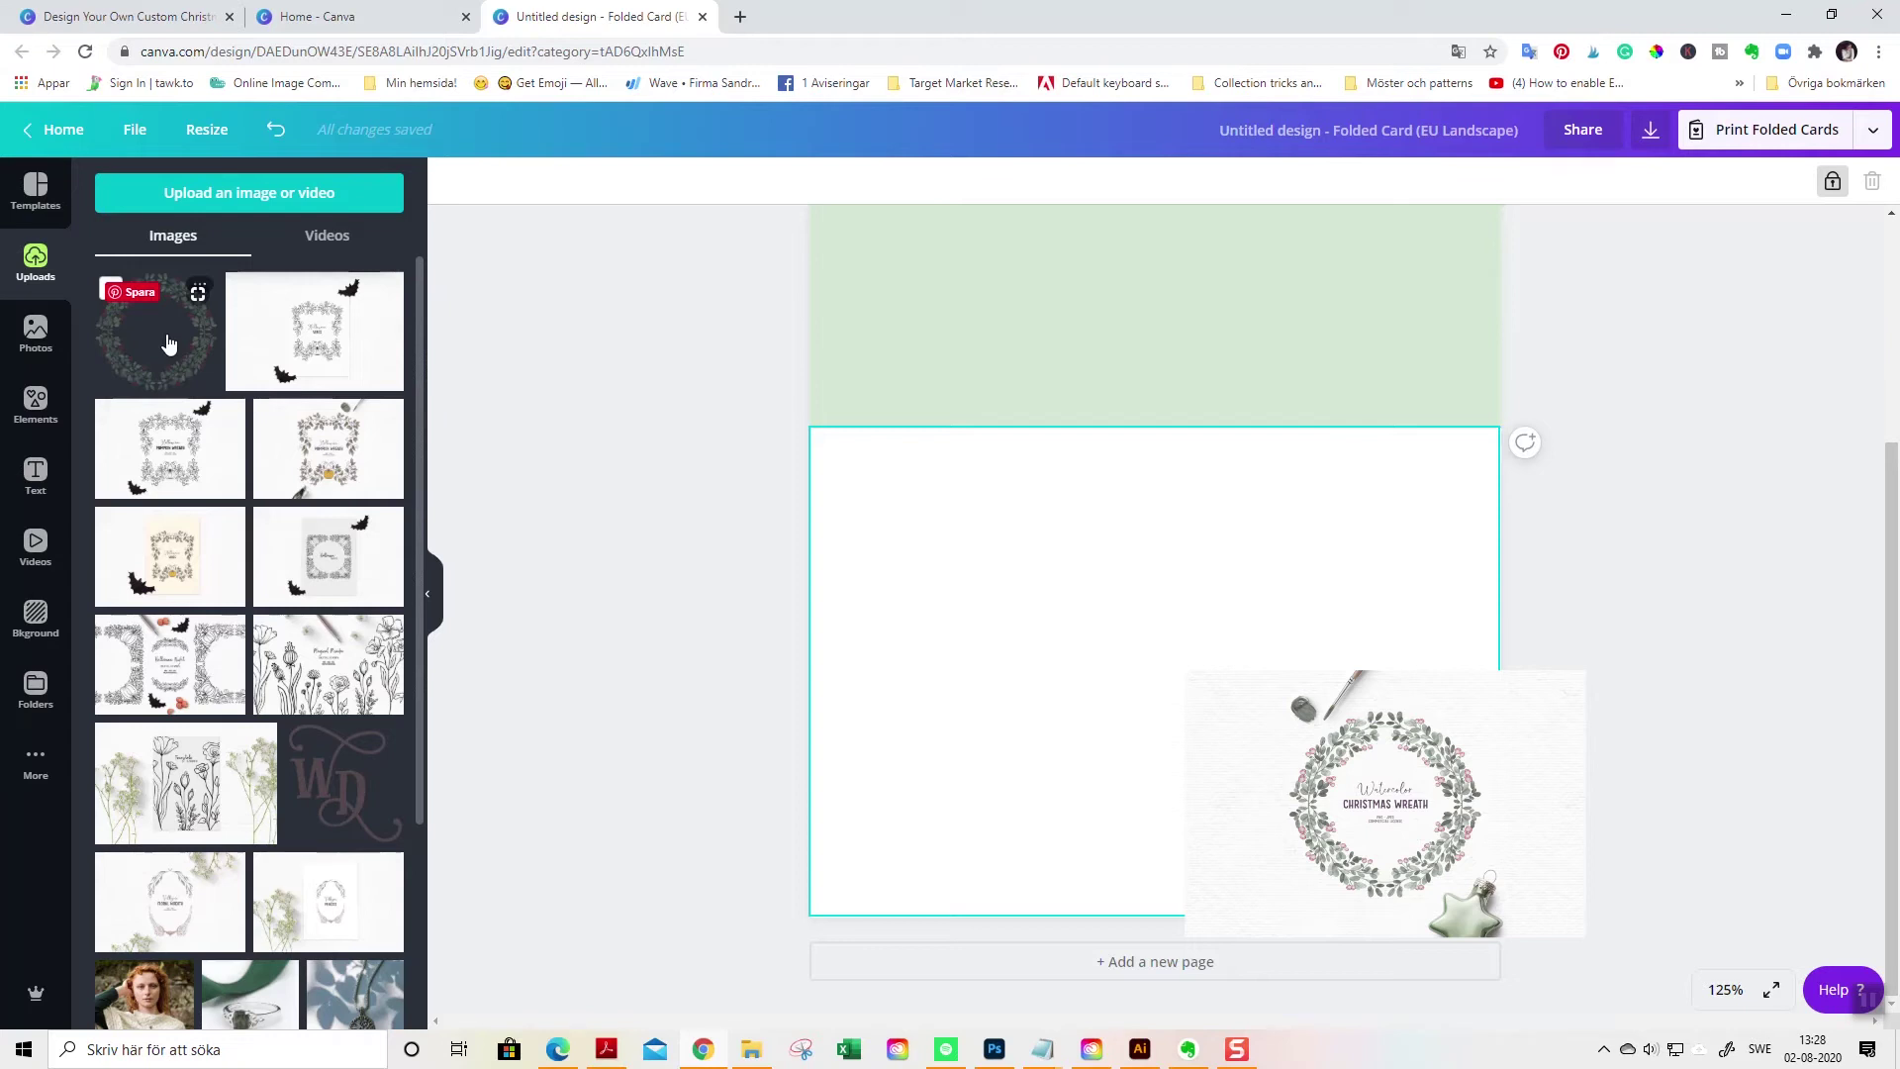
Search the Elements library for 'christmas wreath'.
{"action": "left_click", "coordinate": [36, 406]}
{"action": "left_click", "coordinate": [200, 195]}
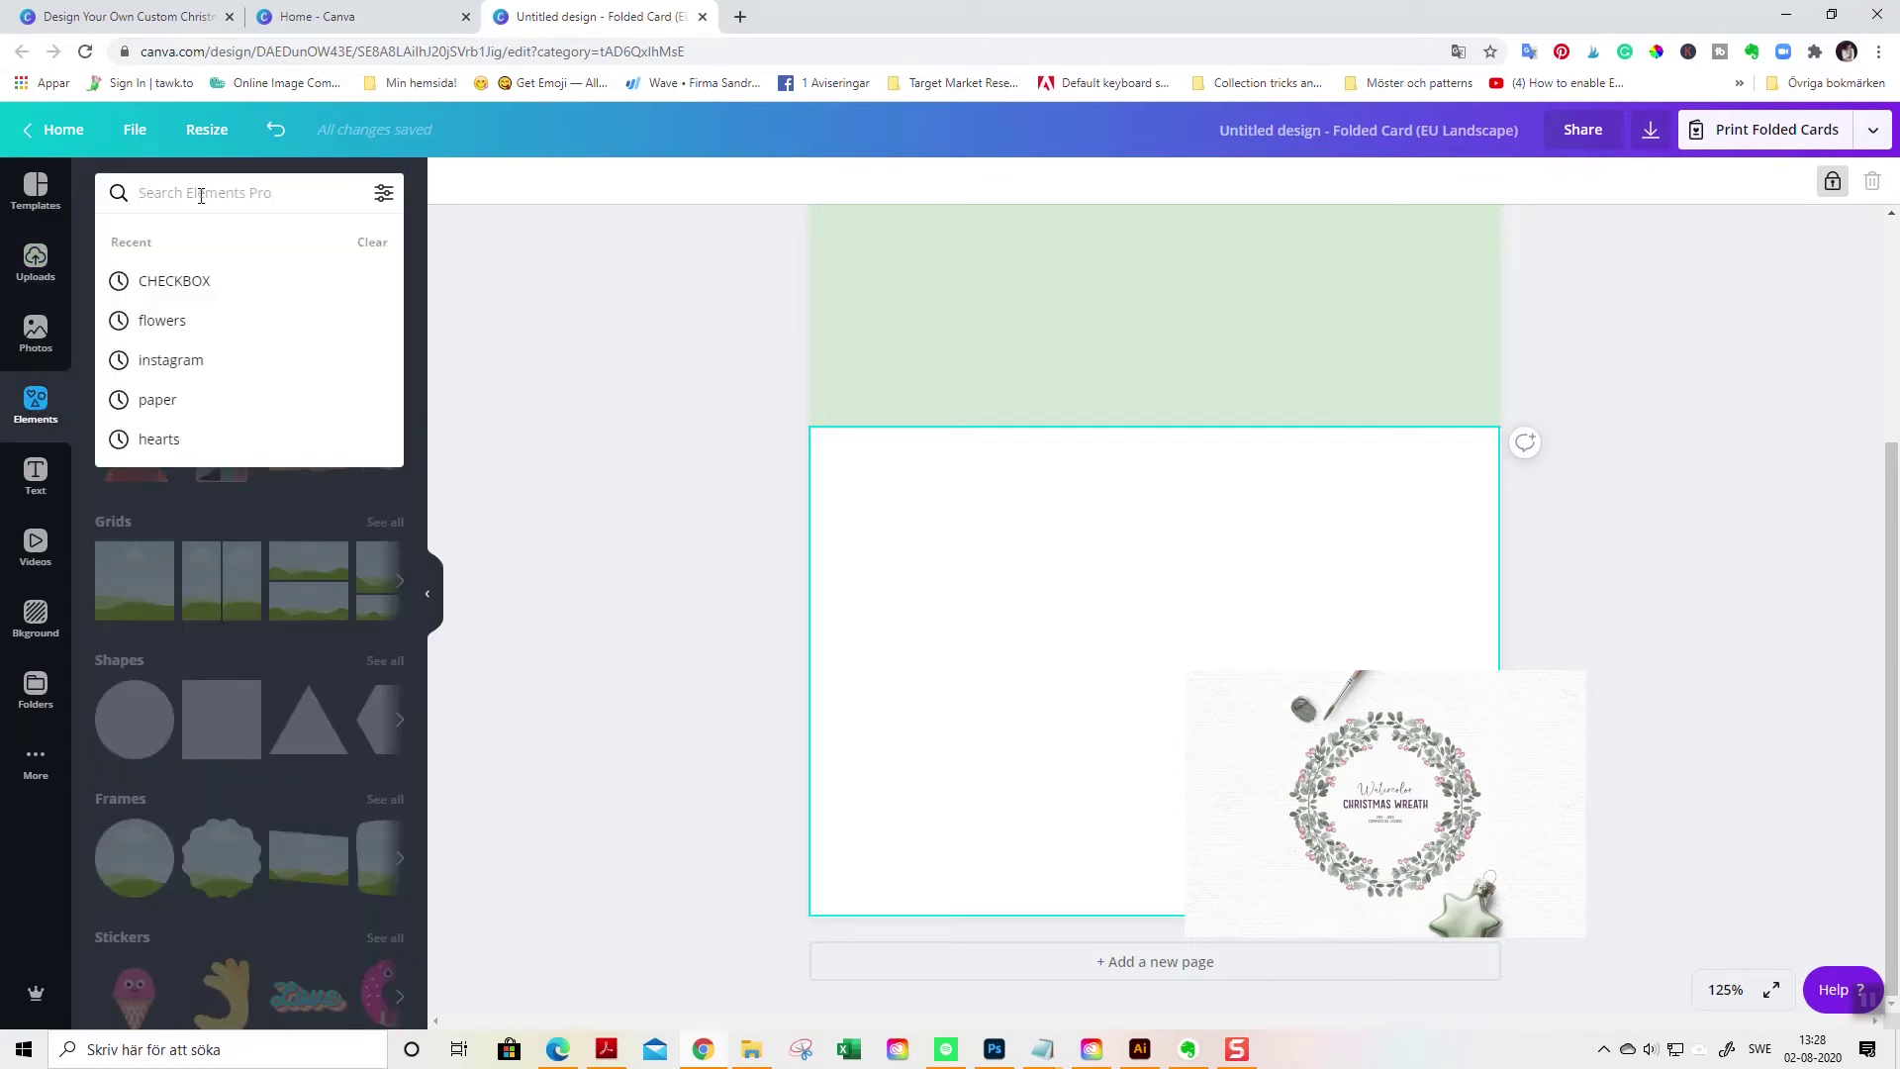
{"action": "type", "text": "chrsitmas"}
{"action": "key", "text": "BackSpace"}
{"action": "key", "text": "BackSpace"}
{"action": "key", "text": "BackSpace"}
{"action": "key", "text": "BackSpace"}
{"action": "key", "text": "BackSpace"}
{"action": "key", "text": "BackSpace"}
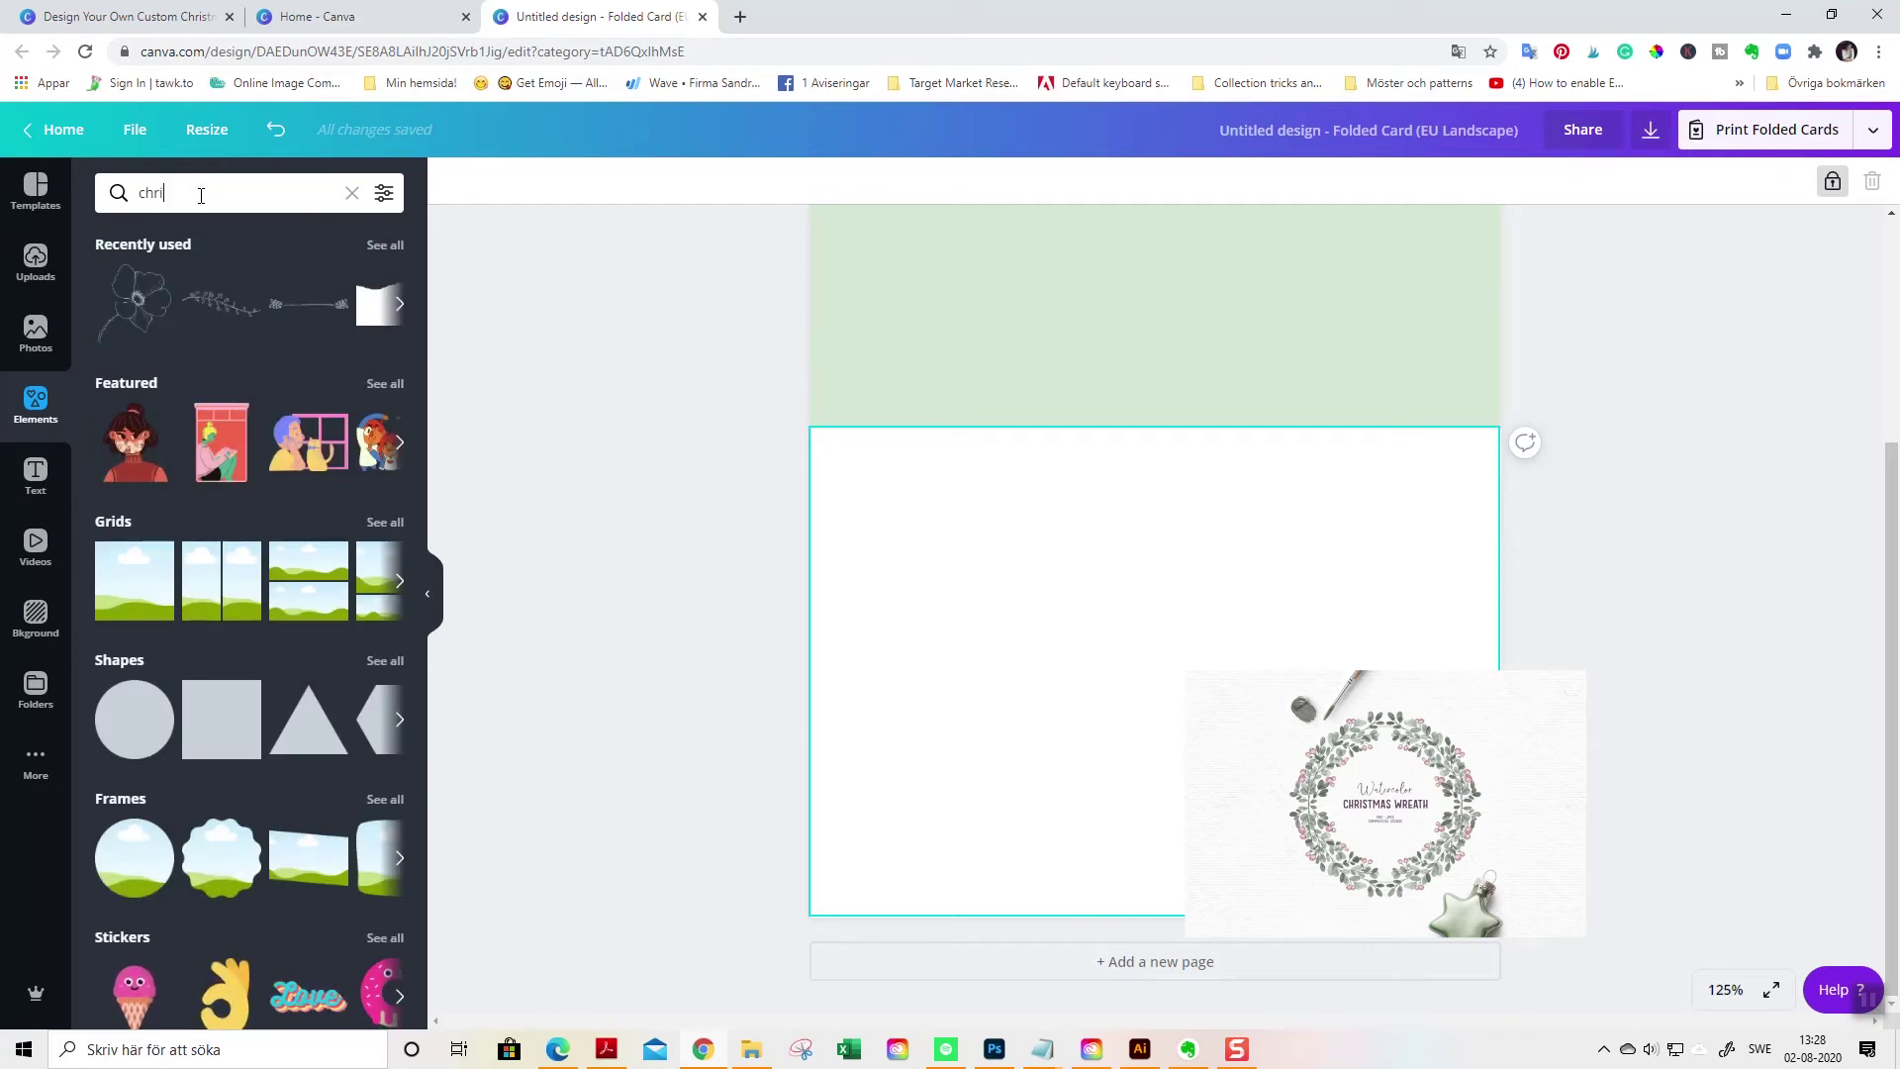
{"action": "type", "text": "istmas wreaqt"}
{"action": "key", "text": "BackSpace"}
{"action": "key", "text": "BackSpace"}
{"action": "type", "text": "th"}
{"action": "key", "text": "Return"}
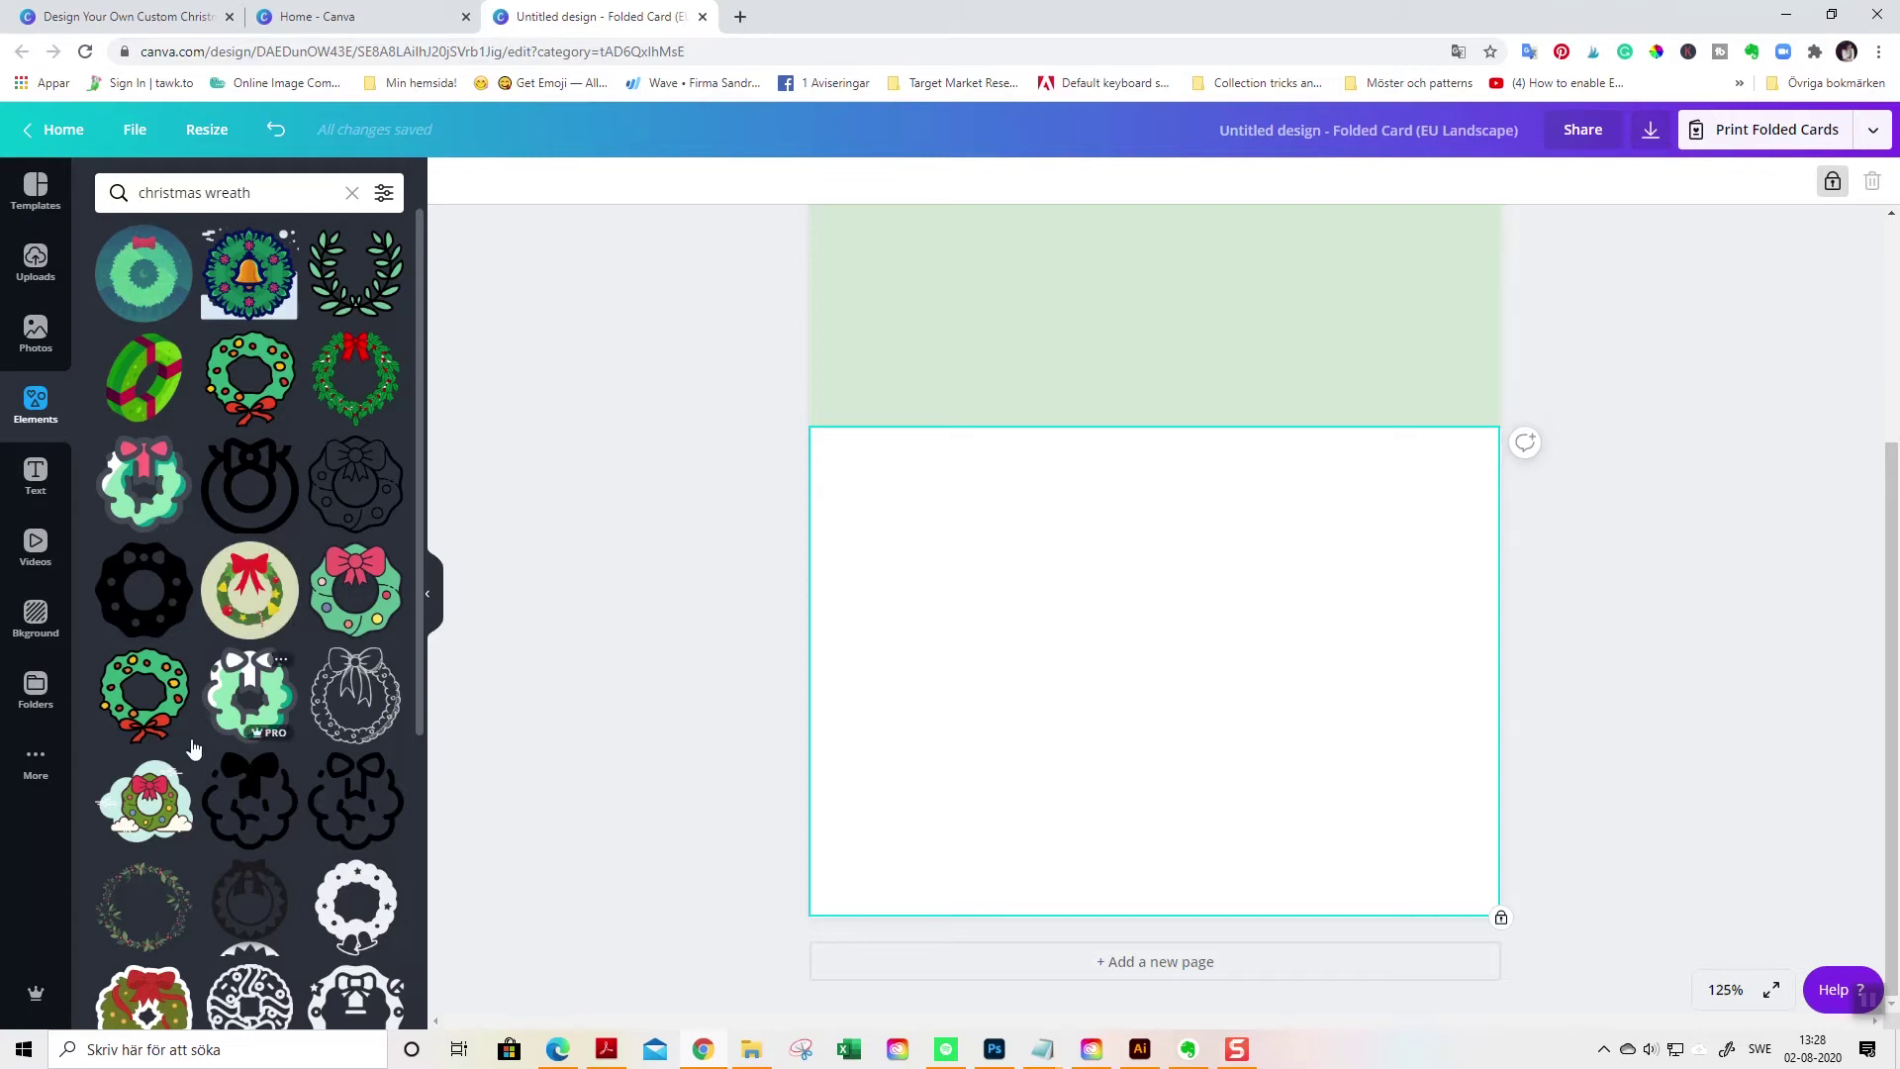
Browse the wreath results, then clear the 'christmas wreath' search text.
{"action": "scroll", "coordinate": [243, 843], "scroll_direction": "down", "scroll_amount": 3}
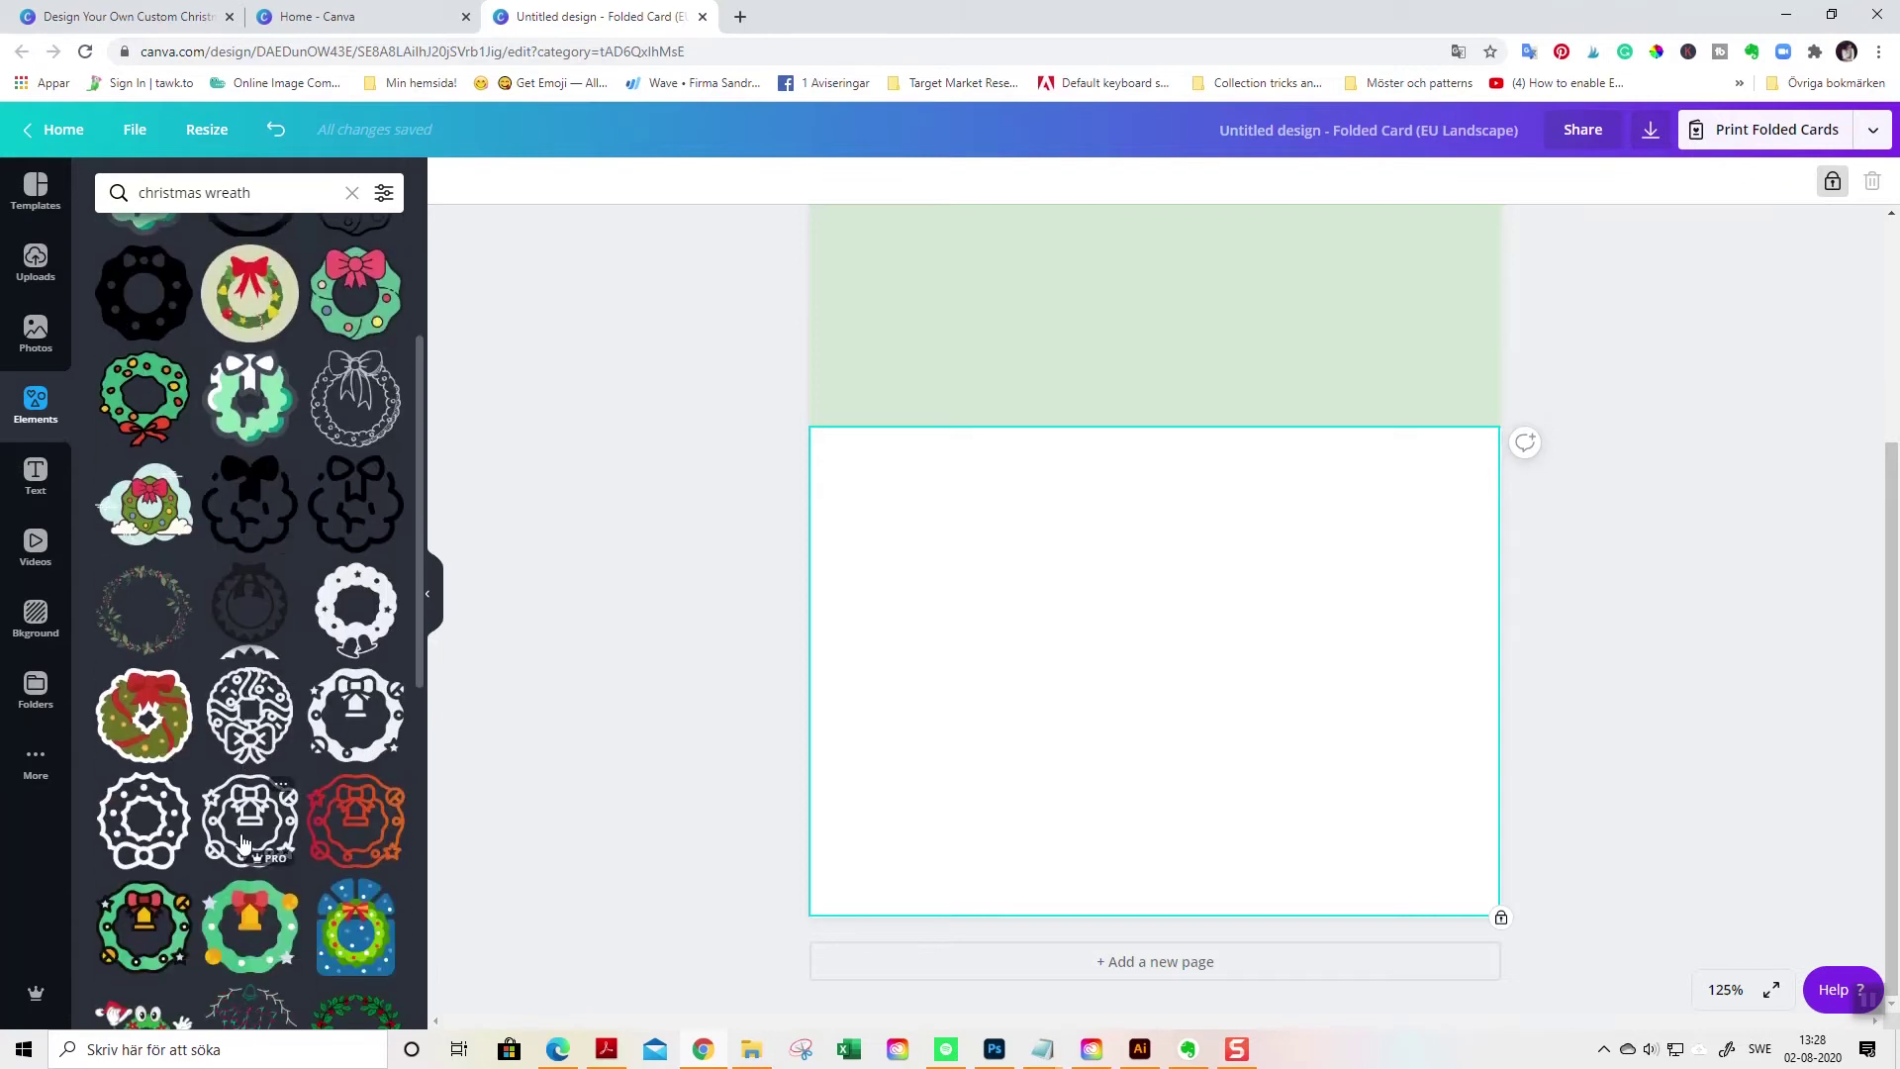
{"action": "scroll", "coordinate": [243, 842], "scroll_direction": "down", "scroll_amount": 5}
{"action": "scroll", "coordinate": [242, 842], "scroll_direction": "down", "scroll_amount": 1}
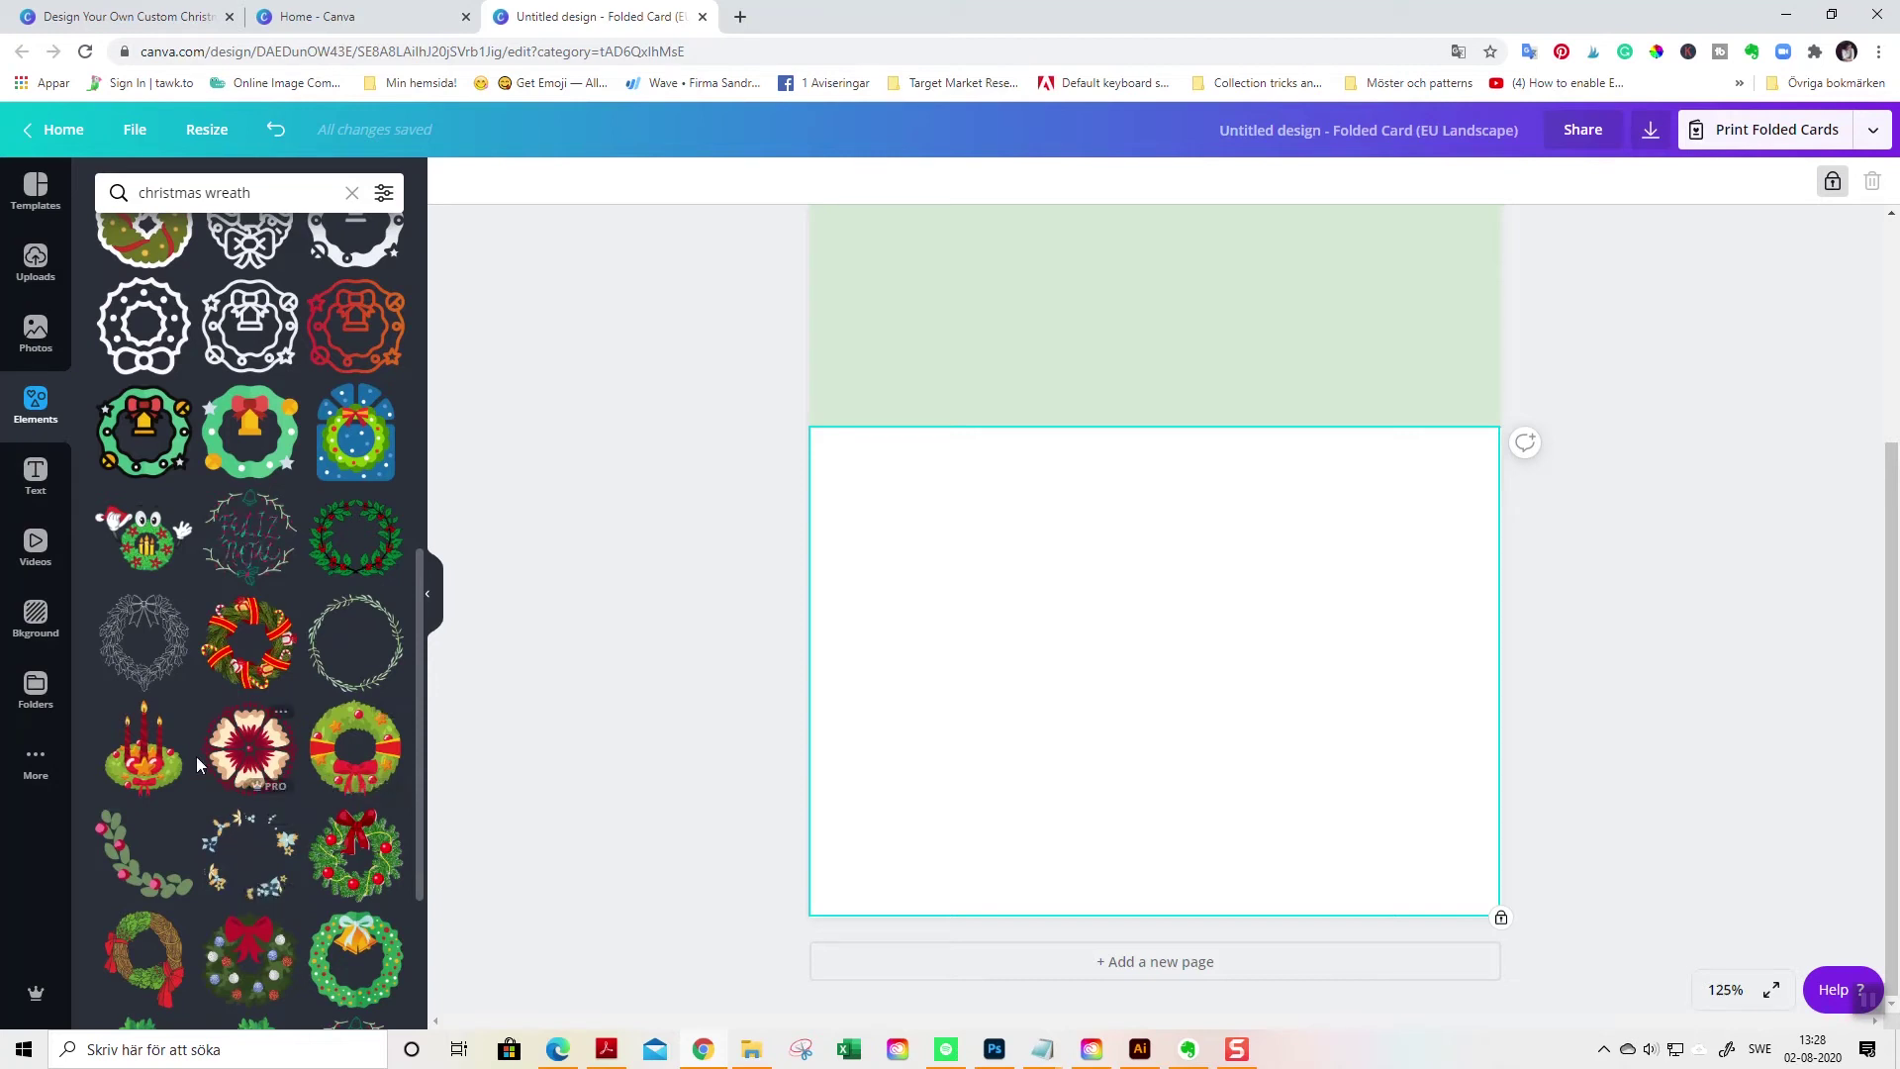
{"action": "scroll", "coordinate": [223, 772], "scroll_direction": "up", "scroll_amount": 9}
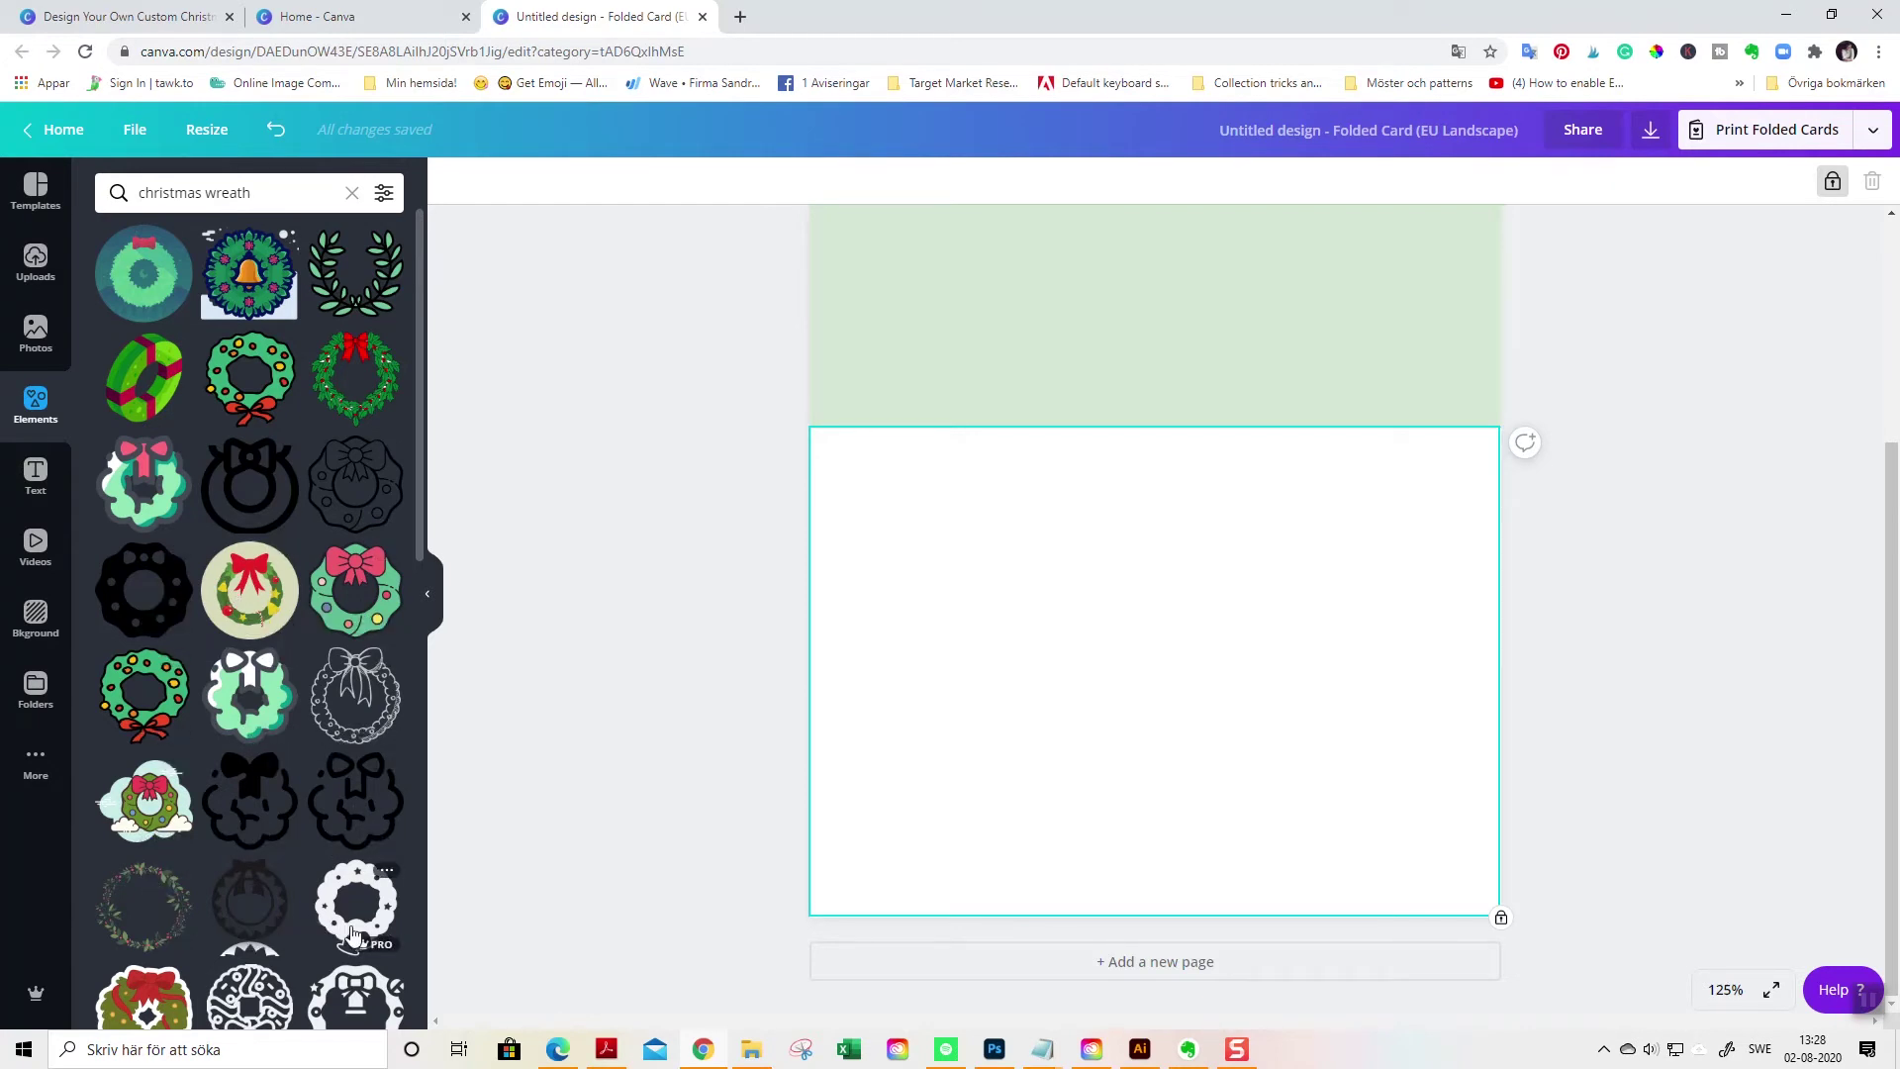
{"action": "scroll", "coordinate": [326, 871], "scroll_direction": "down", "scroll_amount": 2}
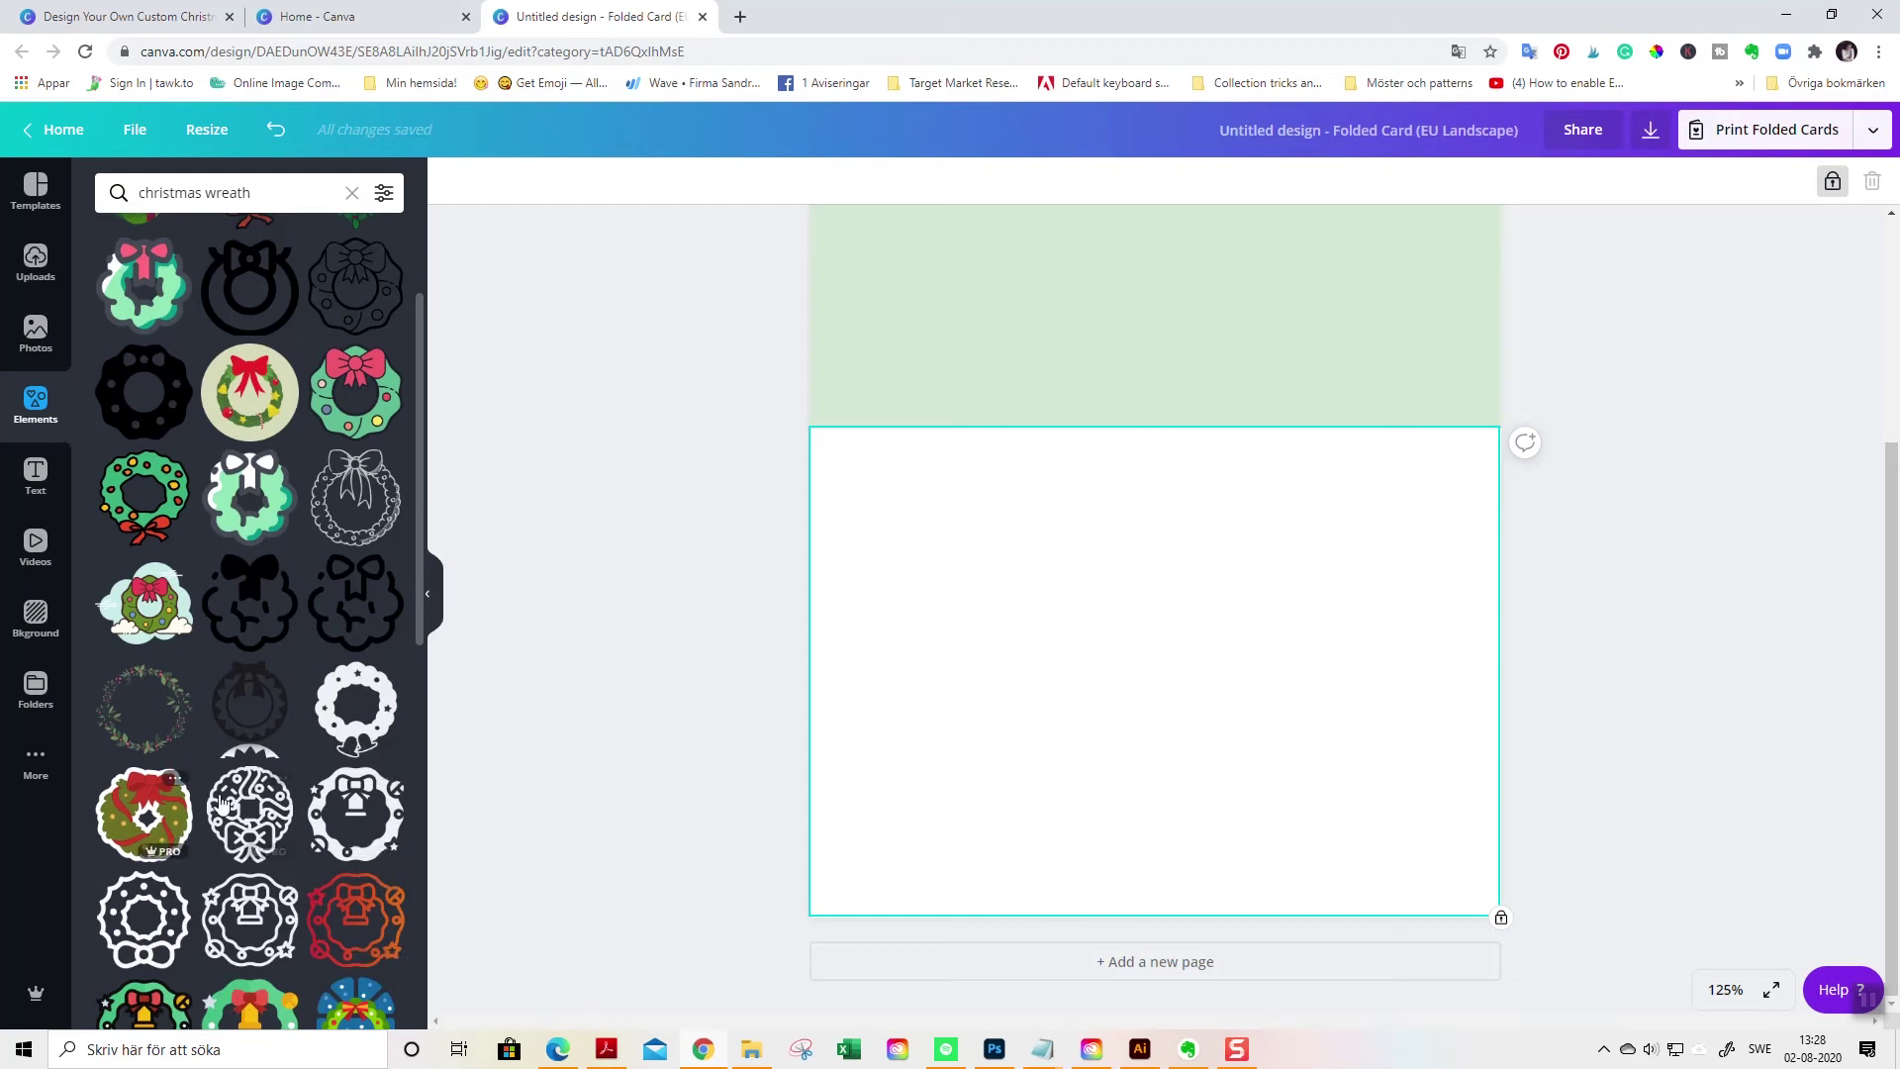
{"action": "scroll", "coordinate": [222, 807], "scroll_direction": "up", "scroll_amount": 2}
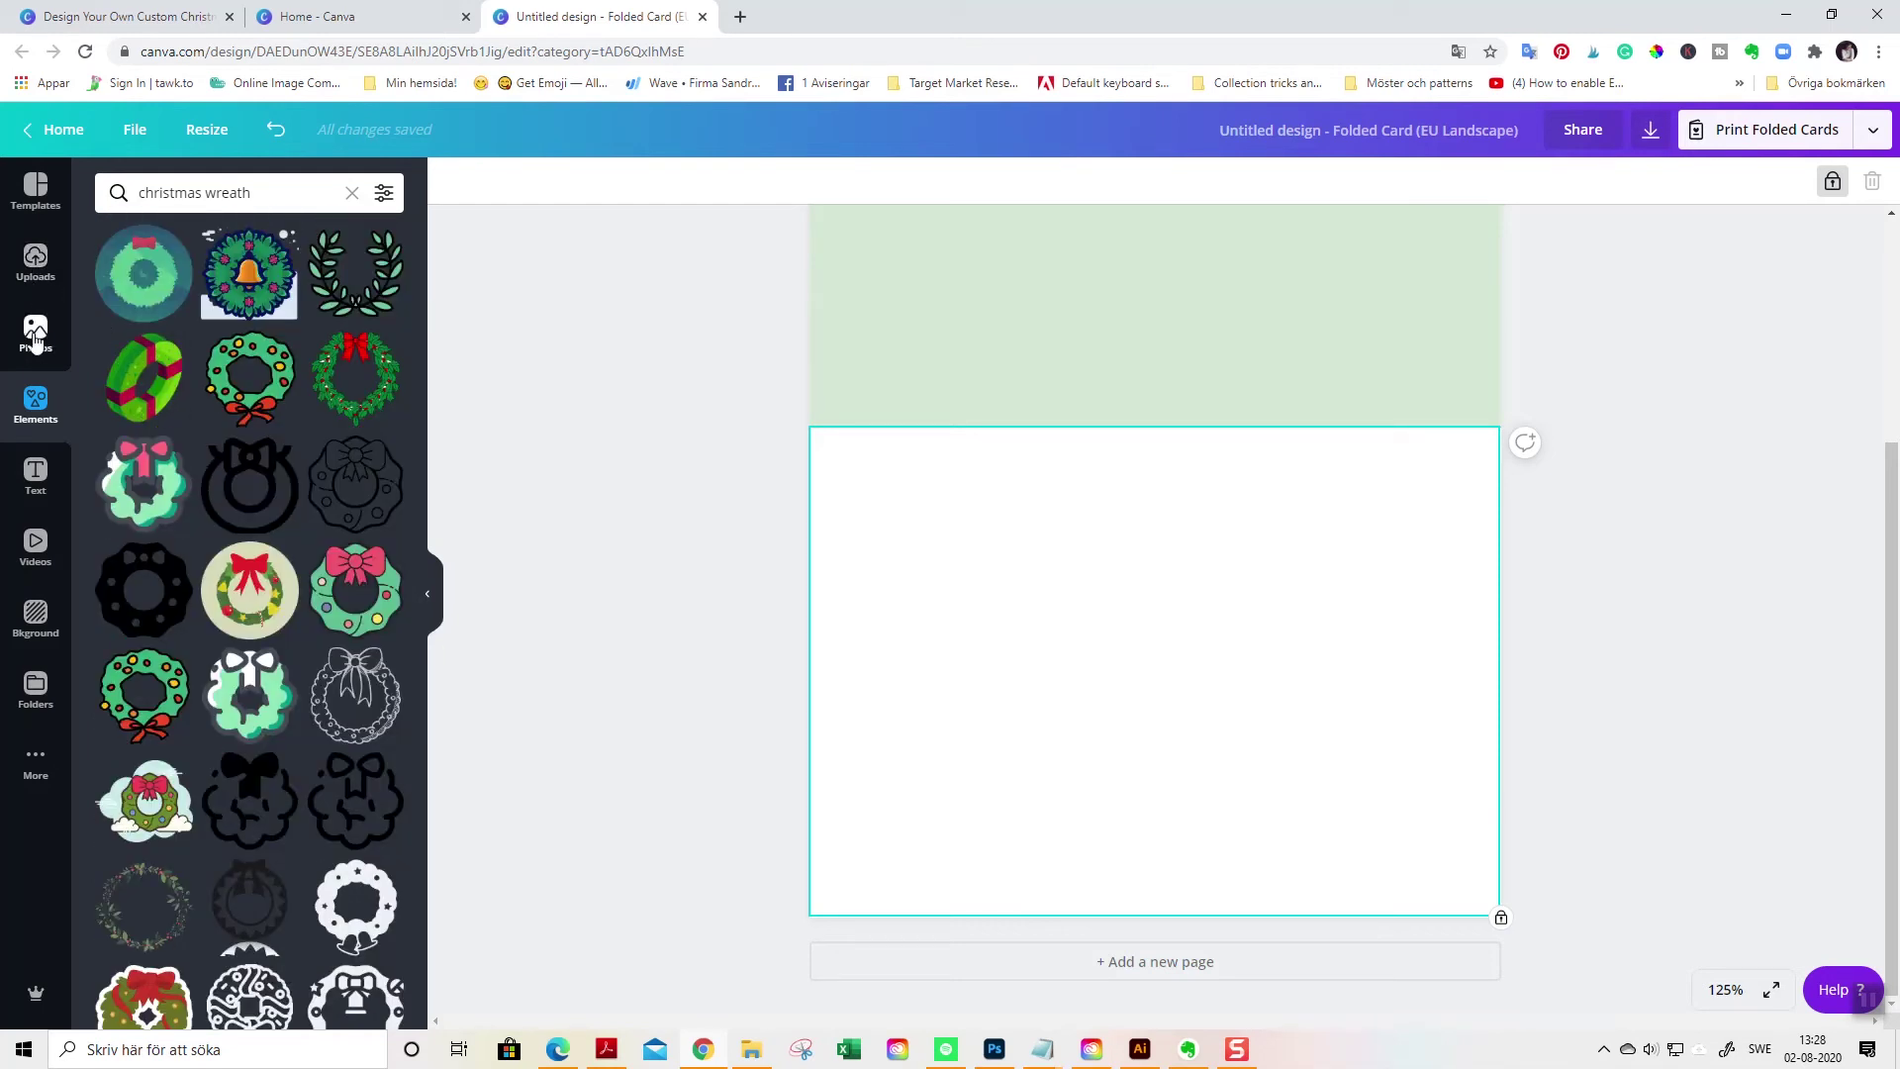
{"action": "left_click_drag", "start_coordinate": [272, 190], "coordinate": [134, 190]}
{"action": "key", "text": "BackSpace"}
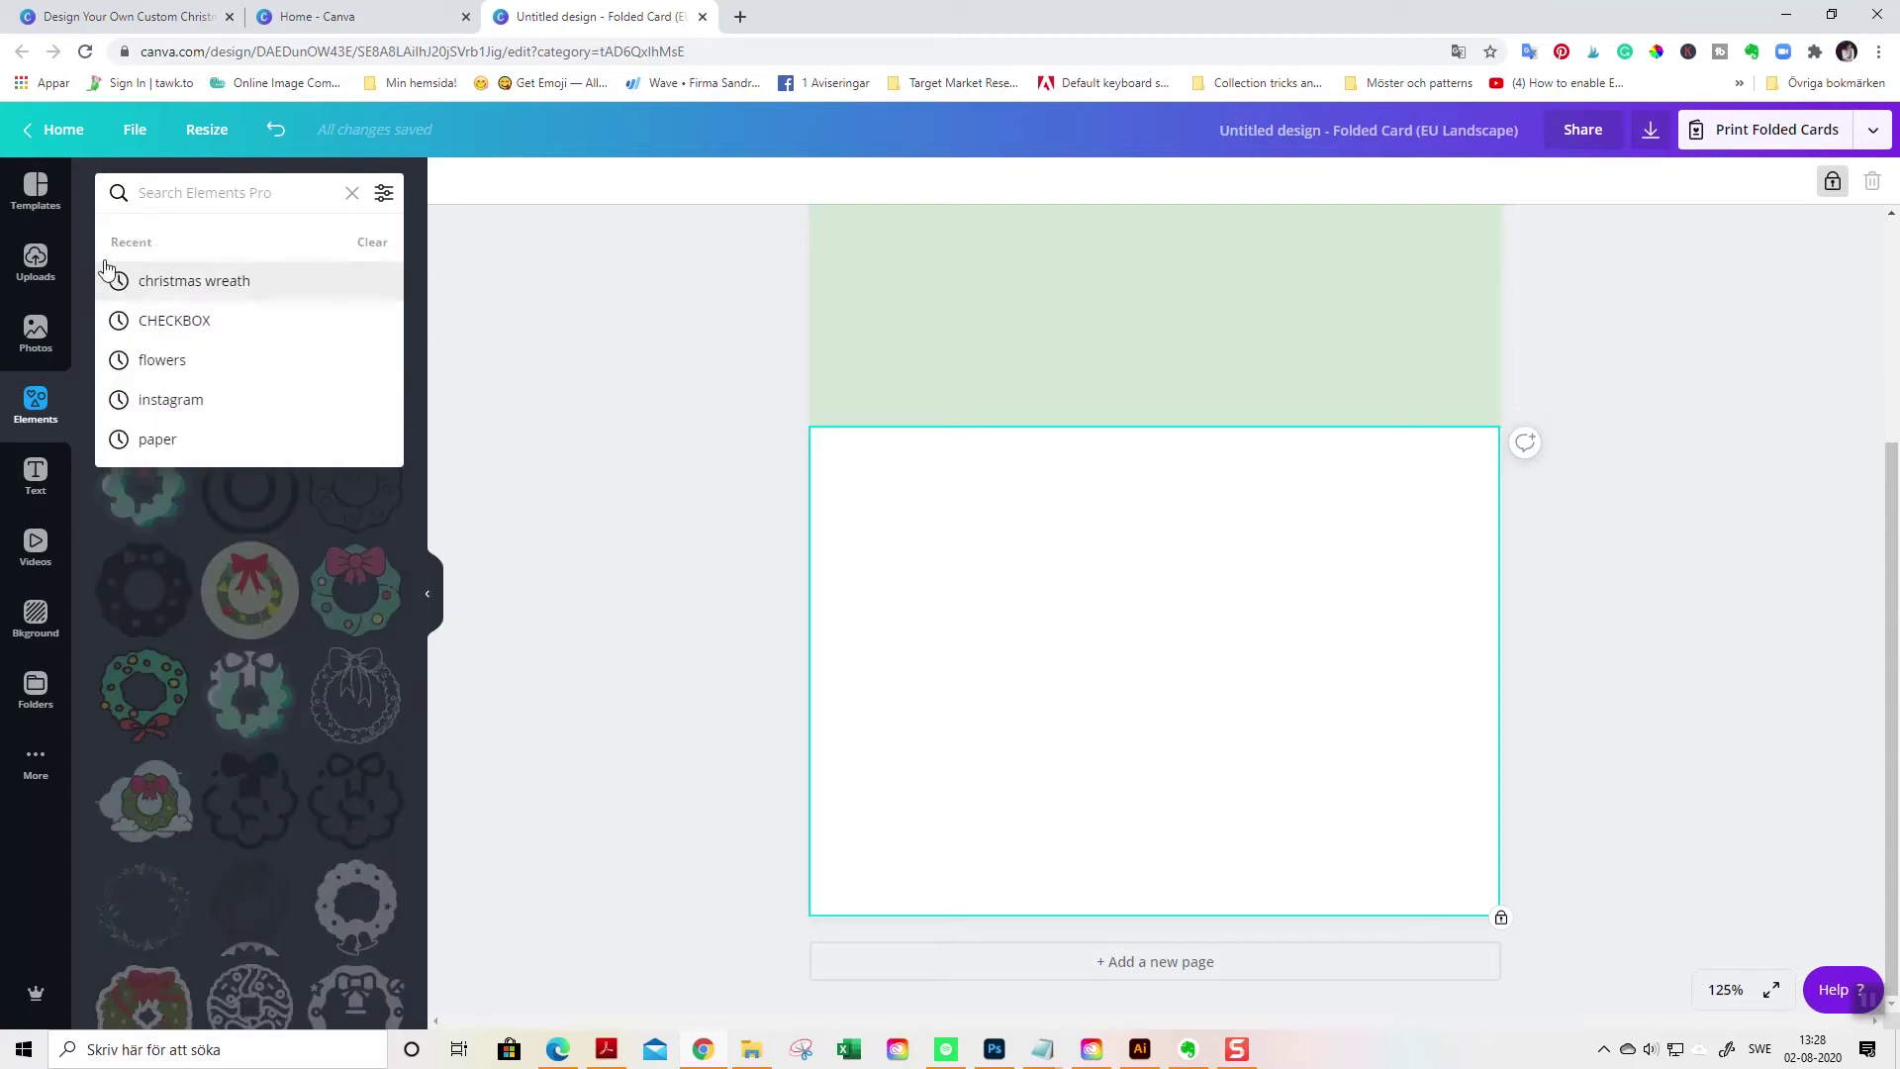
Look through Photos and Uploads, then return Elements to its default categories.
{"action": "left_click", "coordinate": [49, 315]}
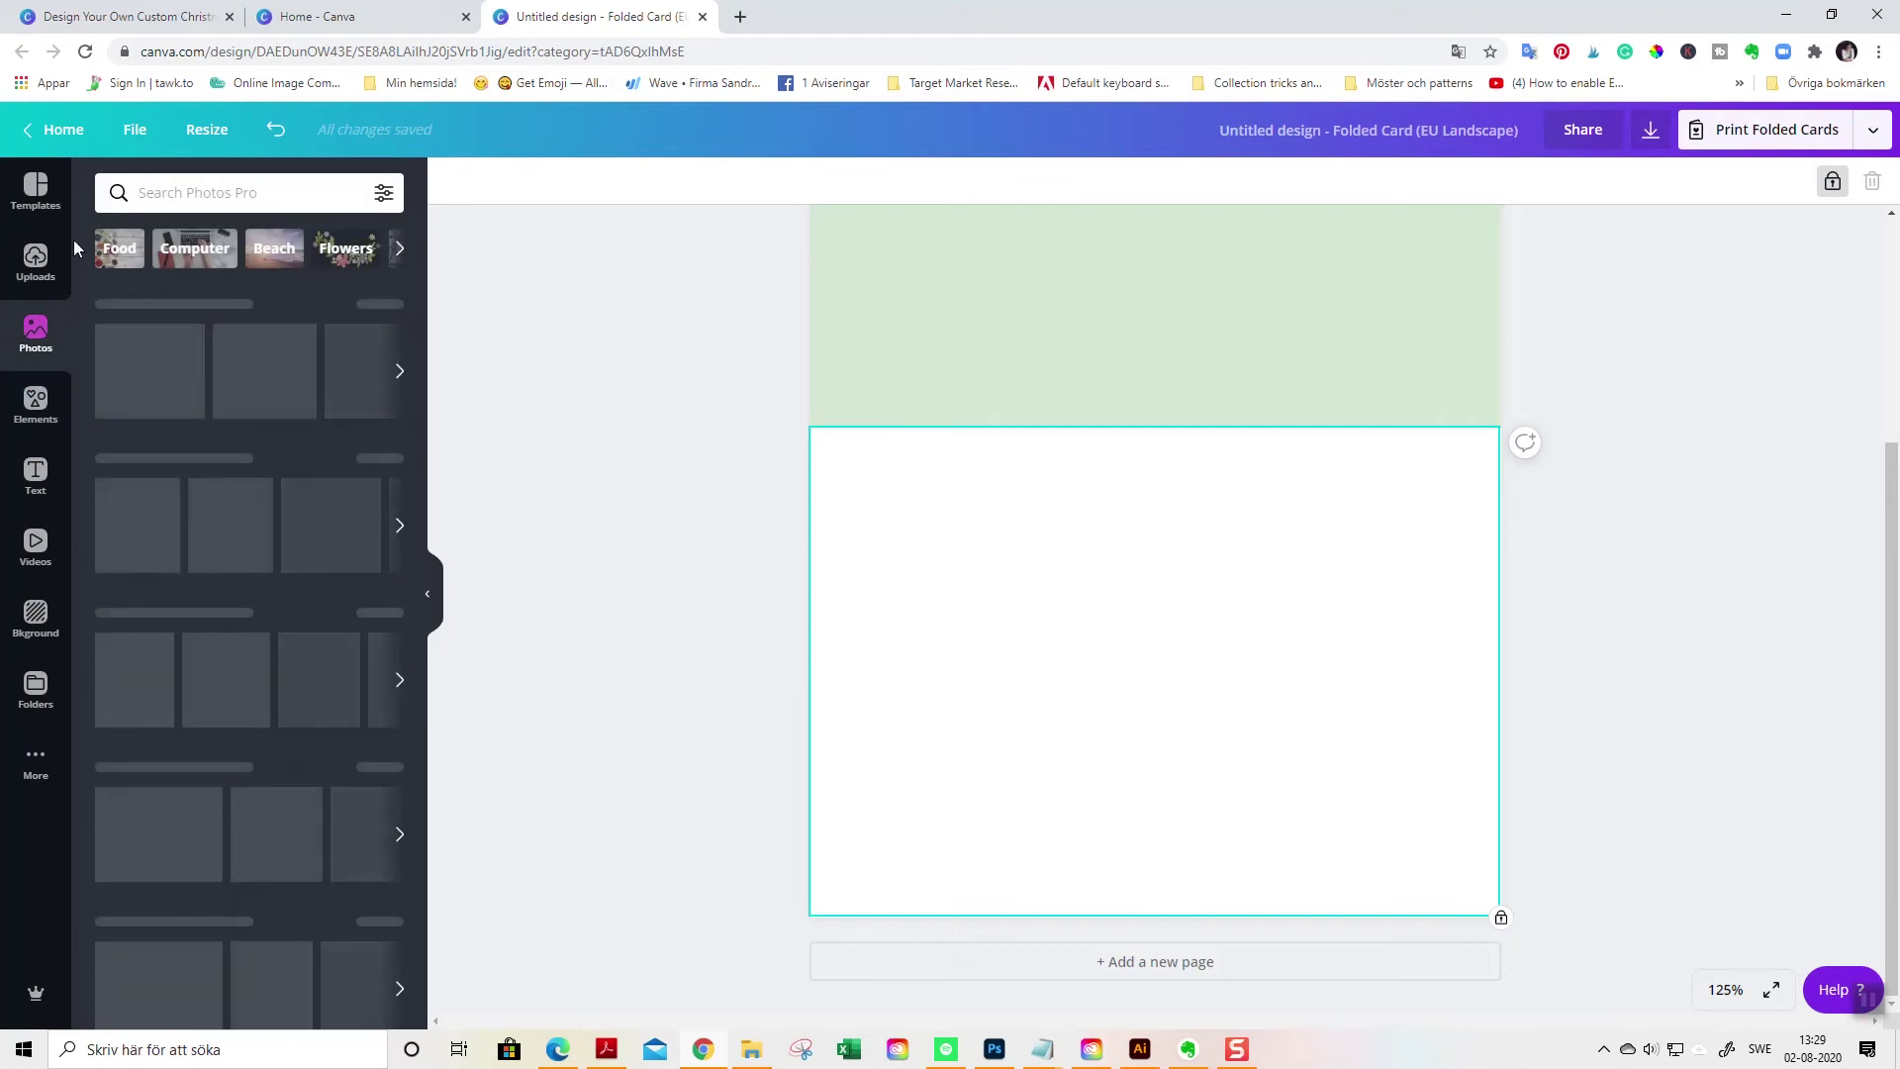
{"action": "left_click", "coordinate": [38, 259]}
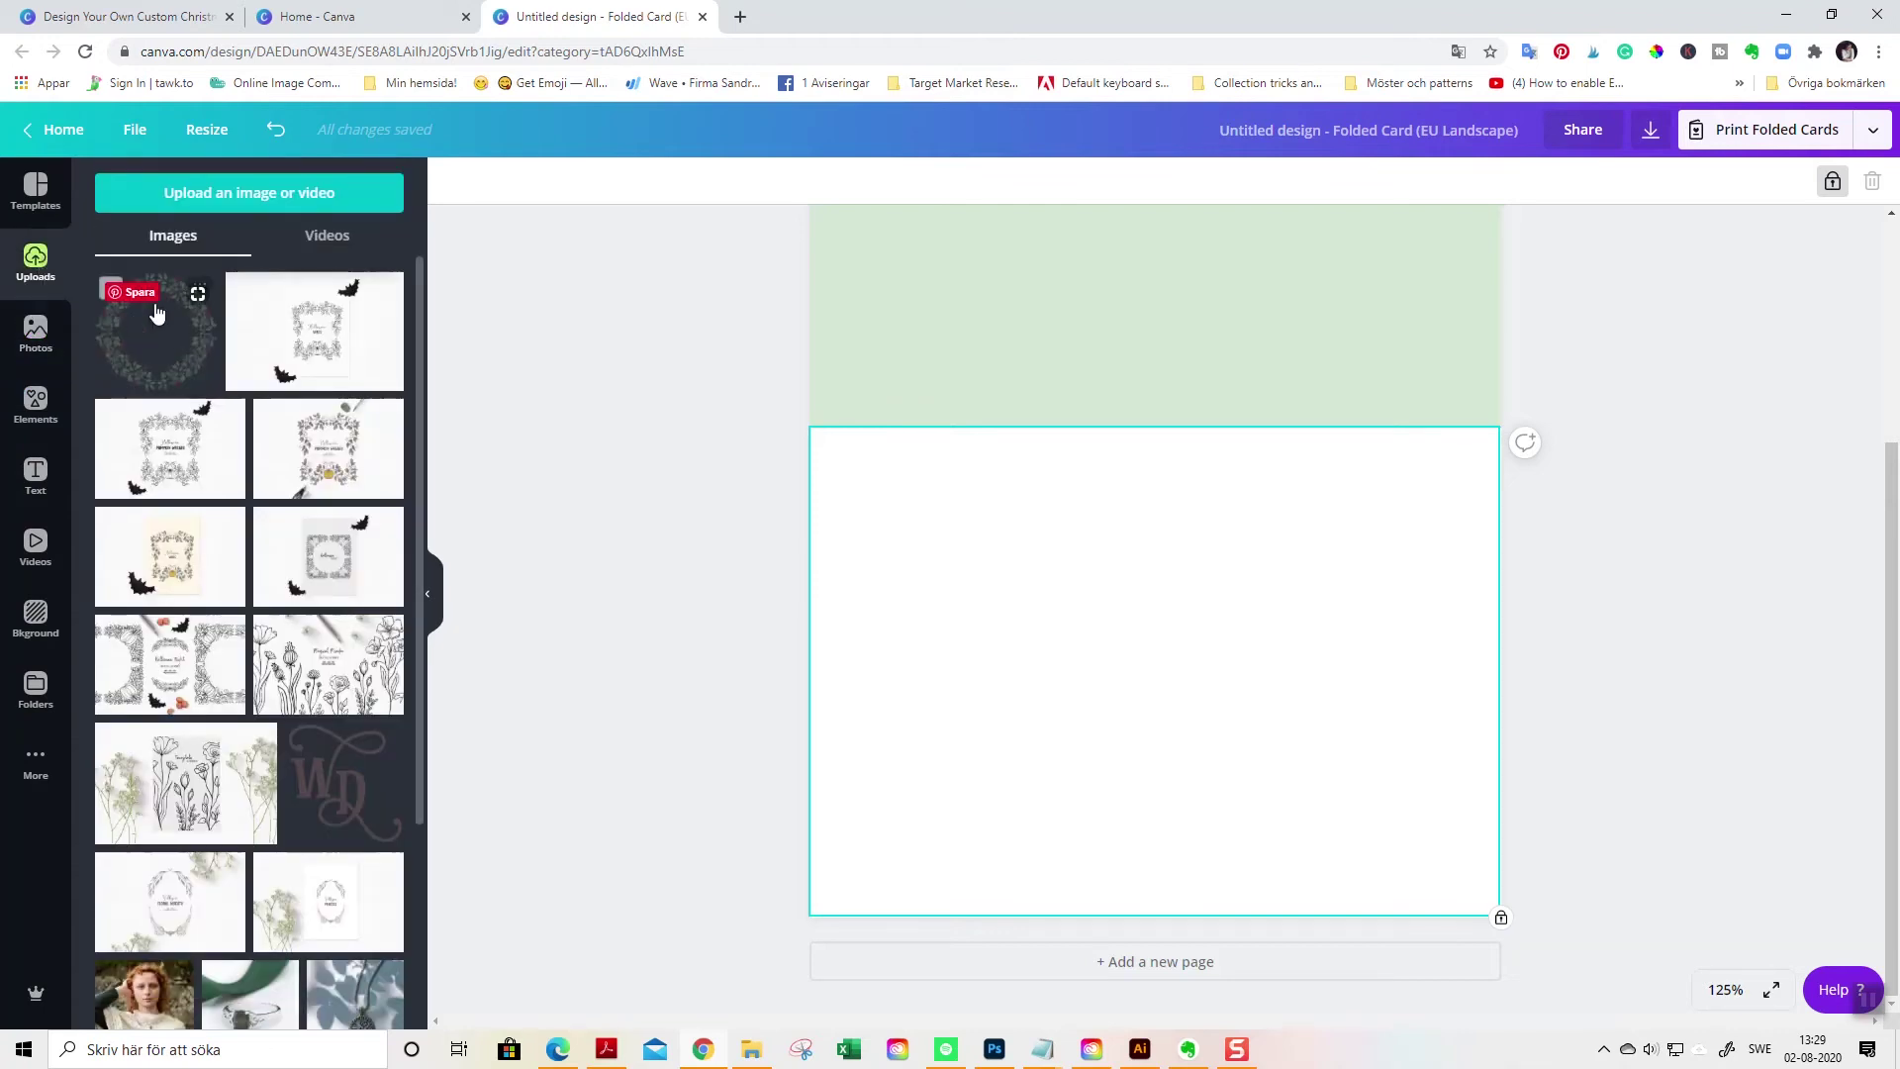
{"action": "left_click", "coordinate": [36, 404]}
{"action": "left_click", "coordinate": [144, 193]}
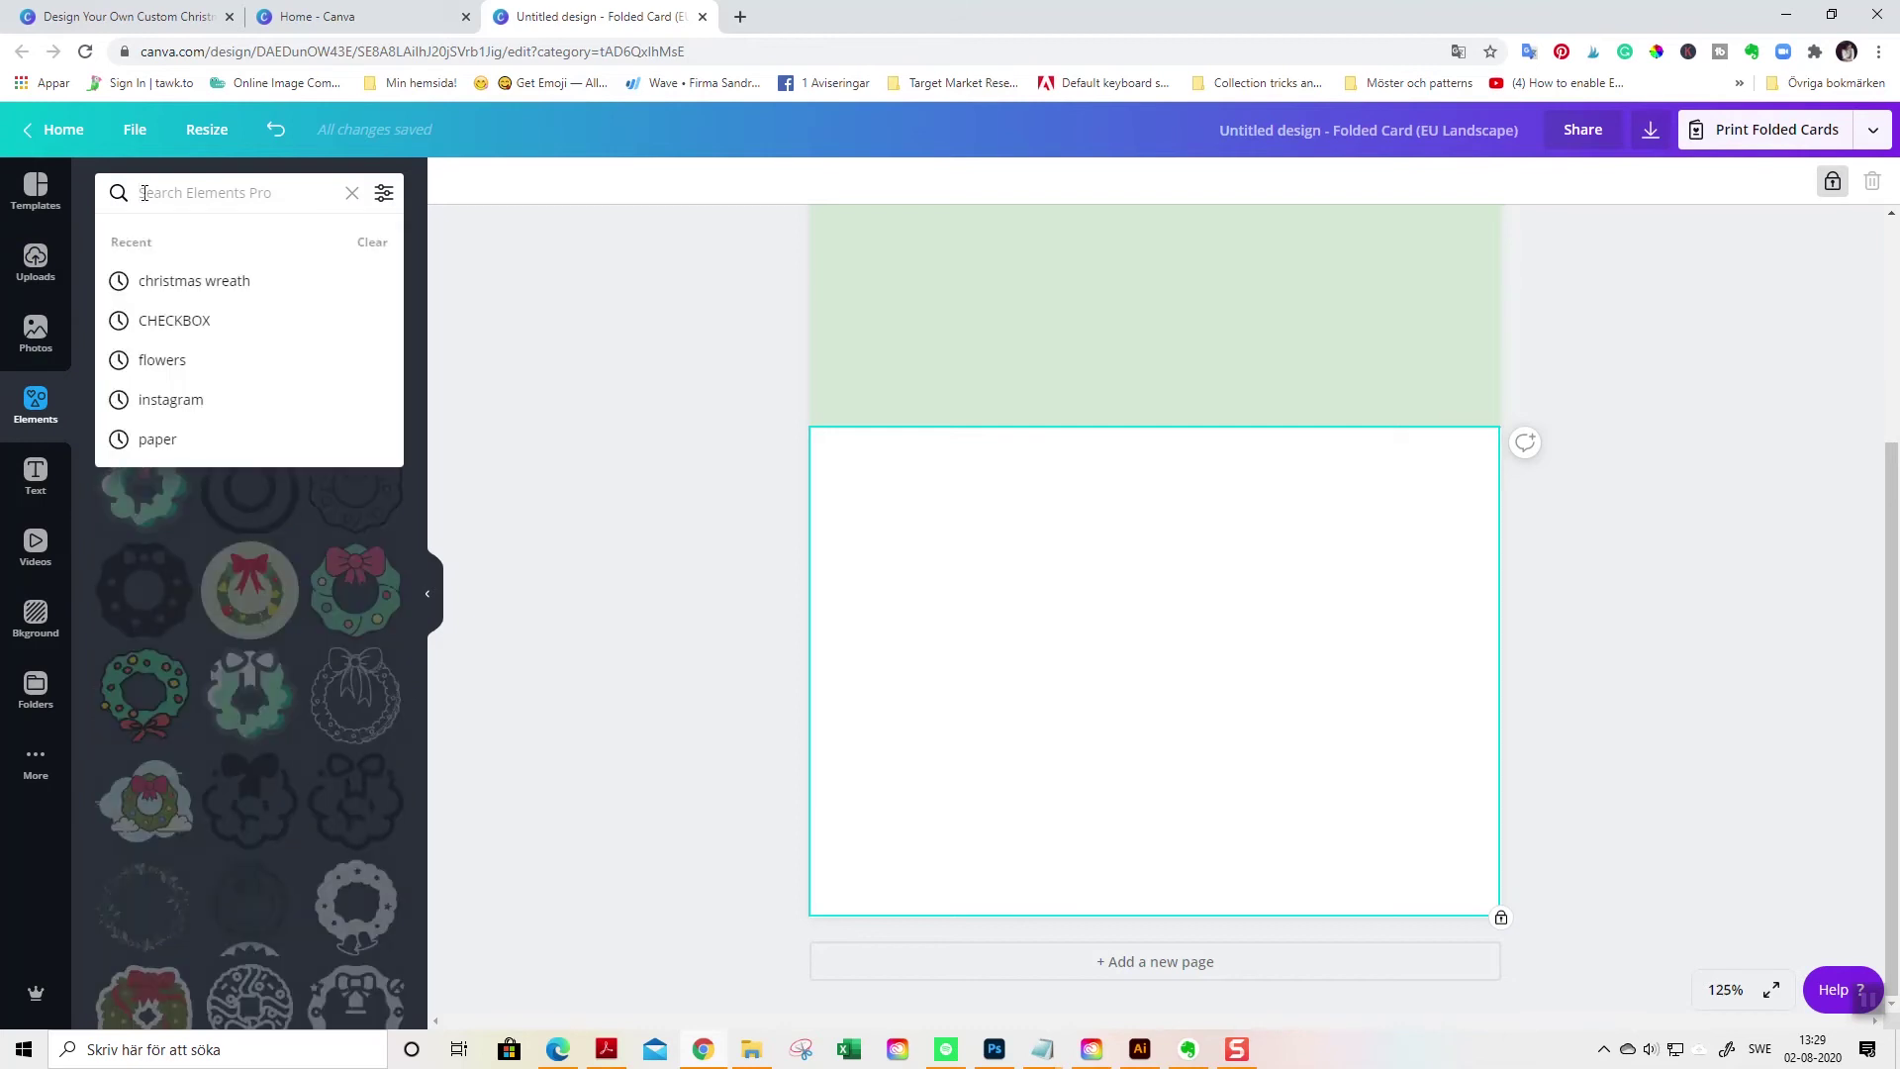
{"action": "left_click", "coordinate": [36, 400]}
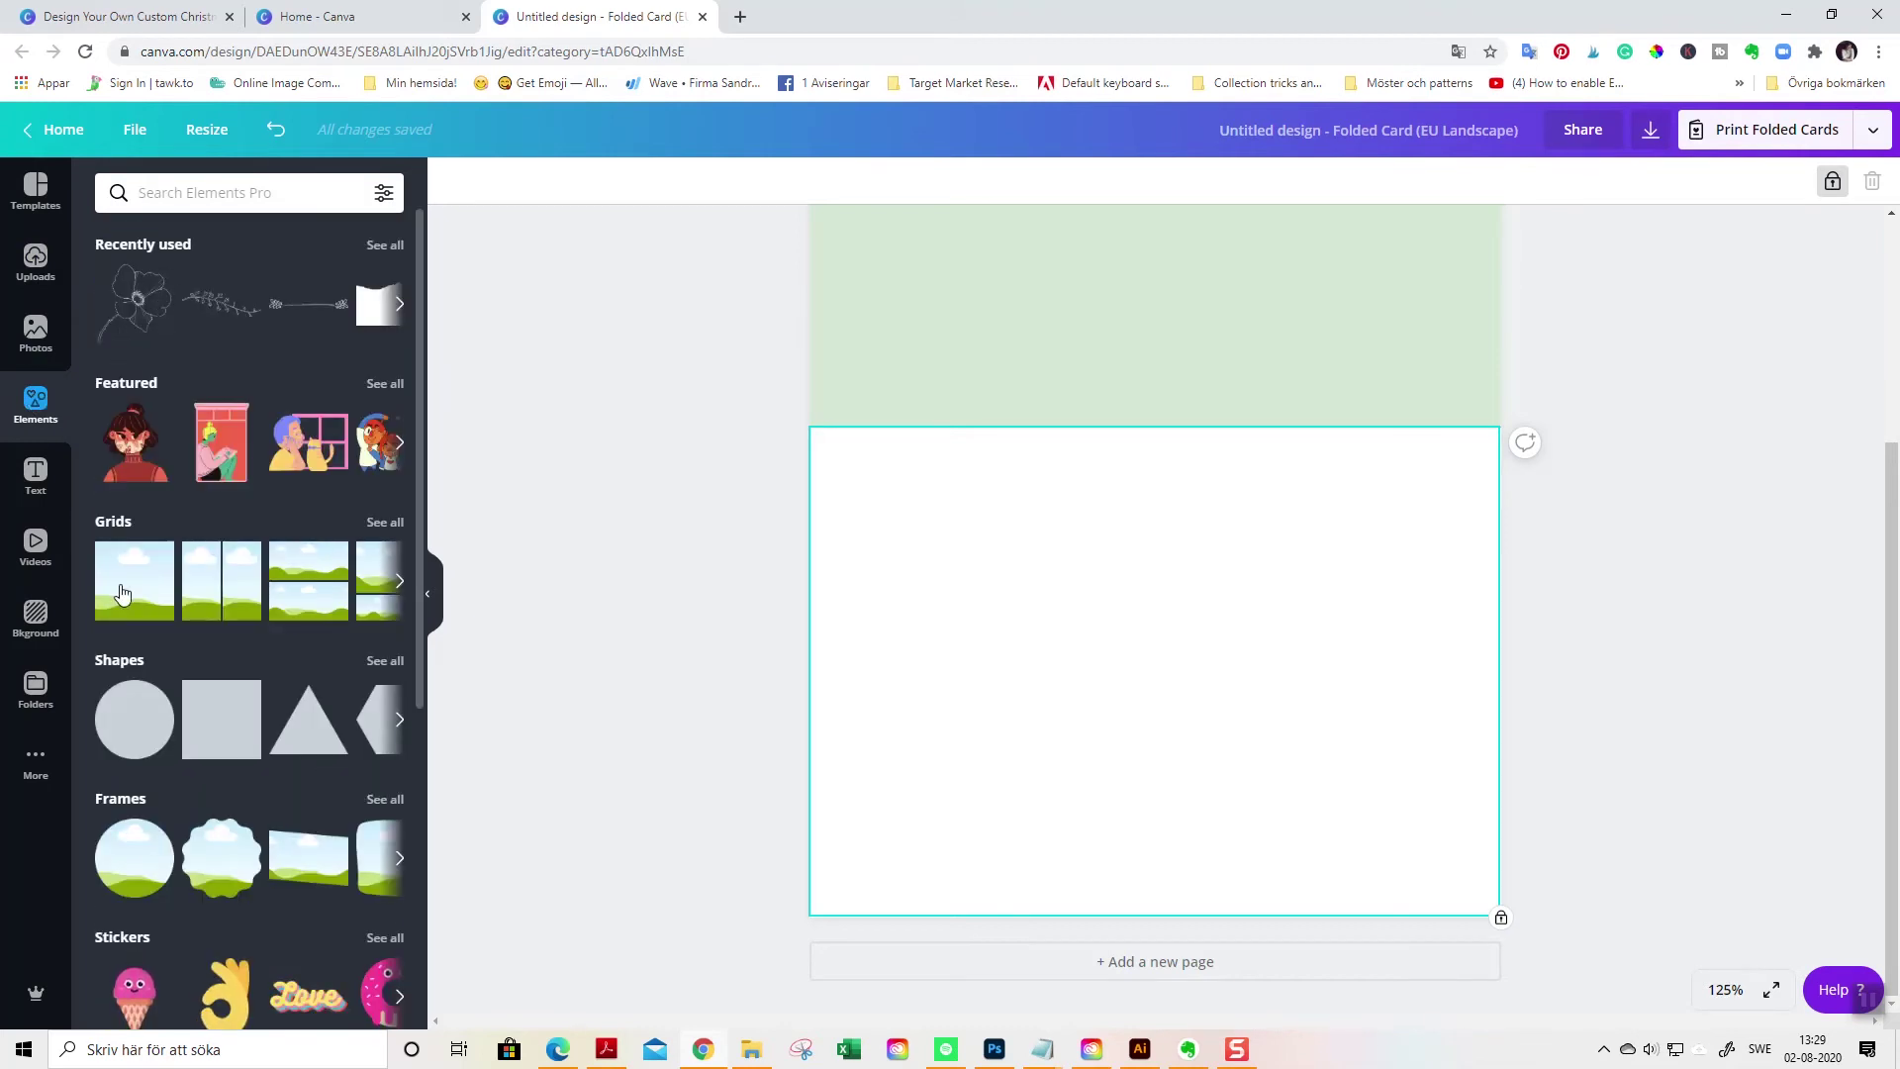
Add a grid frame, resize it to a square, and centre it on the white lower panel.
{"action": "left_click", "coordinate": [122, 592]}
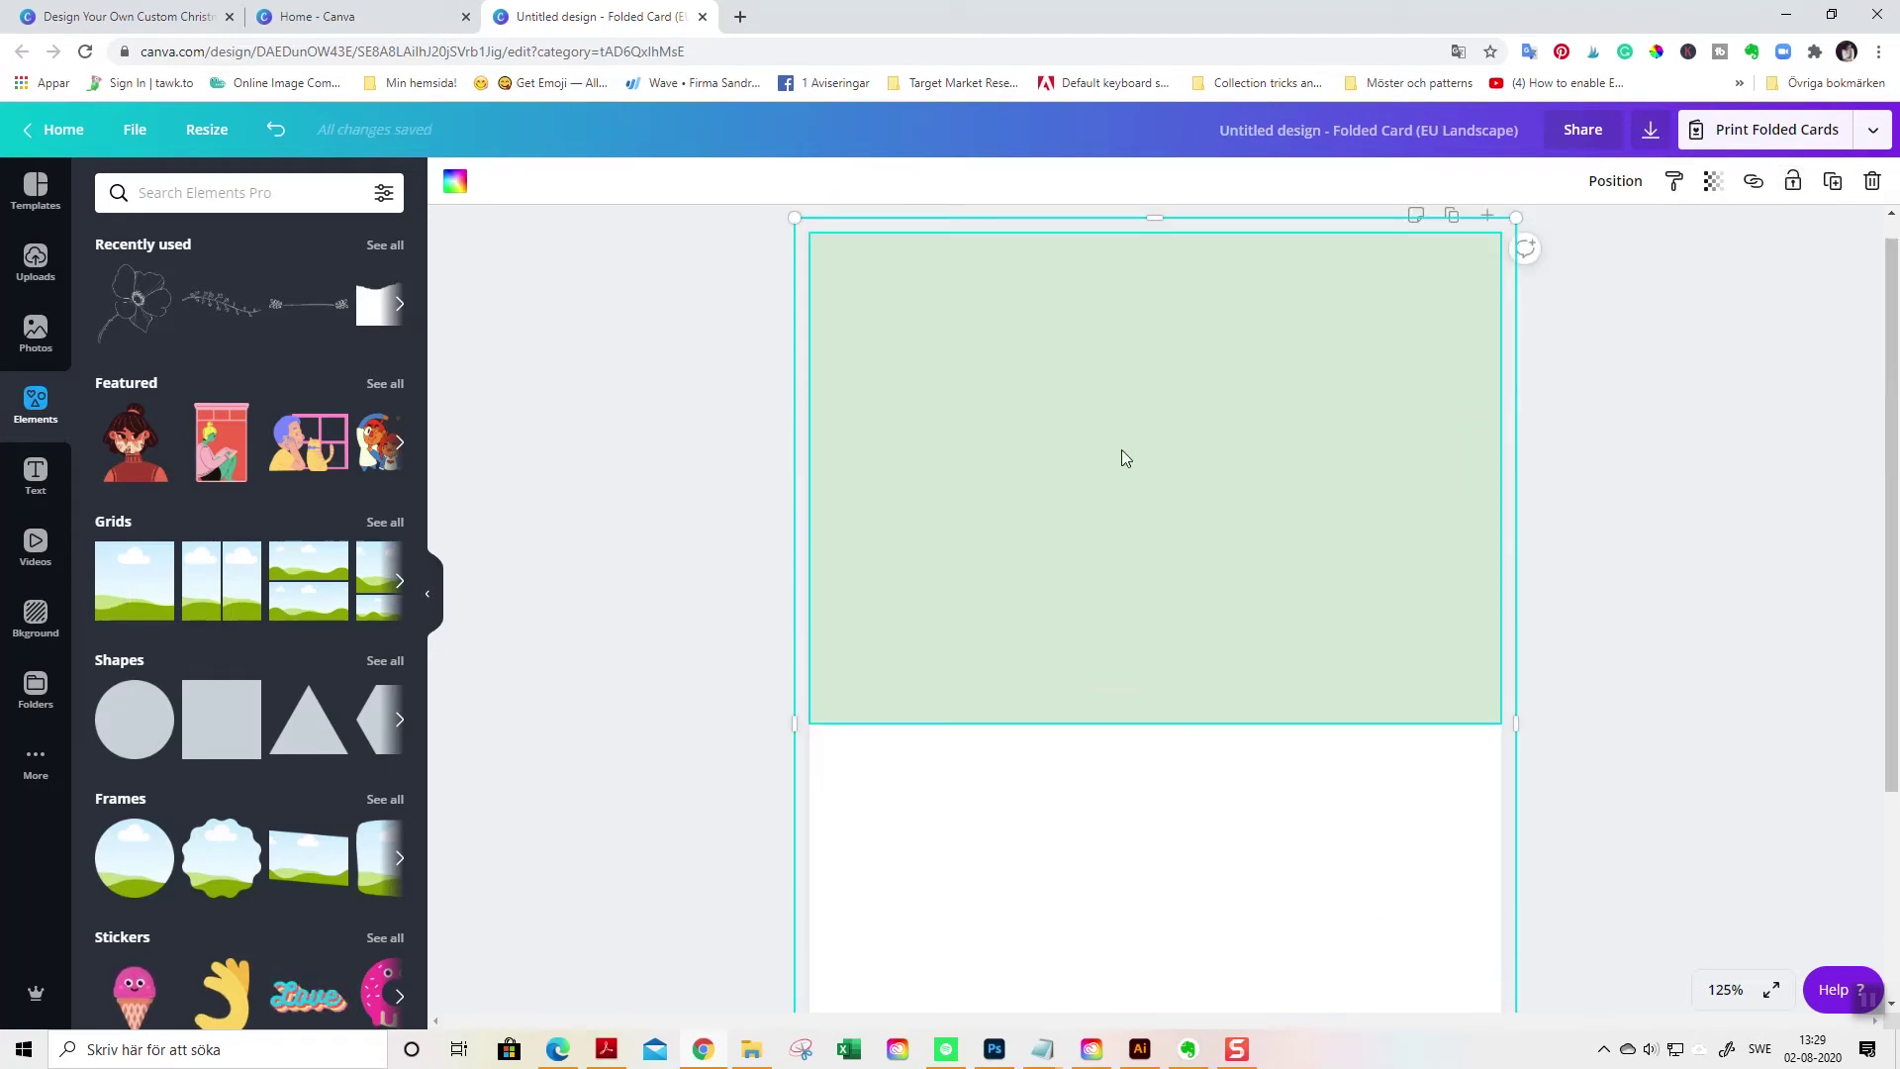
{"action": "left_click_drag", "start_coordinate": [1132, 225], "coordinate": [1175, 742]}
{"action": "scroll", "coordinate": [1191, 686], "scroll_direction": "down", "scroll_amount": 3}
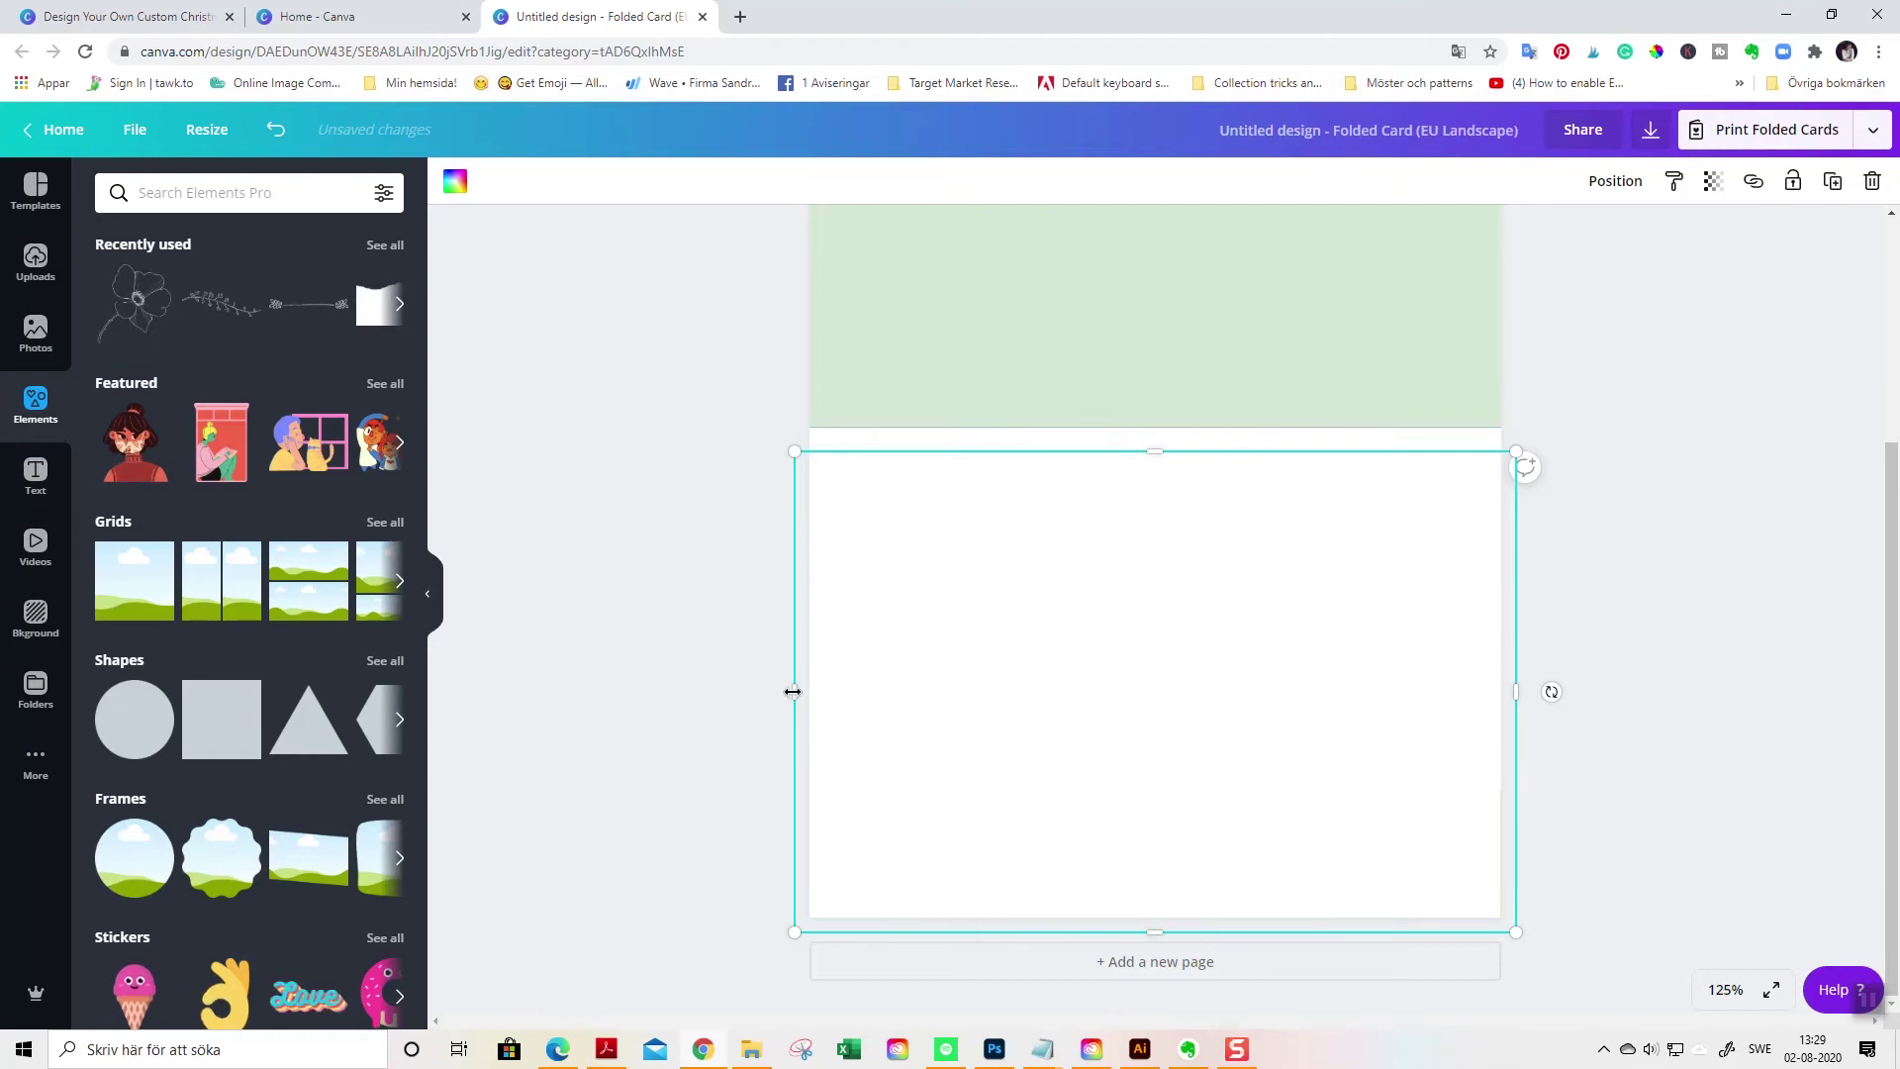
{"action": "left_click_drag", "start_coordinate": [794, 691], "coordinate": [966, 686]}
{"action": "left_click_drag", "start_coordinate": [1515, 677], "coordinate": [1380, 657]}
{"action": "left_click_drag", "start_coordinate": [1150, 928], "coordinate": [1160, 878]}
{"action": "mouse_move", "coordinate": [1173, 789]}
{"action": "left_mouse_down"}
{"action": "mouse_move", "coordinate": [1187, 776]}
{"action": "mouse_move", "coordinate": [1188, 793]}
{"action": "left_mouse_up"}
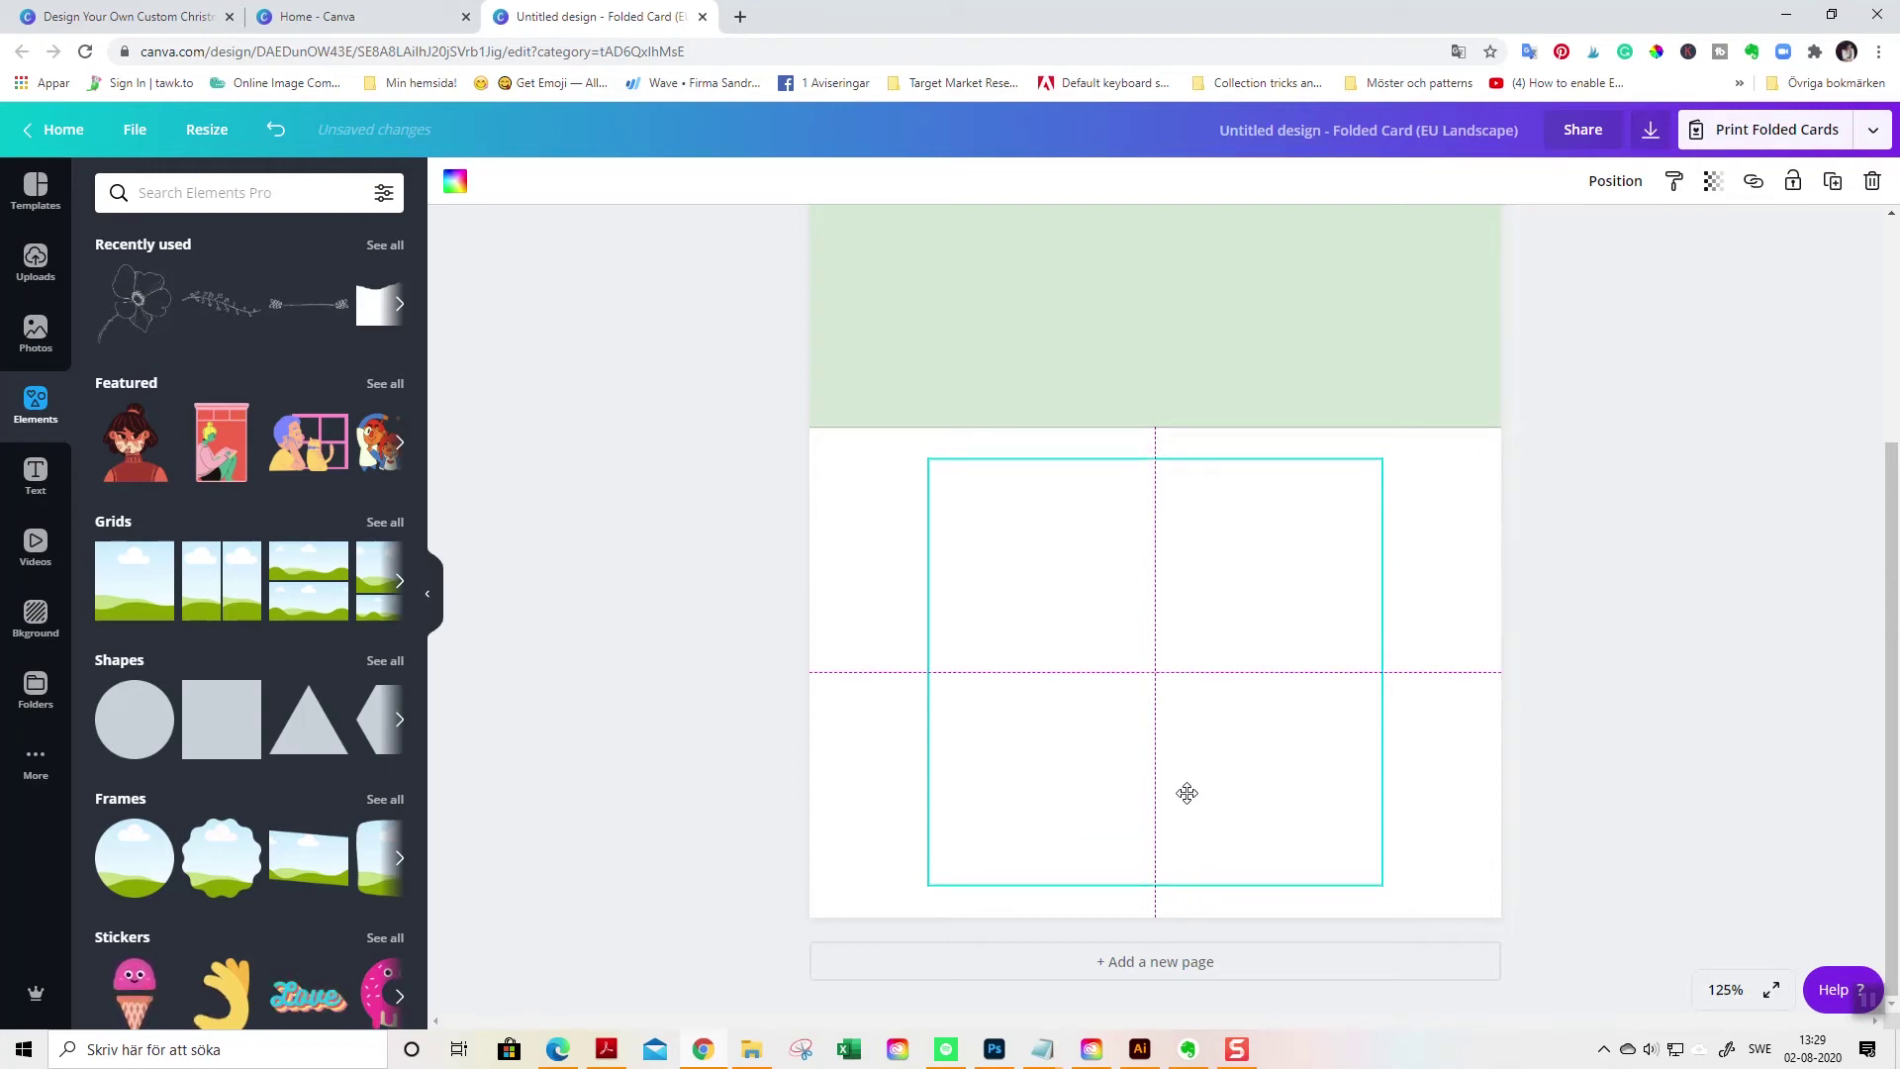
{"action": "left_click_drag", "start_coordinate": [1187, 793], "coordinate": [1187, 792]}
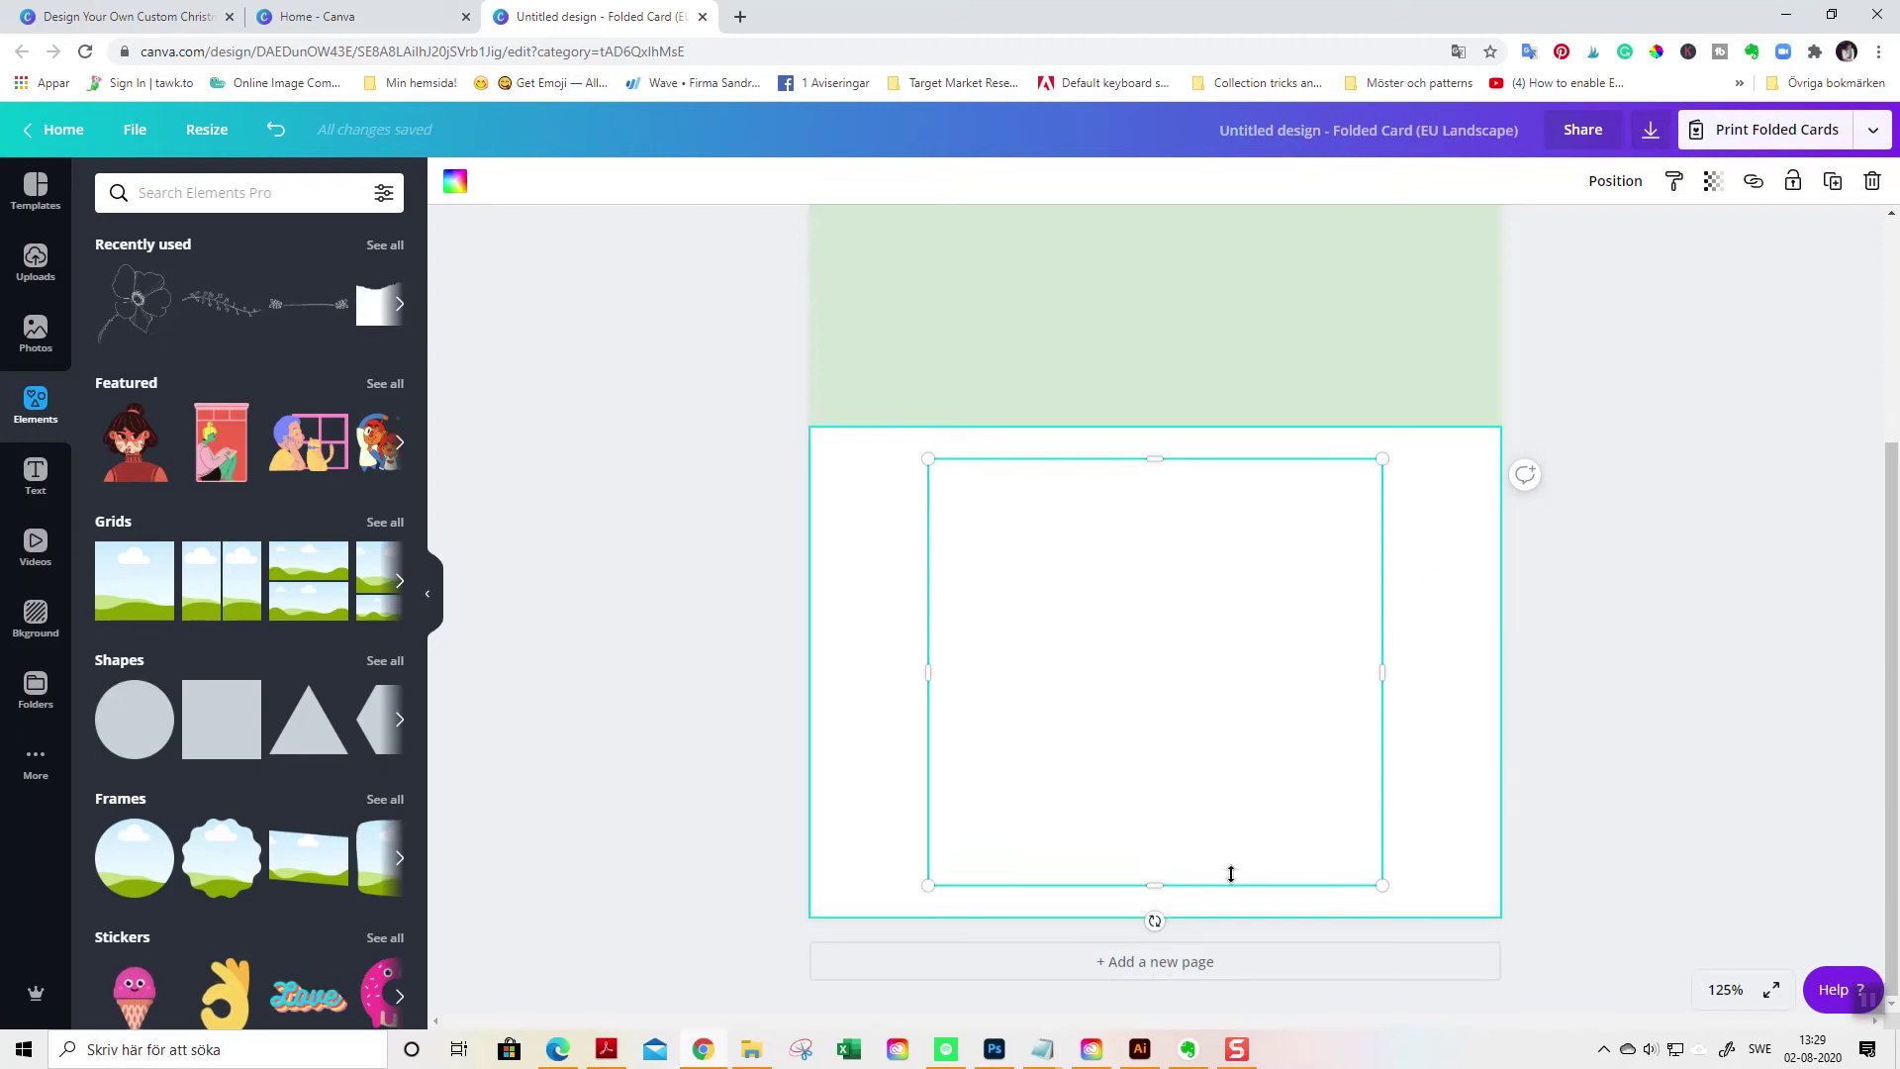
{"action": "left_click_drag", "start_coordinate": [1234, 763], "coordinate": [1243, 768]}
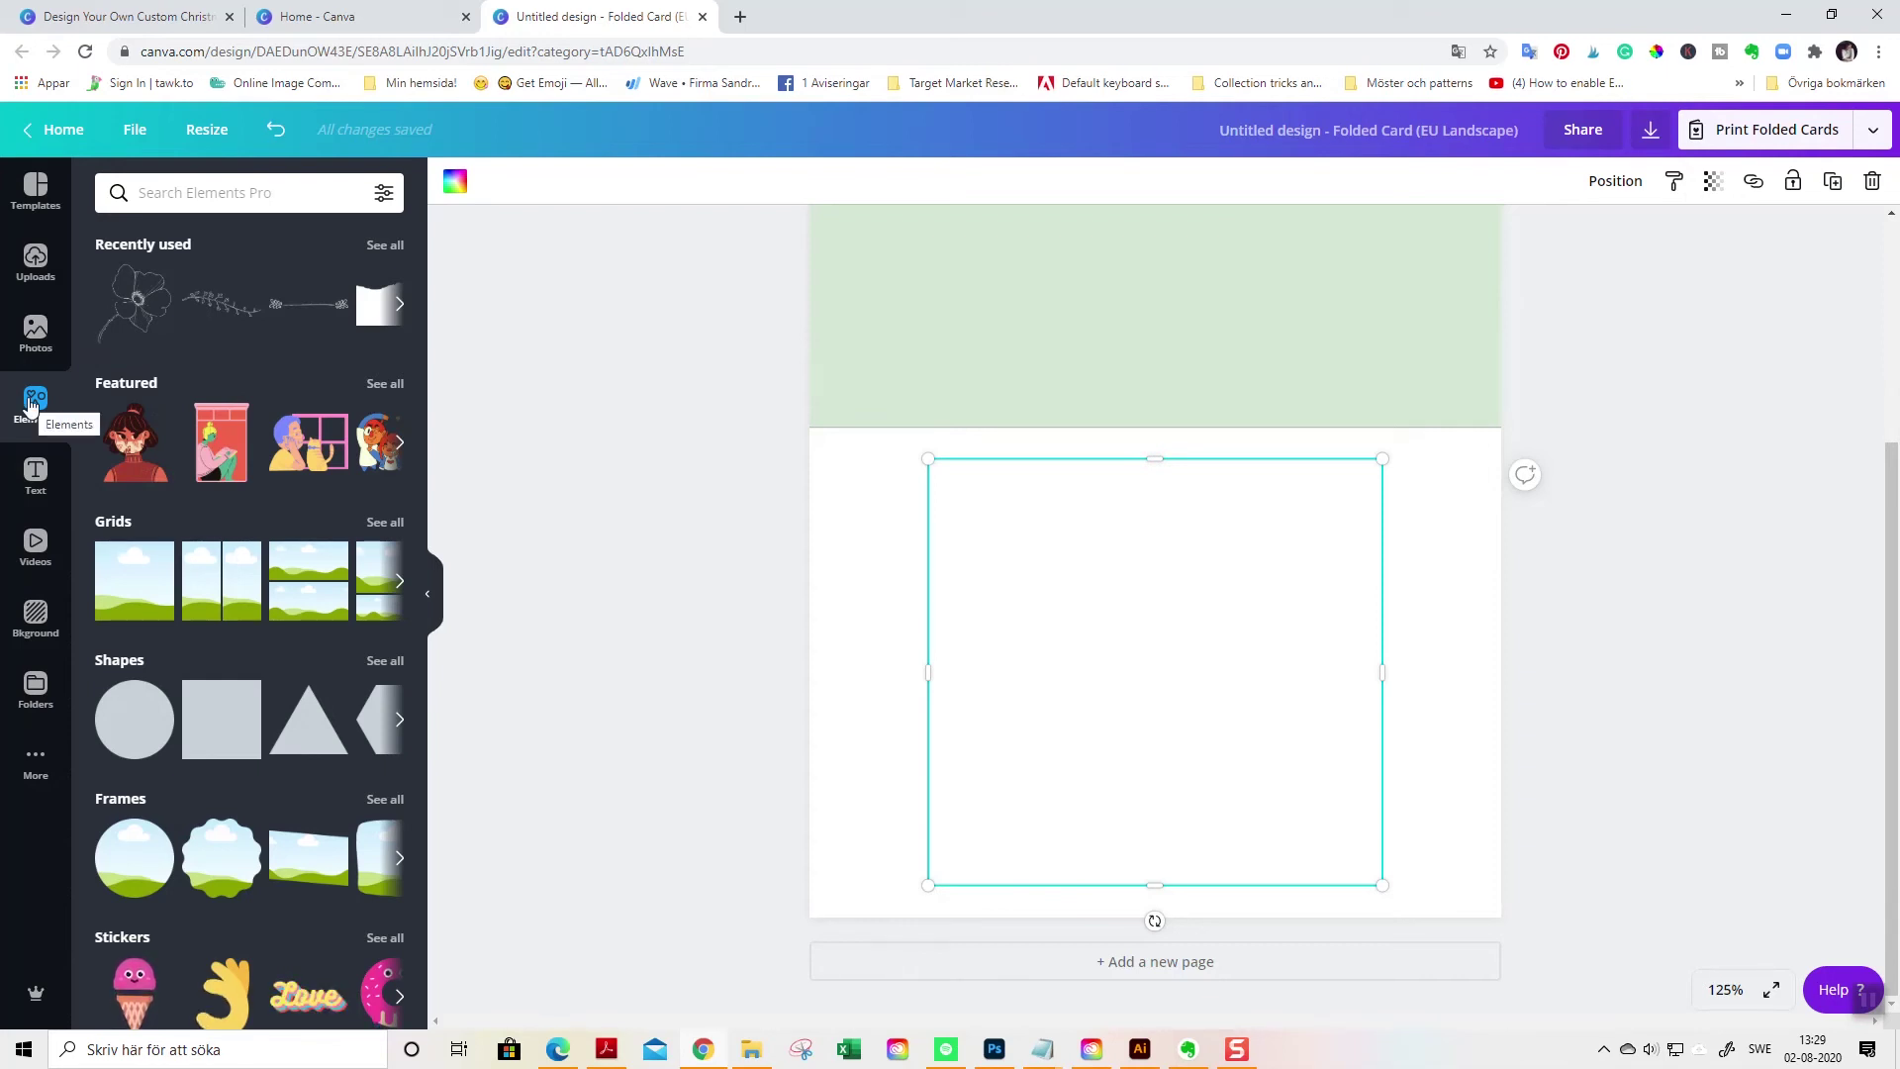
Drag the uploaded wreath image from Uploads into the empty frame.
{"action": "left_click", "coordinate": [33, 333]}
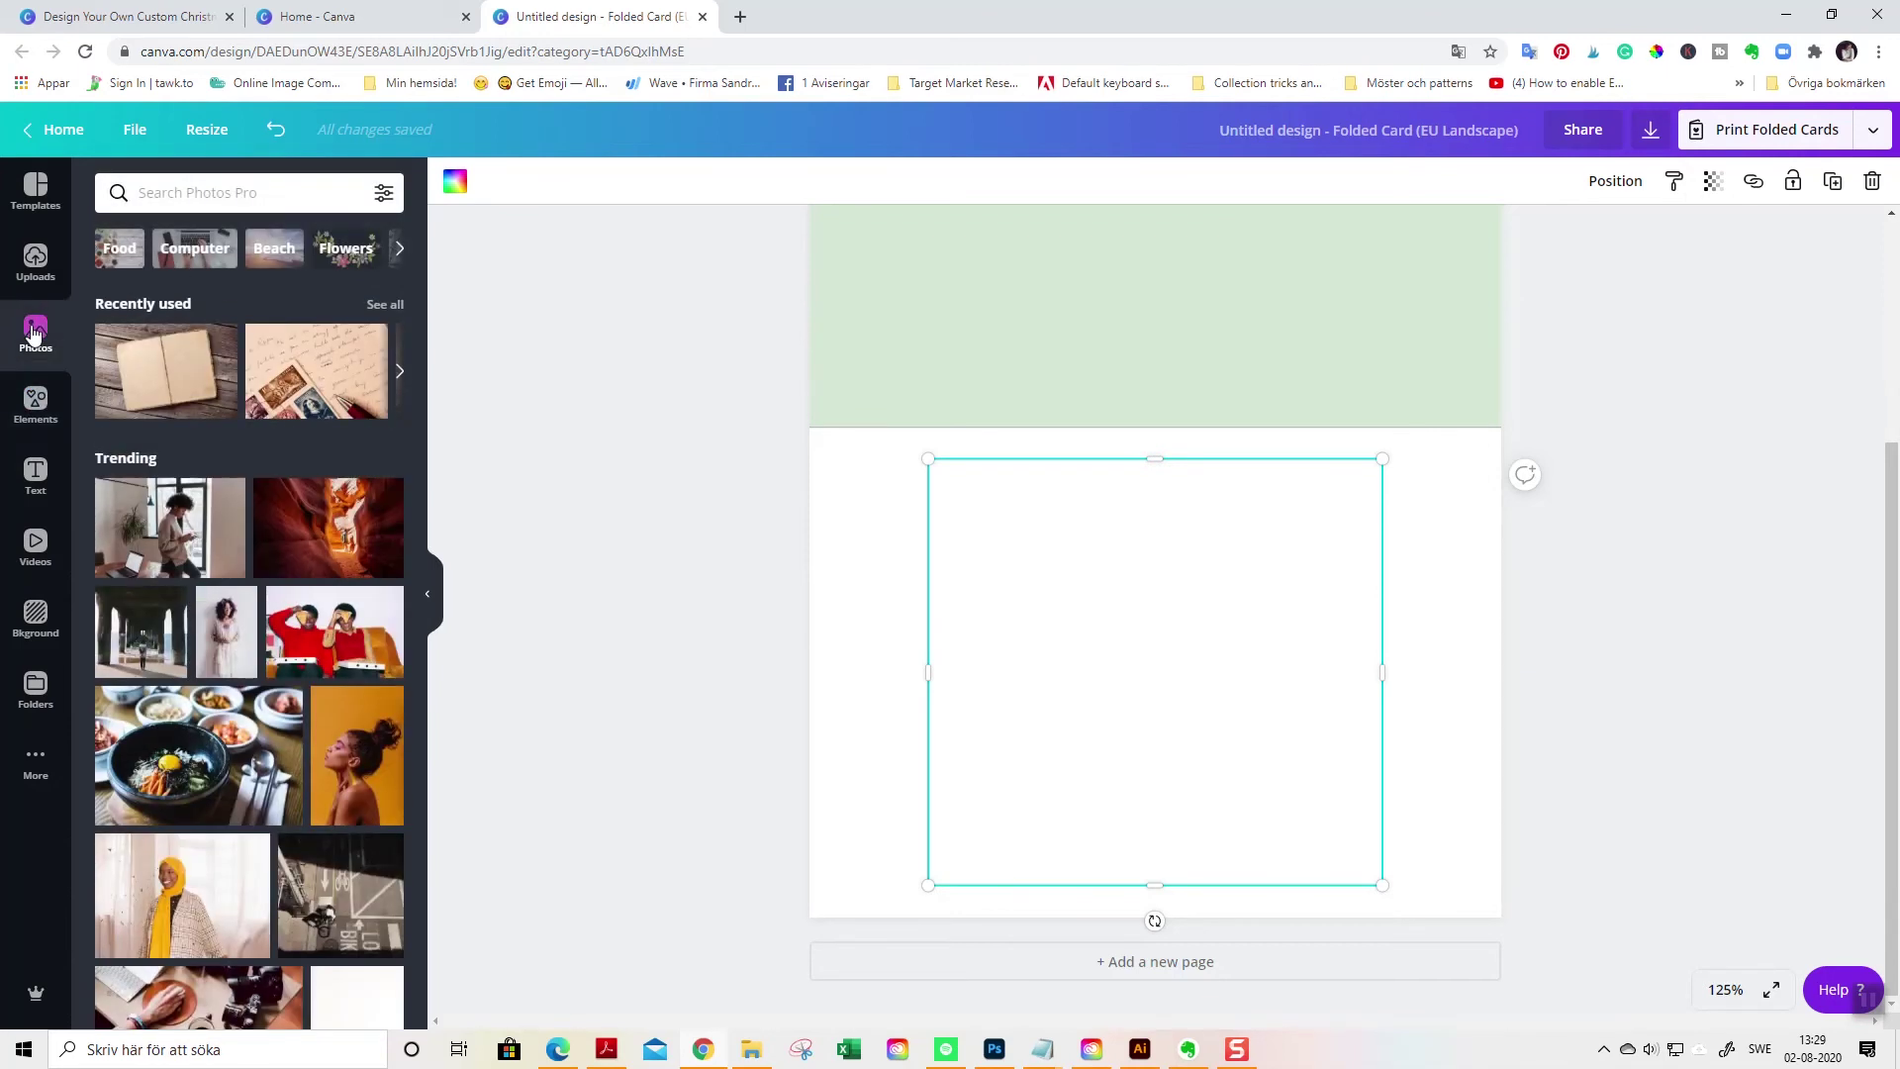
{"action": "left_click", "coordinate": [35, 257]}
{"action": "left_click_drag", "start_coordinate": [173, 351], "coordinate": [990, 535]}
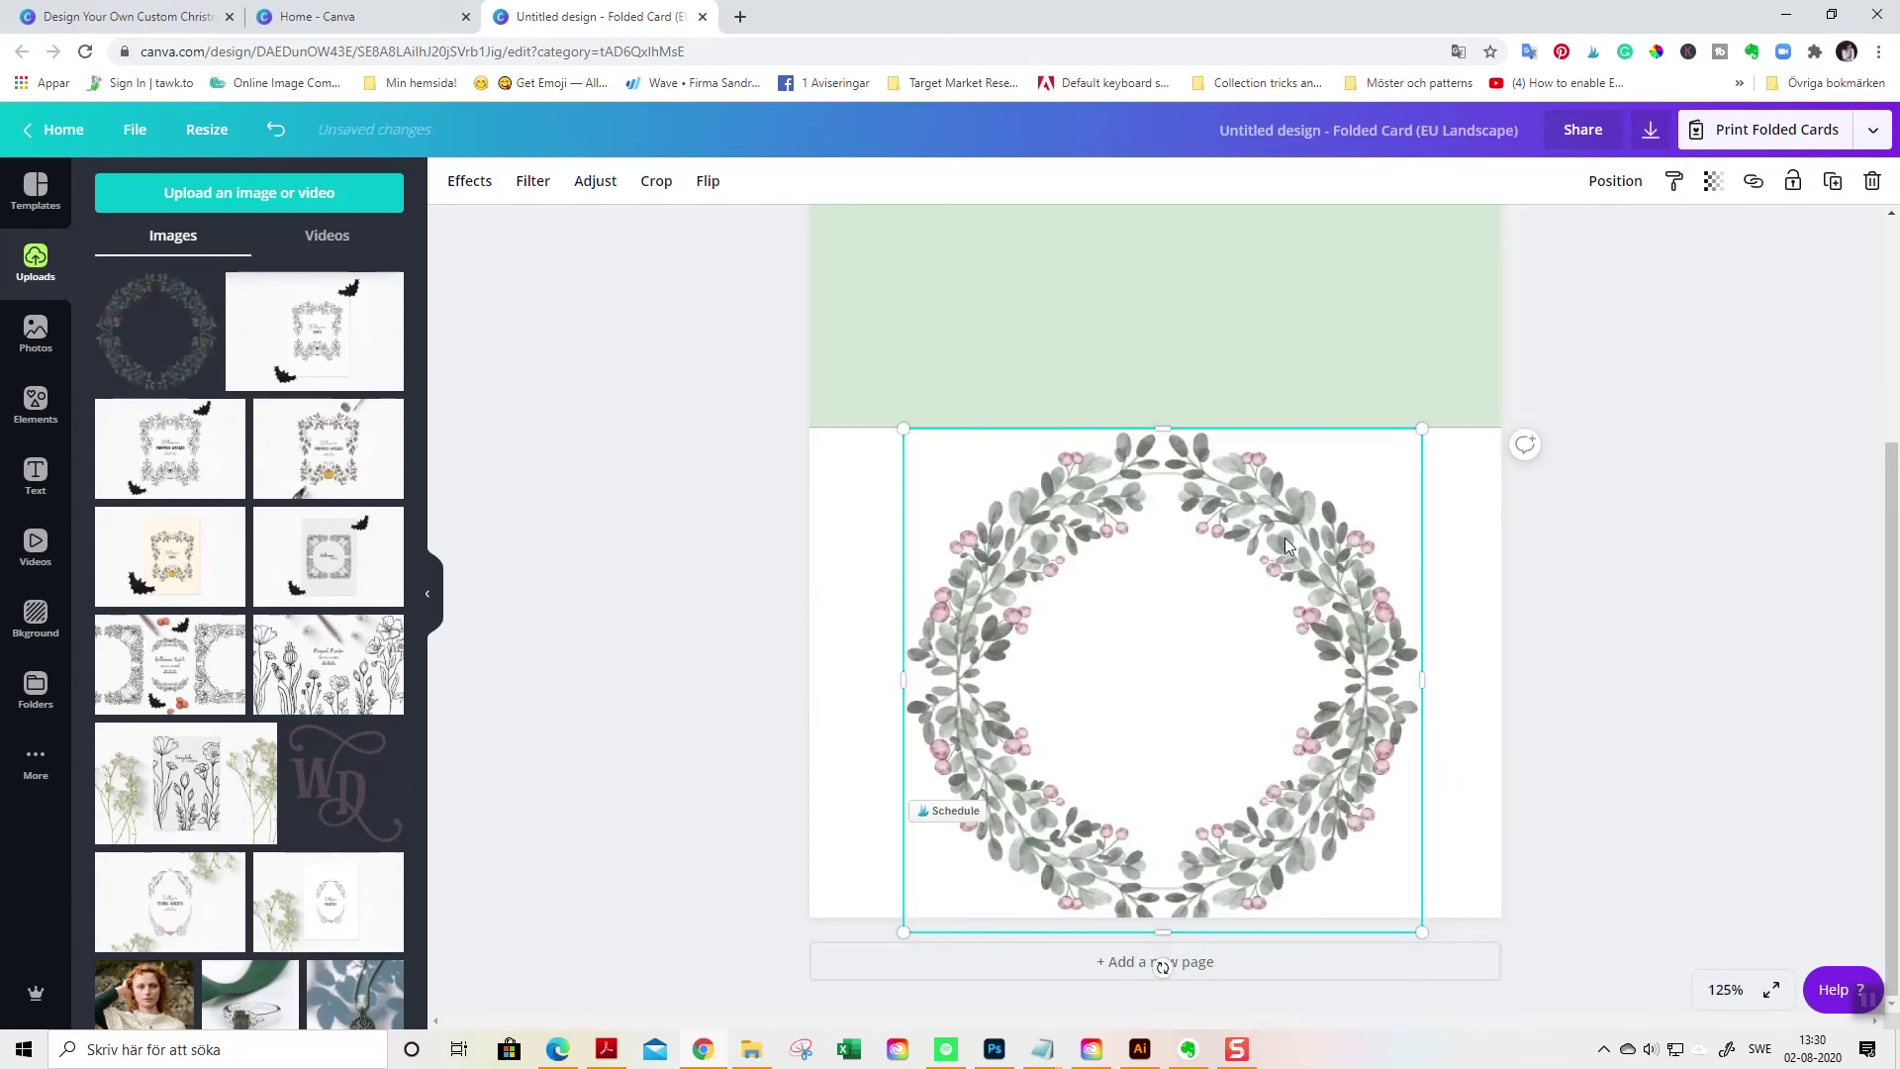
Delete the wreath, unlock the white background element and send it to the back.
{"action": "key", "text": "Delete"}
{"action": "left_click", "coordinate": [1154, 663]}
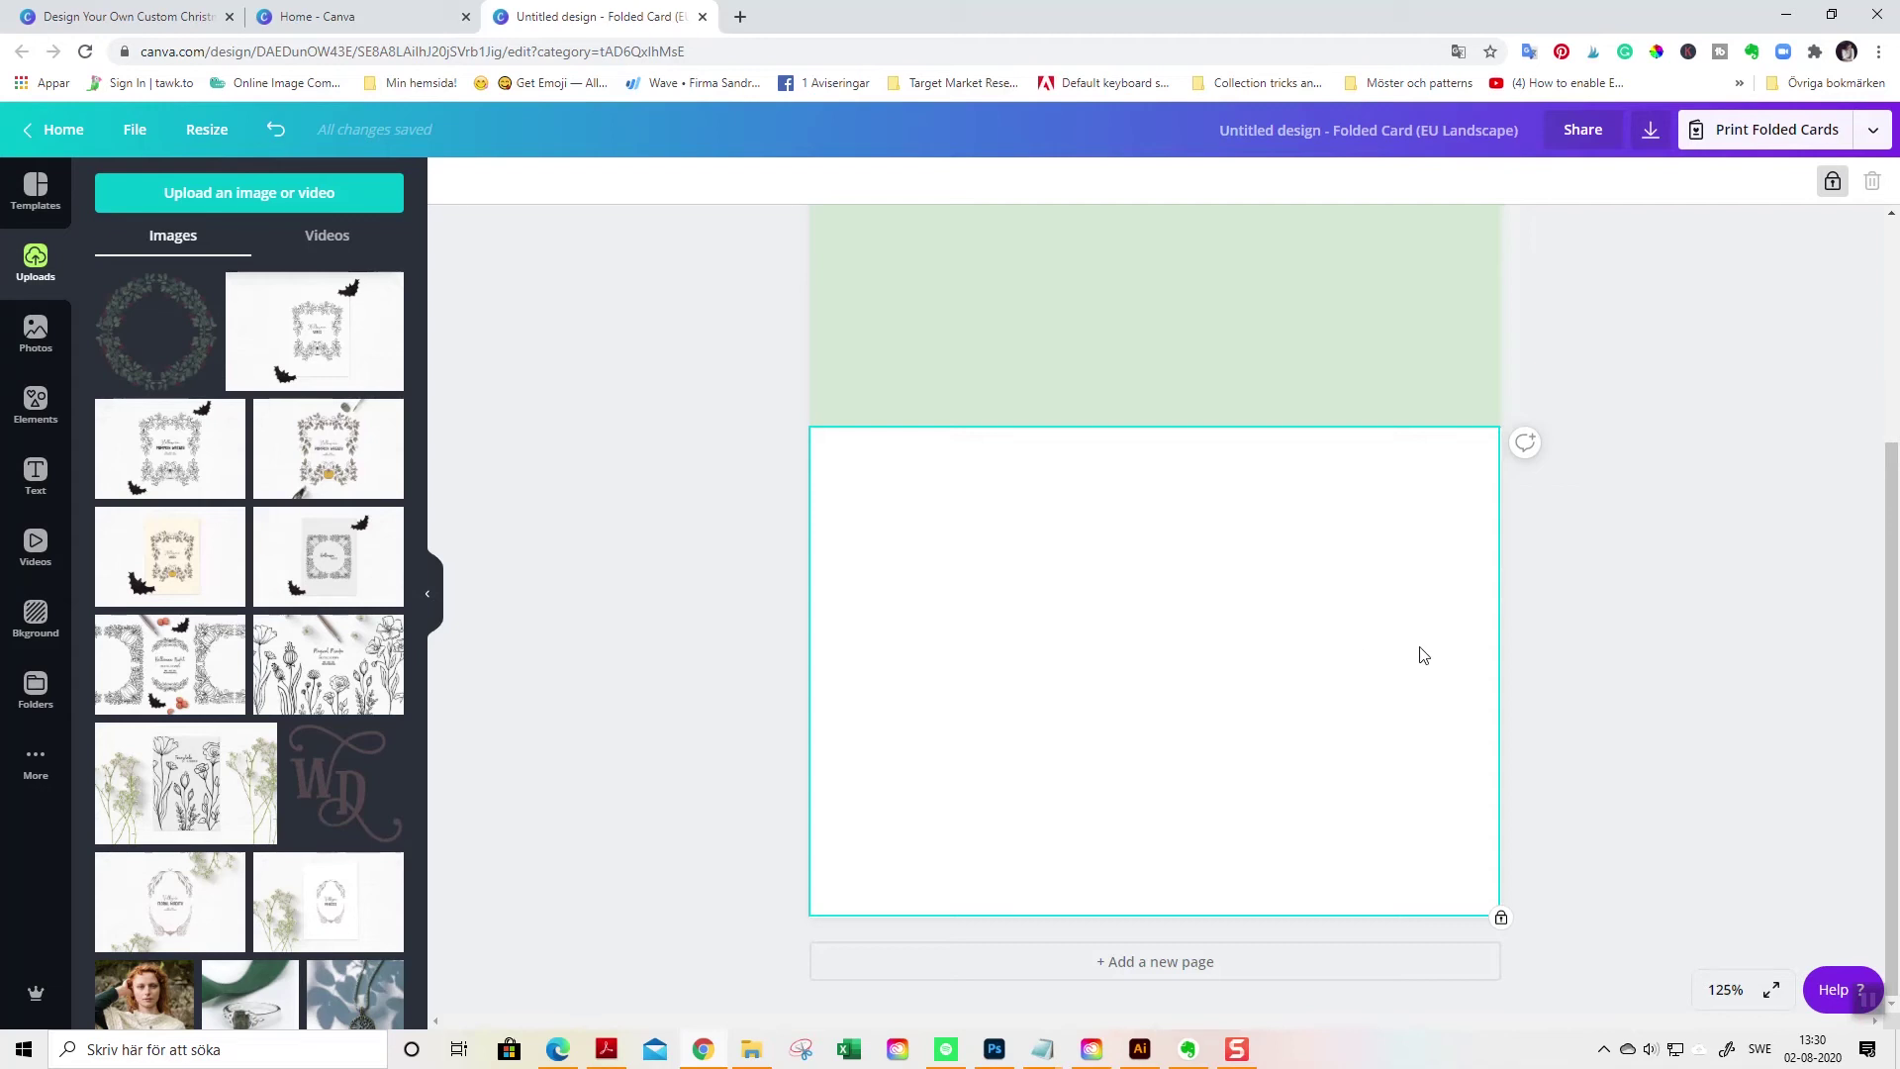
{"action": "left_click", "coordinate": [1831, 185]}
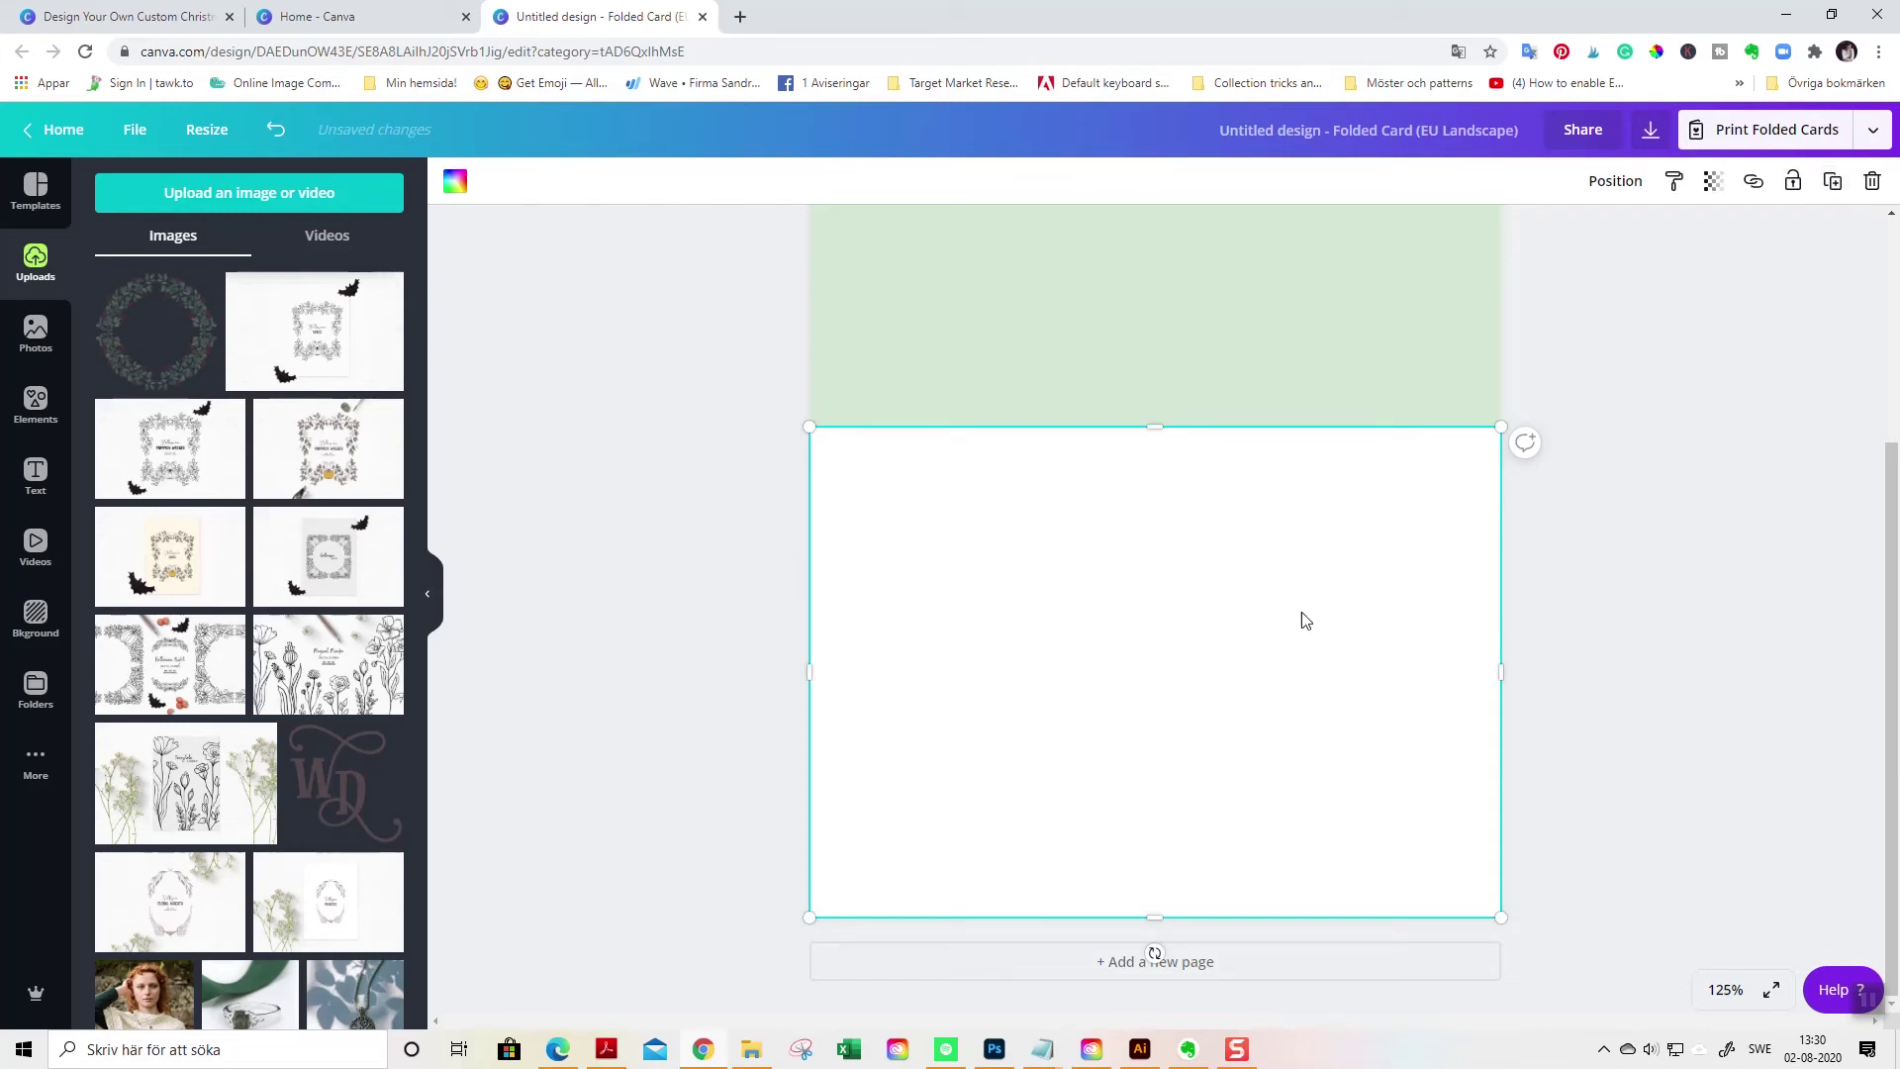
{"action": "right_click", "coordinate": [1395, 594]}
{"action": "right_click", "coordinate": [1200, 669]}
{"action": "left_click", "coordinate": [1331, 823]}
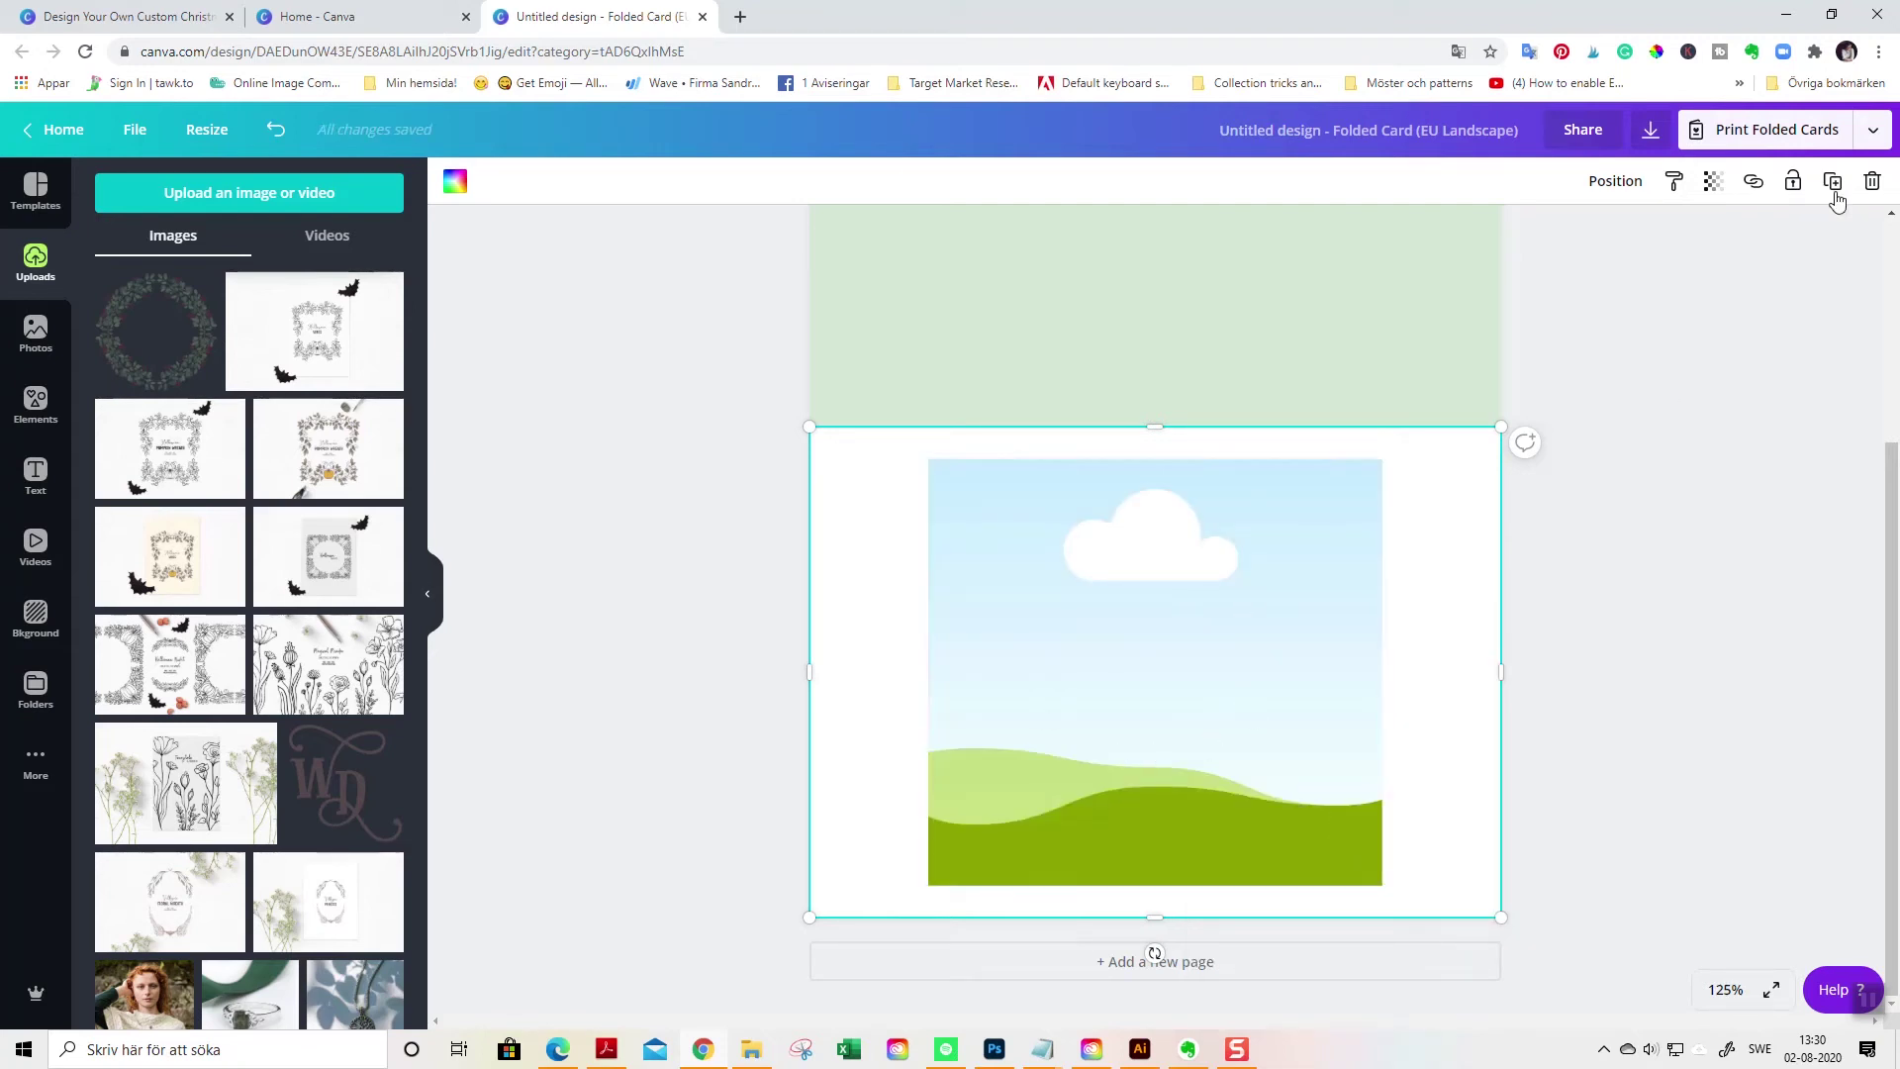
Relock the white background and drop the uploaded wreath into the square frame.
{"action": "left_click", "coordinate": [1792, 182]}
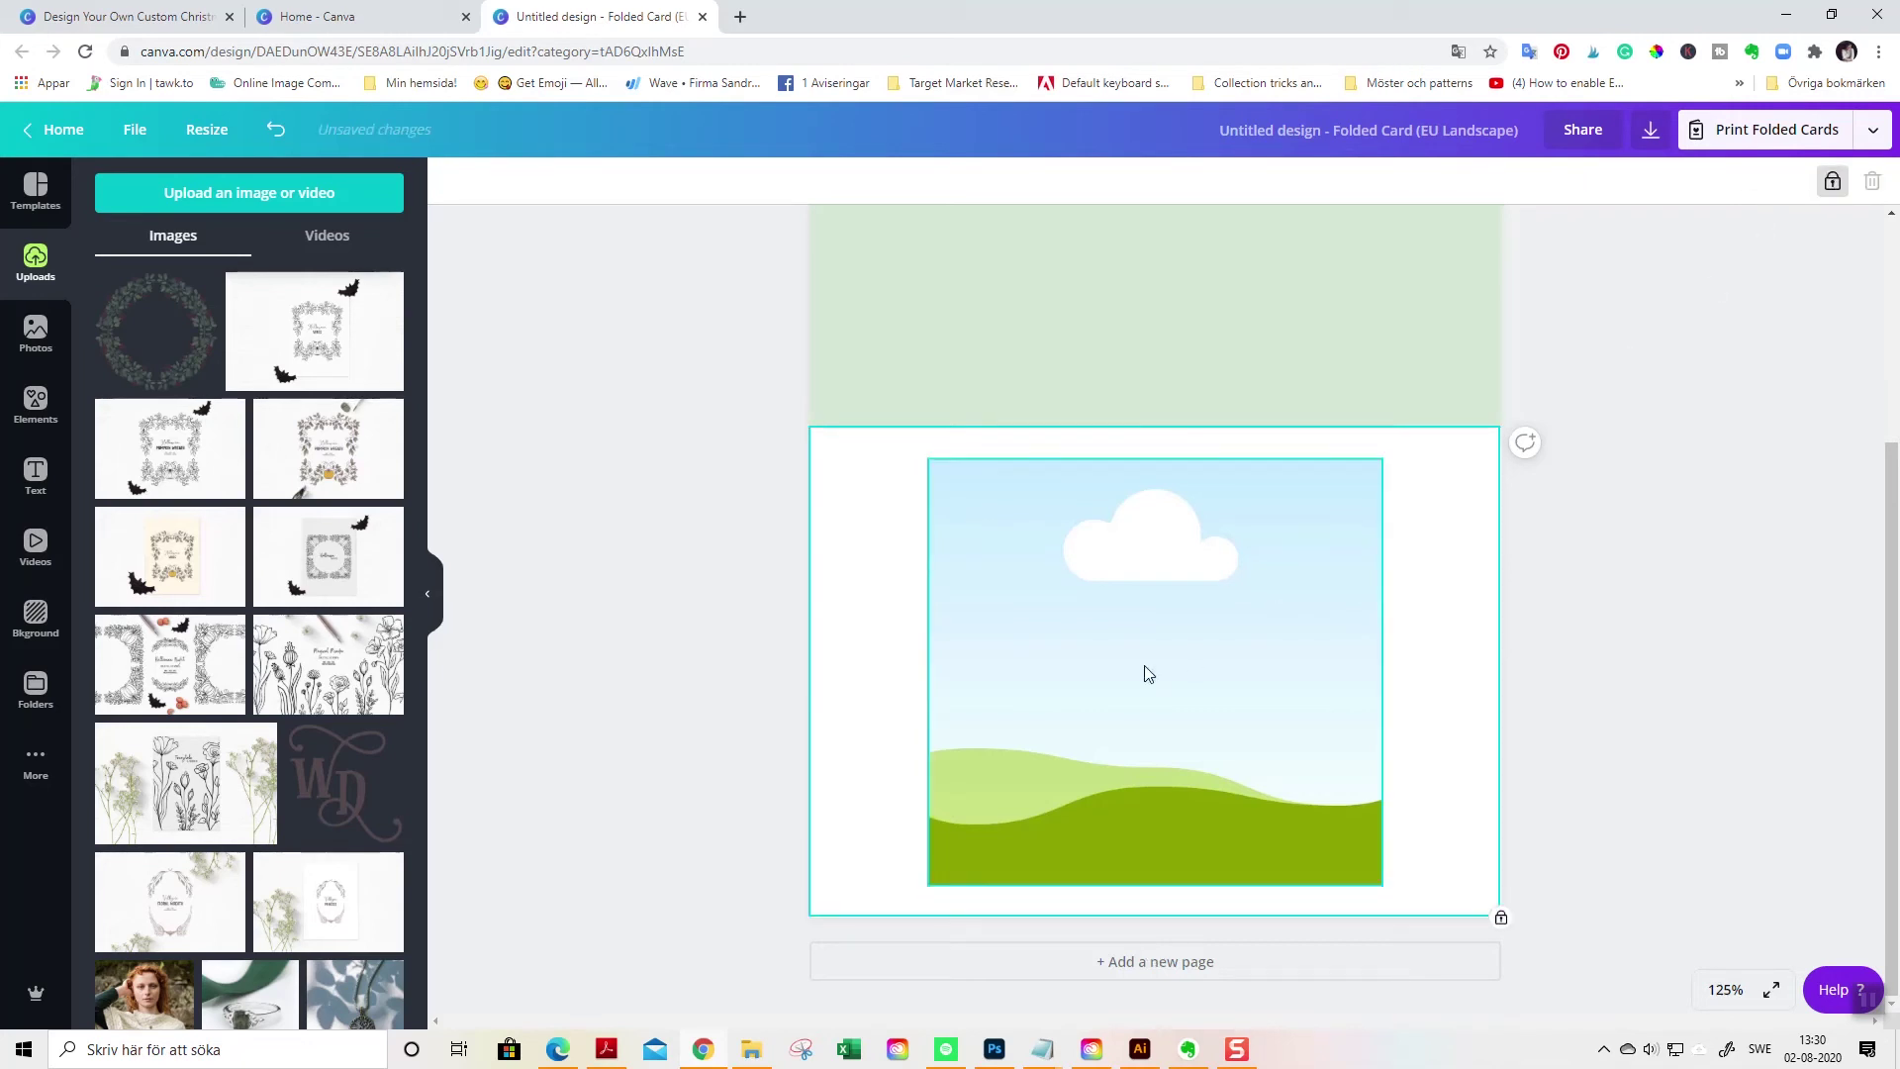
{"action": "left_click_drag", "start_coordinate": [161, 381], "coordinate": [960, 626]}
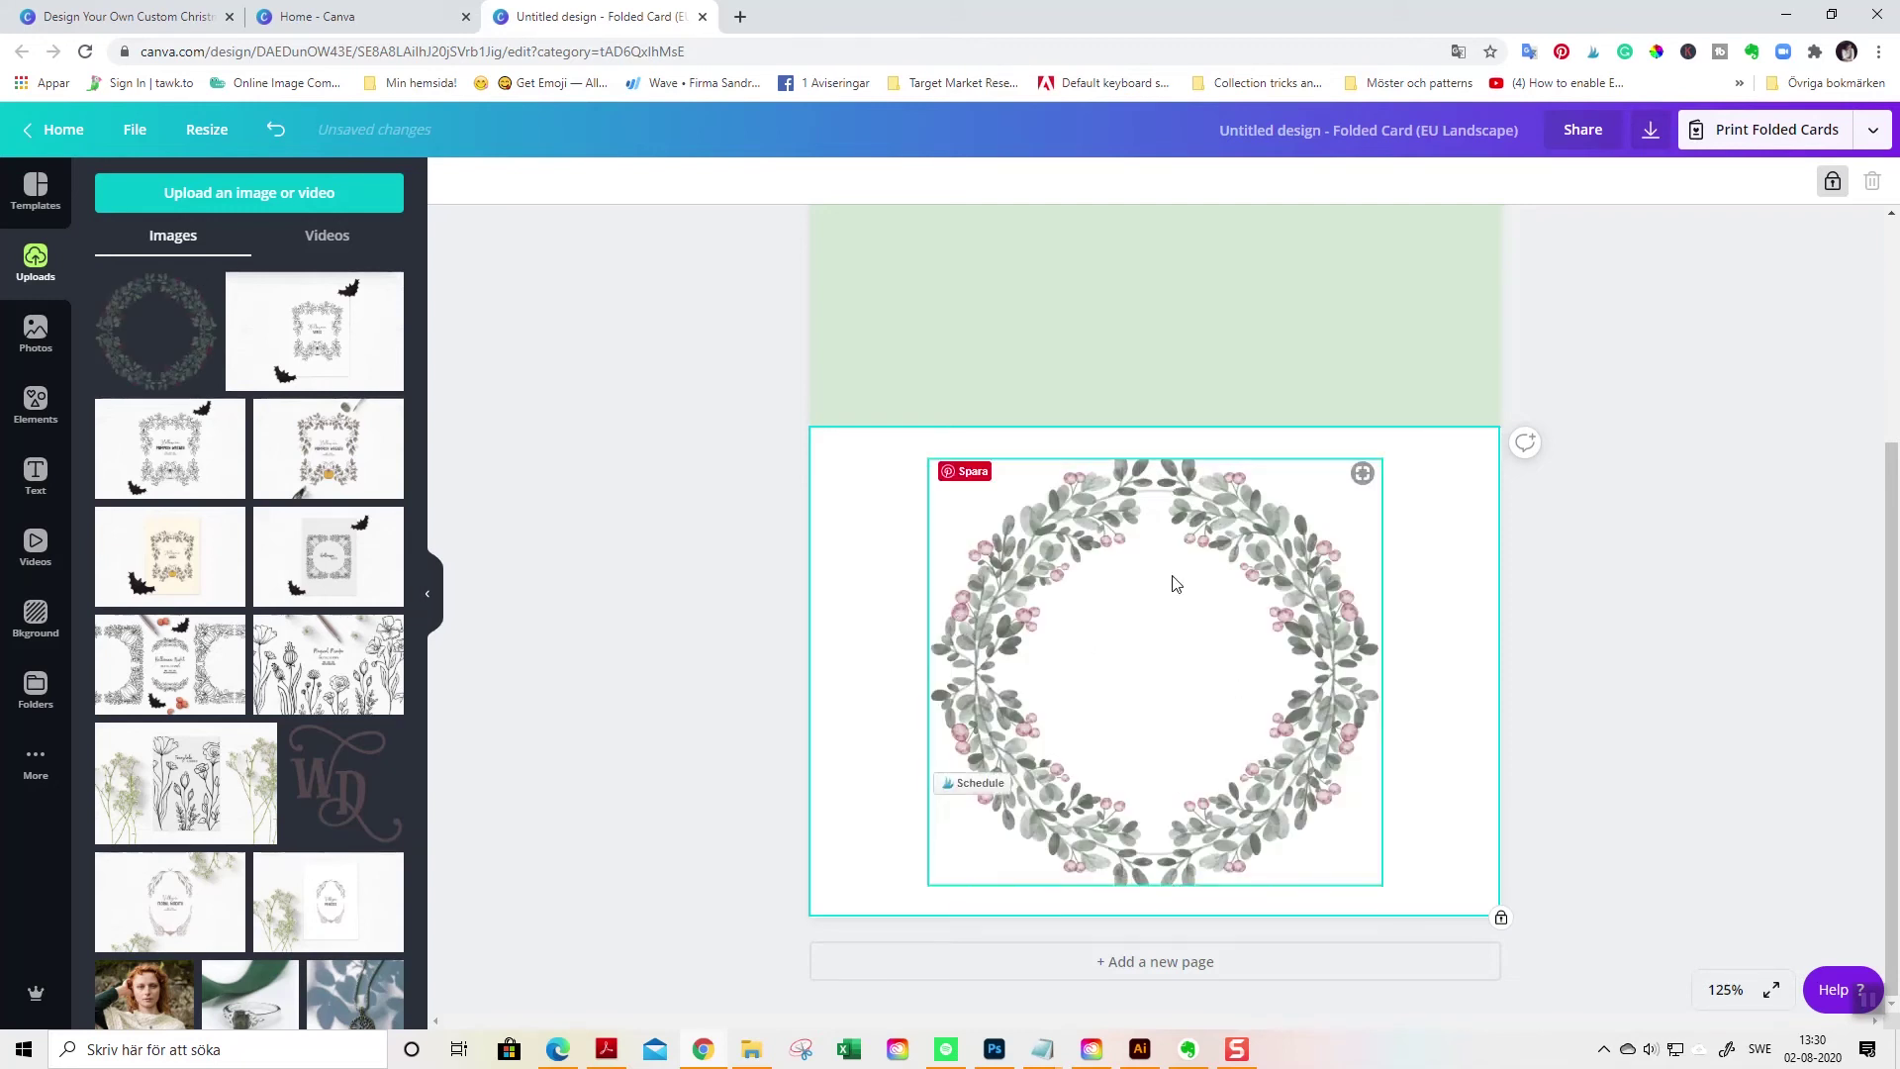
{"action": "left_click", "coordinate": [1151, 645]}
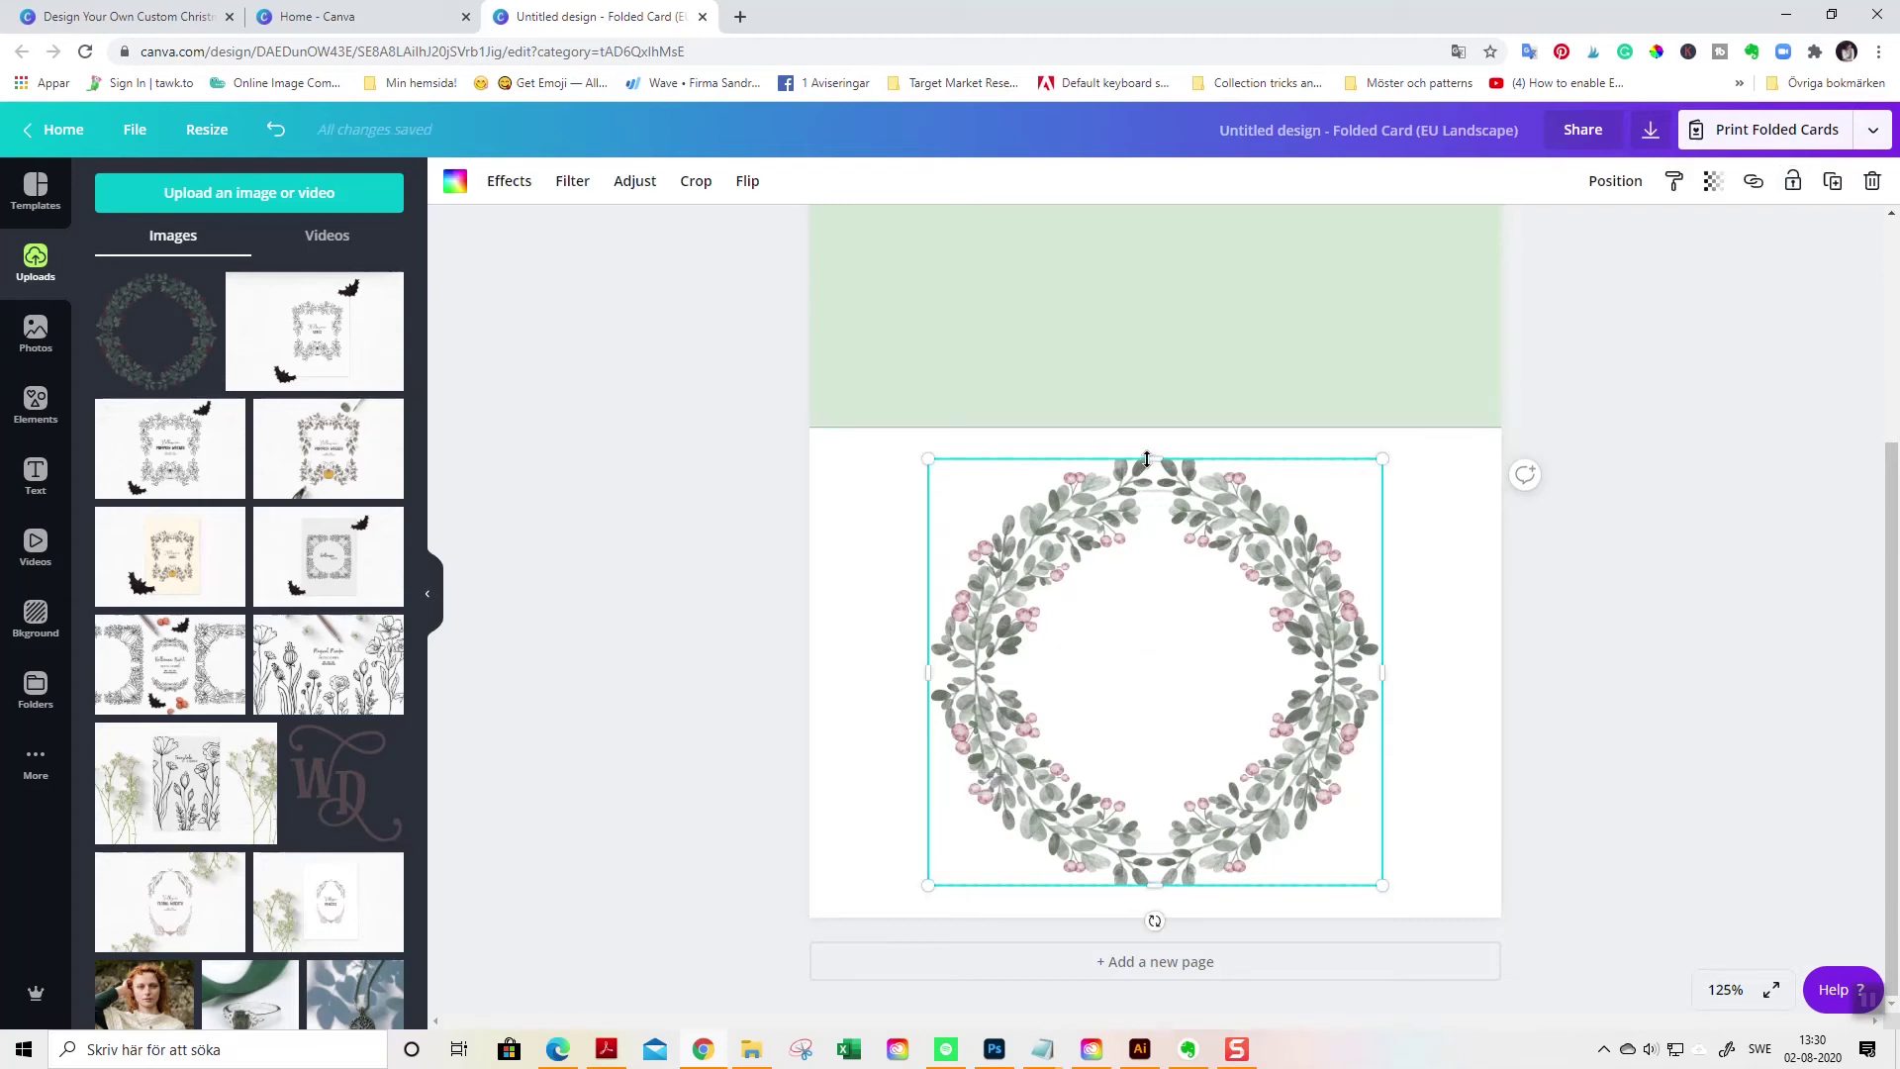
Resize the wreath to fill the frame, centre it on the front panel, and lock it.
{"action": "left_click_drag", "start_coordinate": [1151, 452], "coordinate": [1151, 434]}
{"action": "left_click_drag", "start_coordinate": [930, 661], "coordinate": [927, 656]}
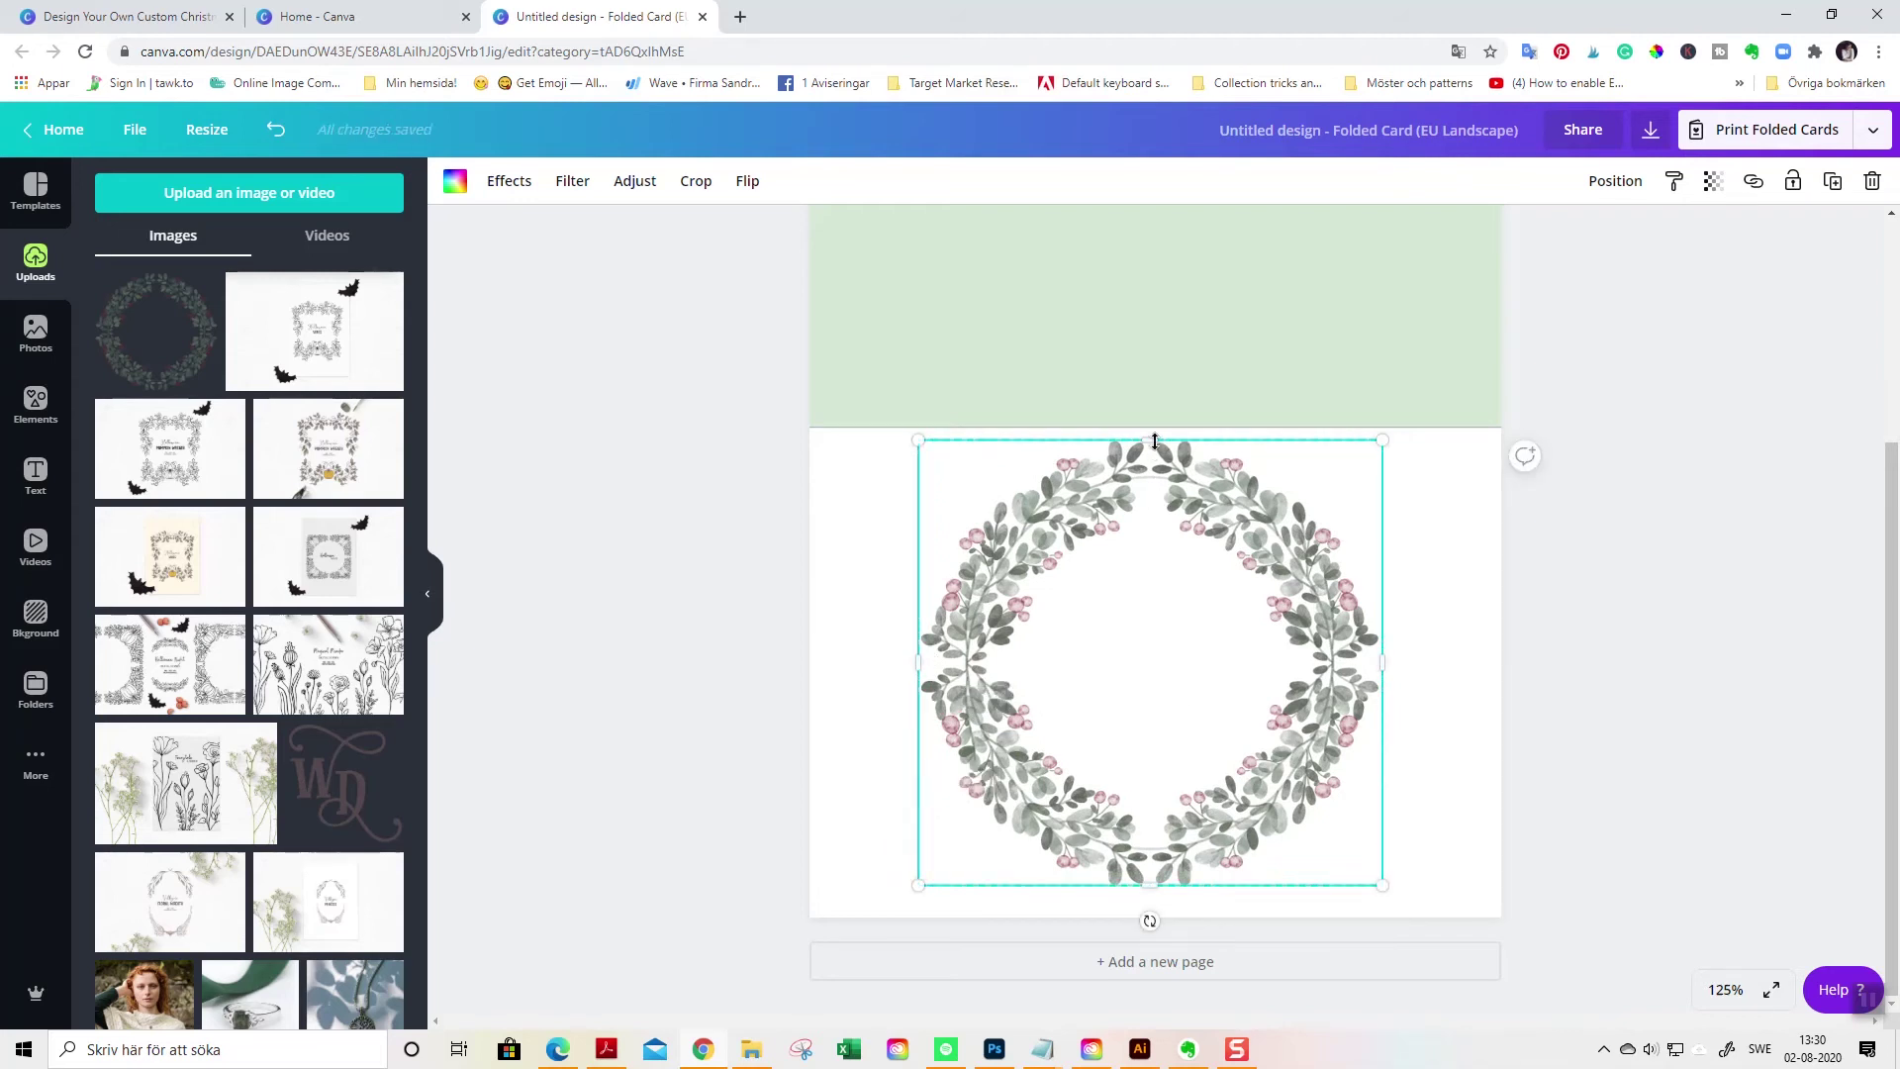
{"action": "left_click_drag", "start_coordinate": [1151, 440], "coordinate": [1155, 434]}
{"action": "left_click_drag", "start_coordinate": [1148, 886], "coordinate": [1353, 867]}
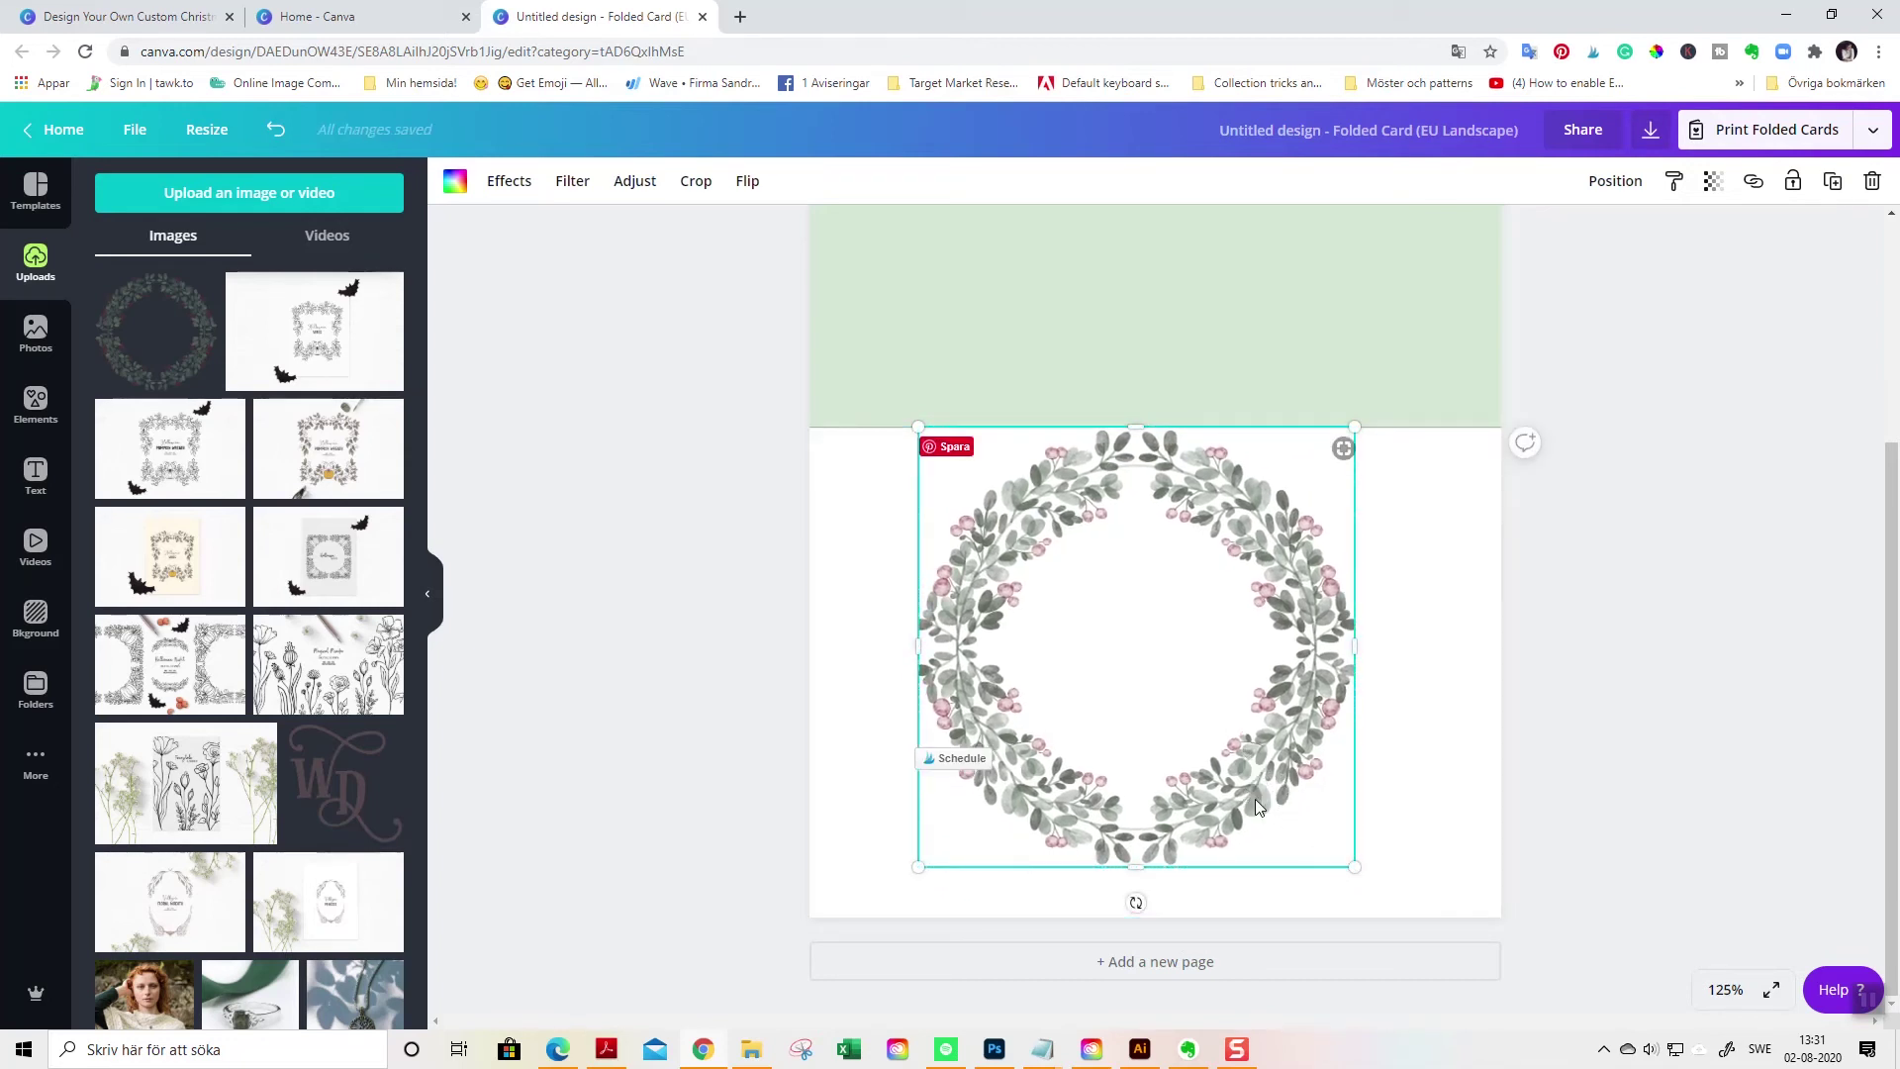
{"action": "left_click_drag", "start_coordinate": [1255, 798], "coordinate": [1268, 823]}
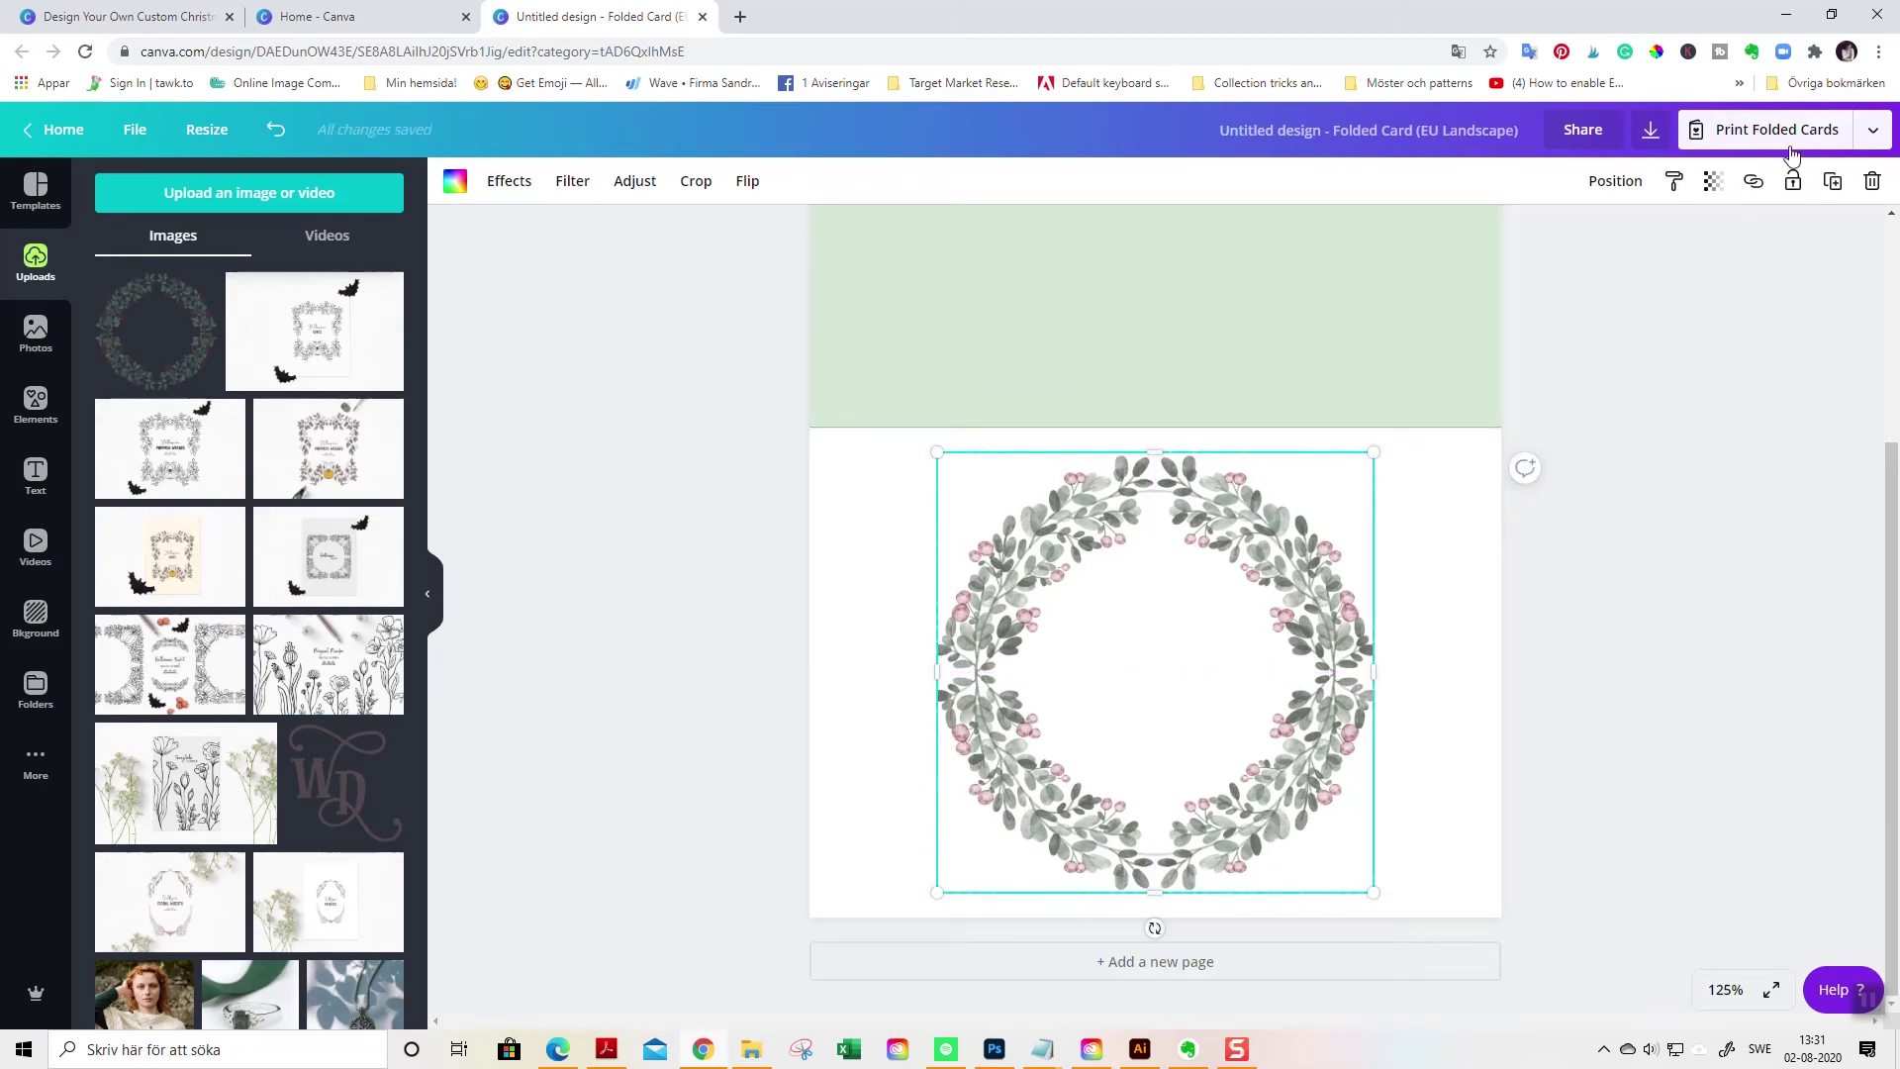
{"action": "left_click", "coordinate": [1792, 188]}
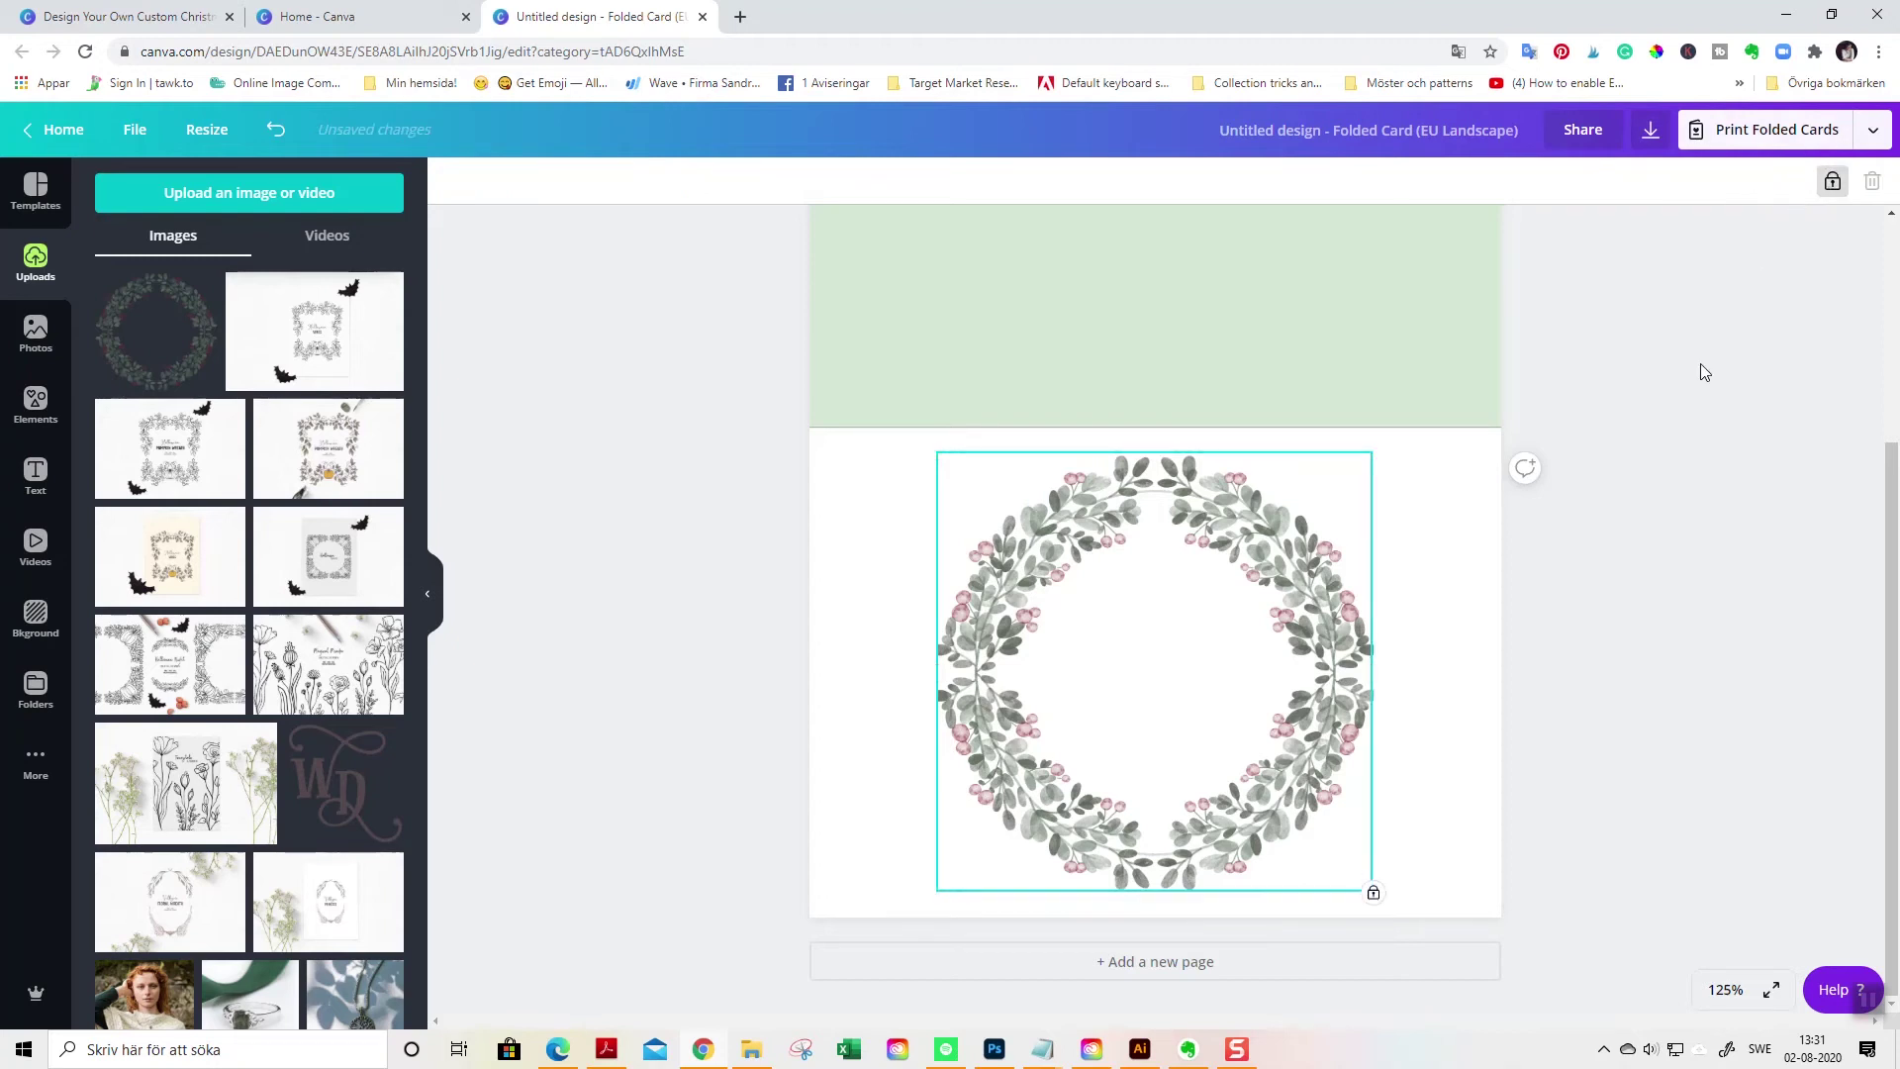
{"action": "left_click", "coordinate": [673, 655]}
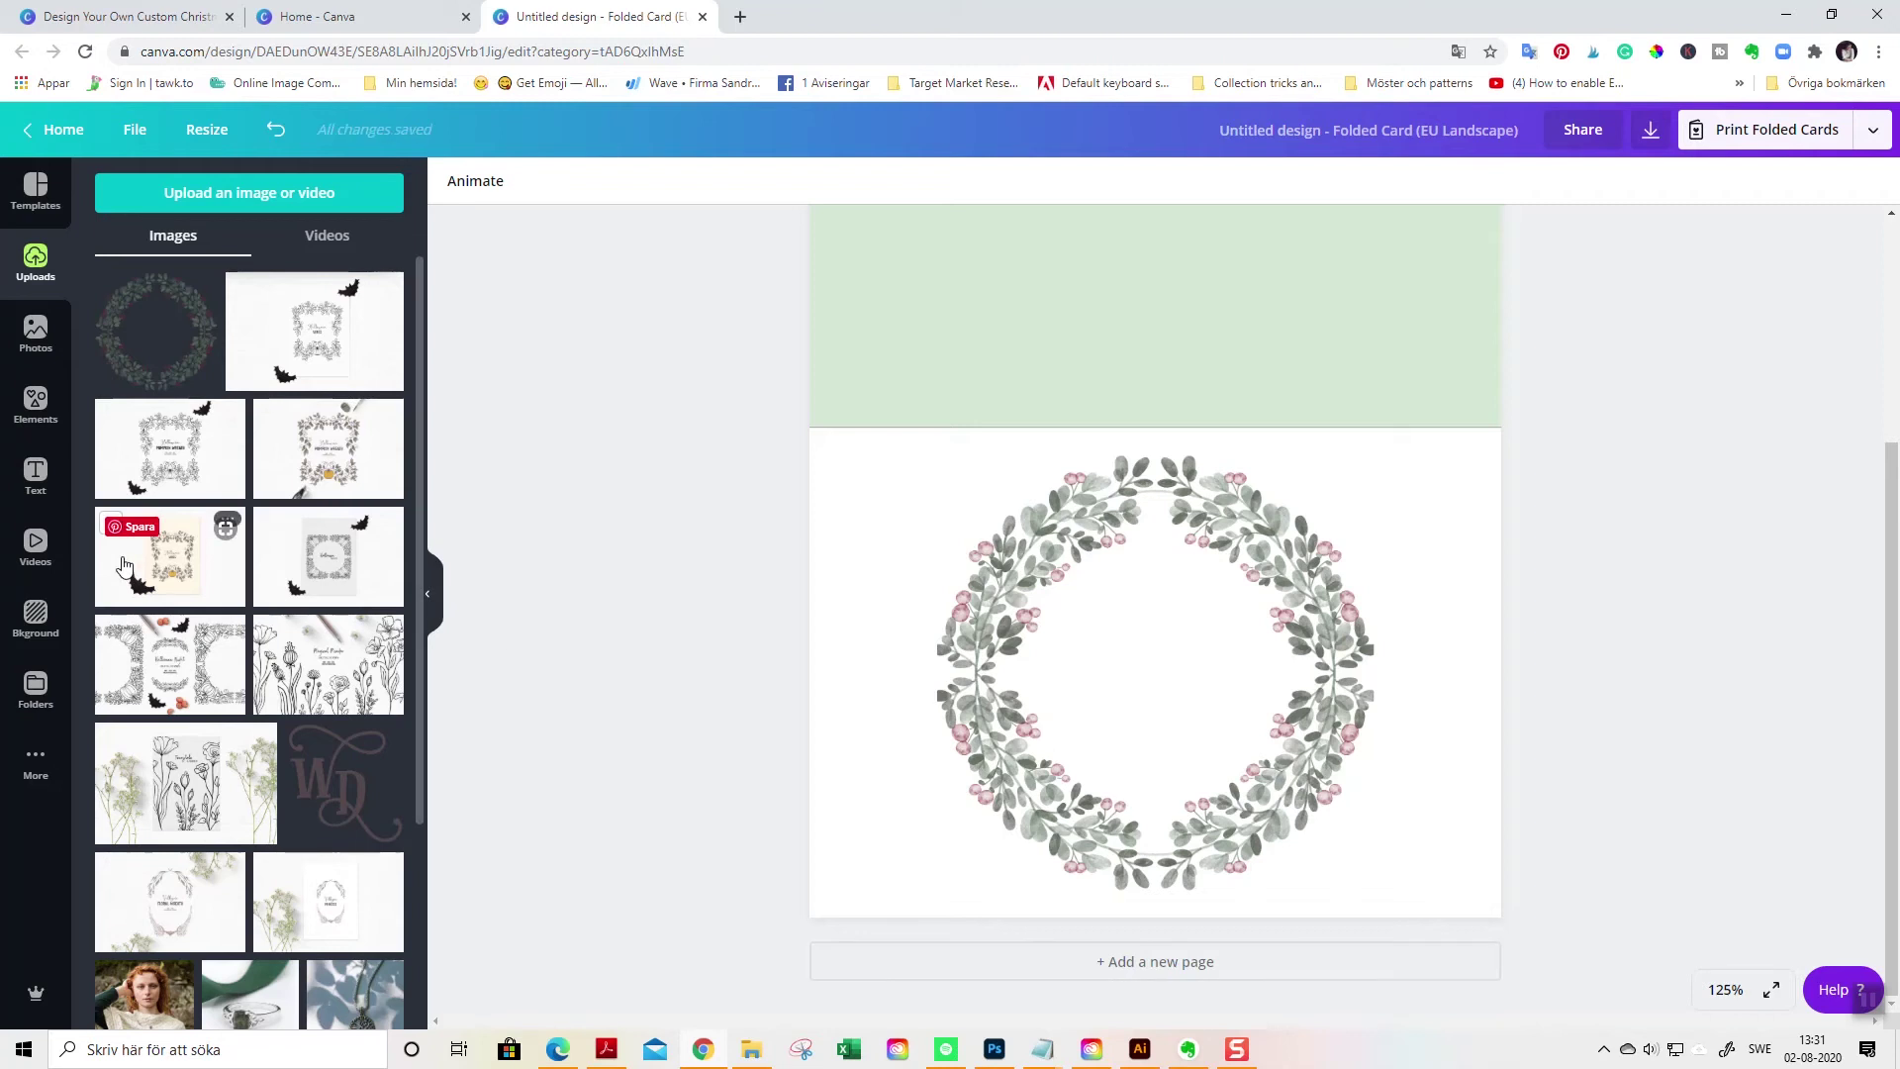
Add the recently used 'Merry Christmas!' text group, shrinking and centring it inside the wreath.
{"action": "left_click", "coordinate": [38, 473]}
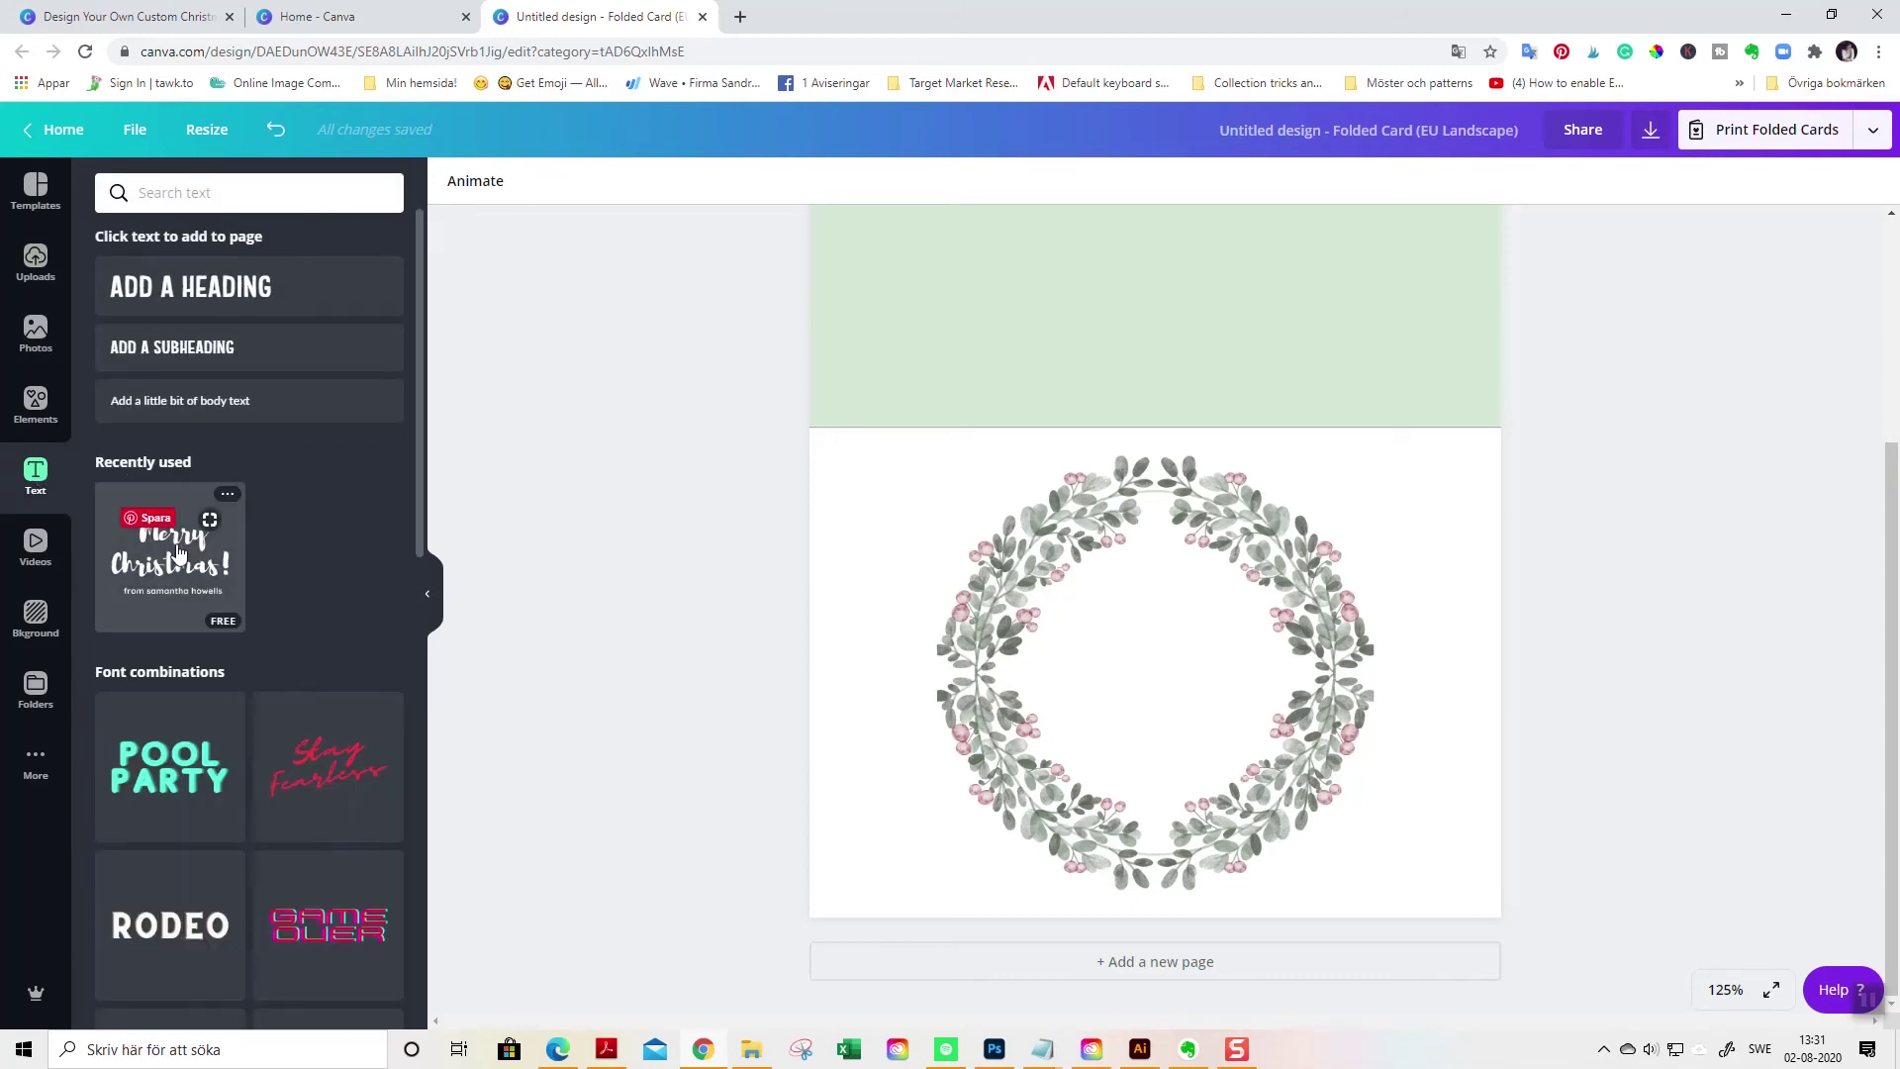
{"action": "scroll", "coordinate": [179, 554], "scroll_direction": "down", "scroll_amount": 2}
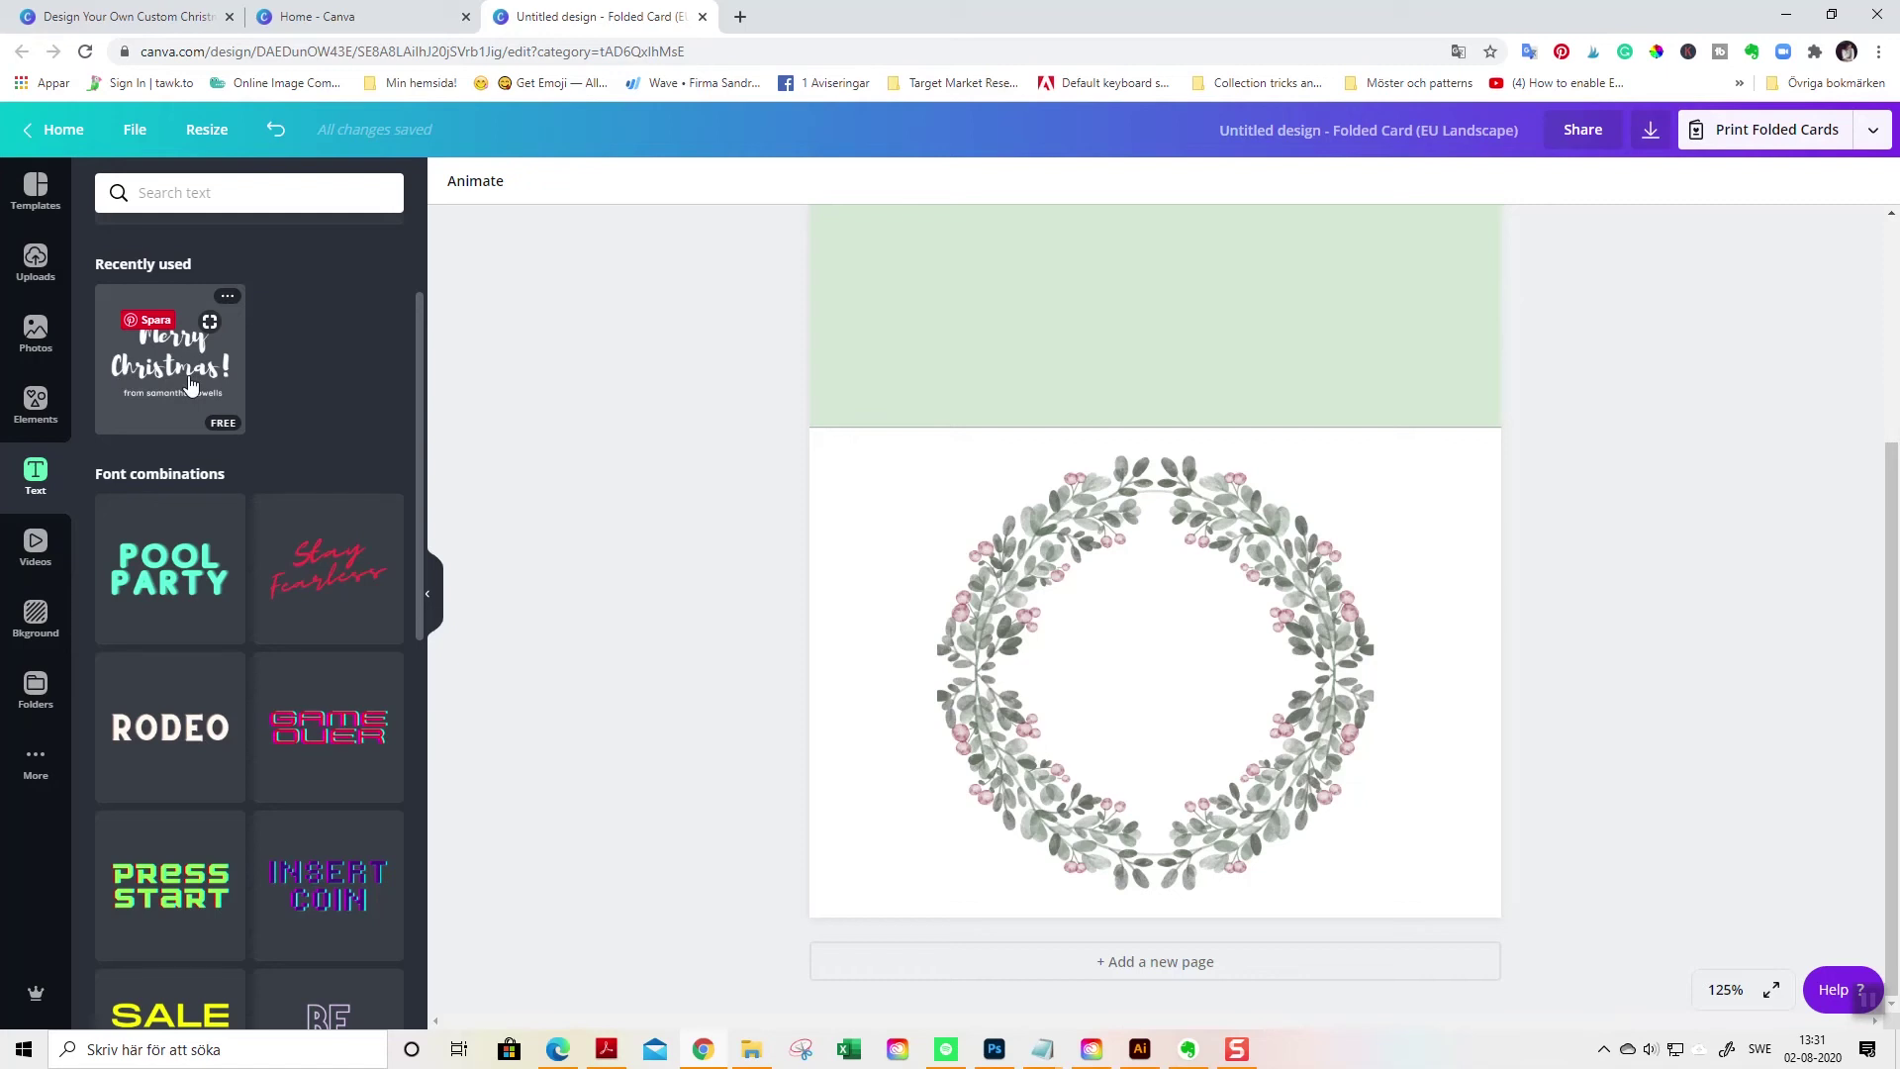
{"action": "scroll", "coordinate": [191, 384], "scroll_direction": "down", "scroll_amount": 9}
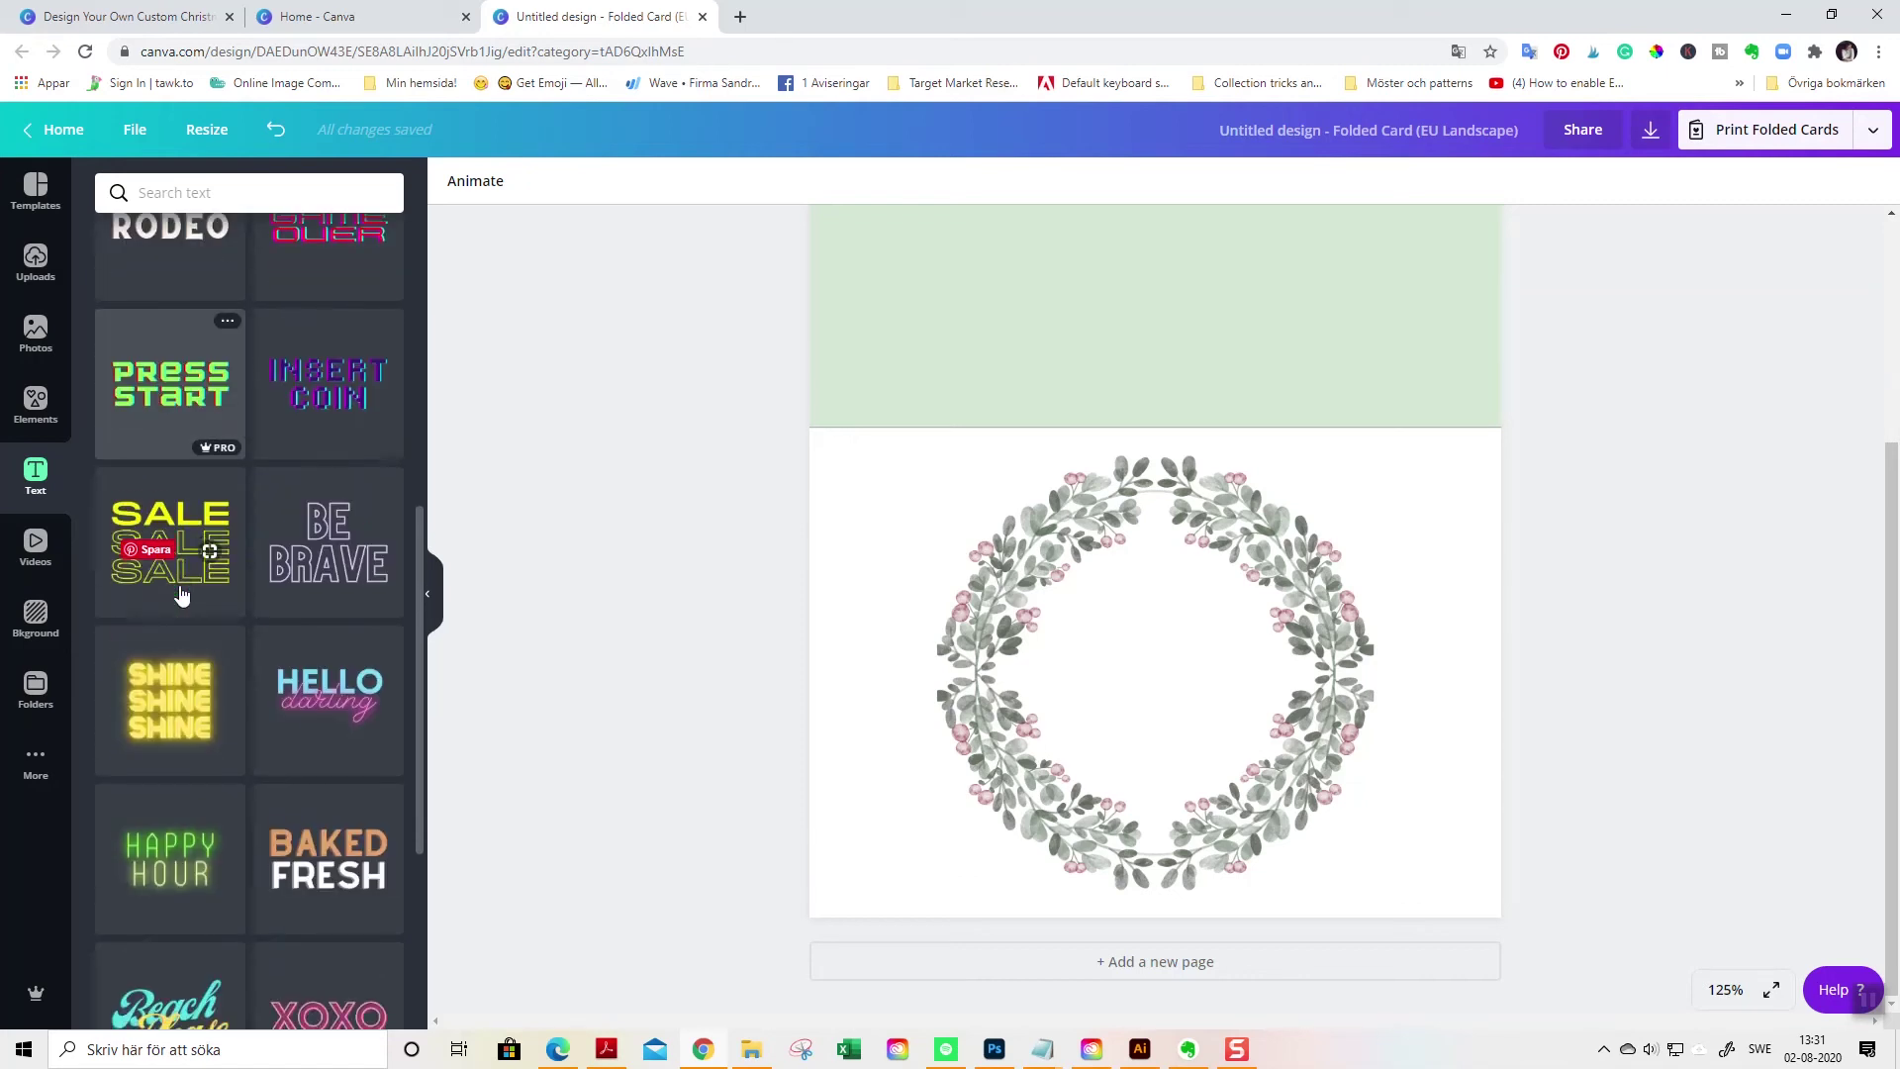
{"action": "scroll", "coordinate": [181, 592], "scroll_direction": "down", "scroll_amount": 4}
{"action": "scroll", "coordinate": [181, 592], "scroll_direction": "up", "scroll_amount": 10}
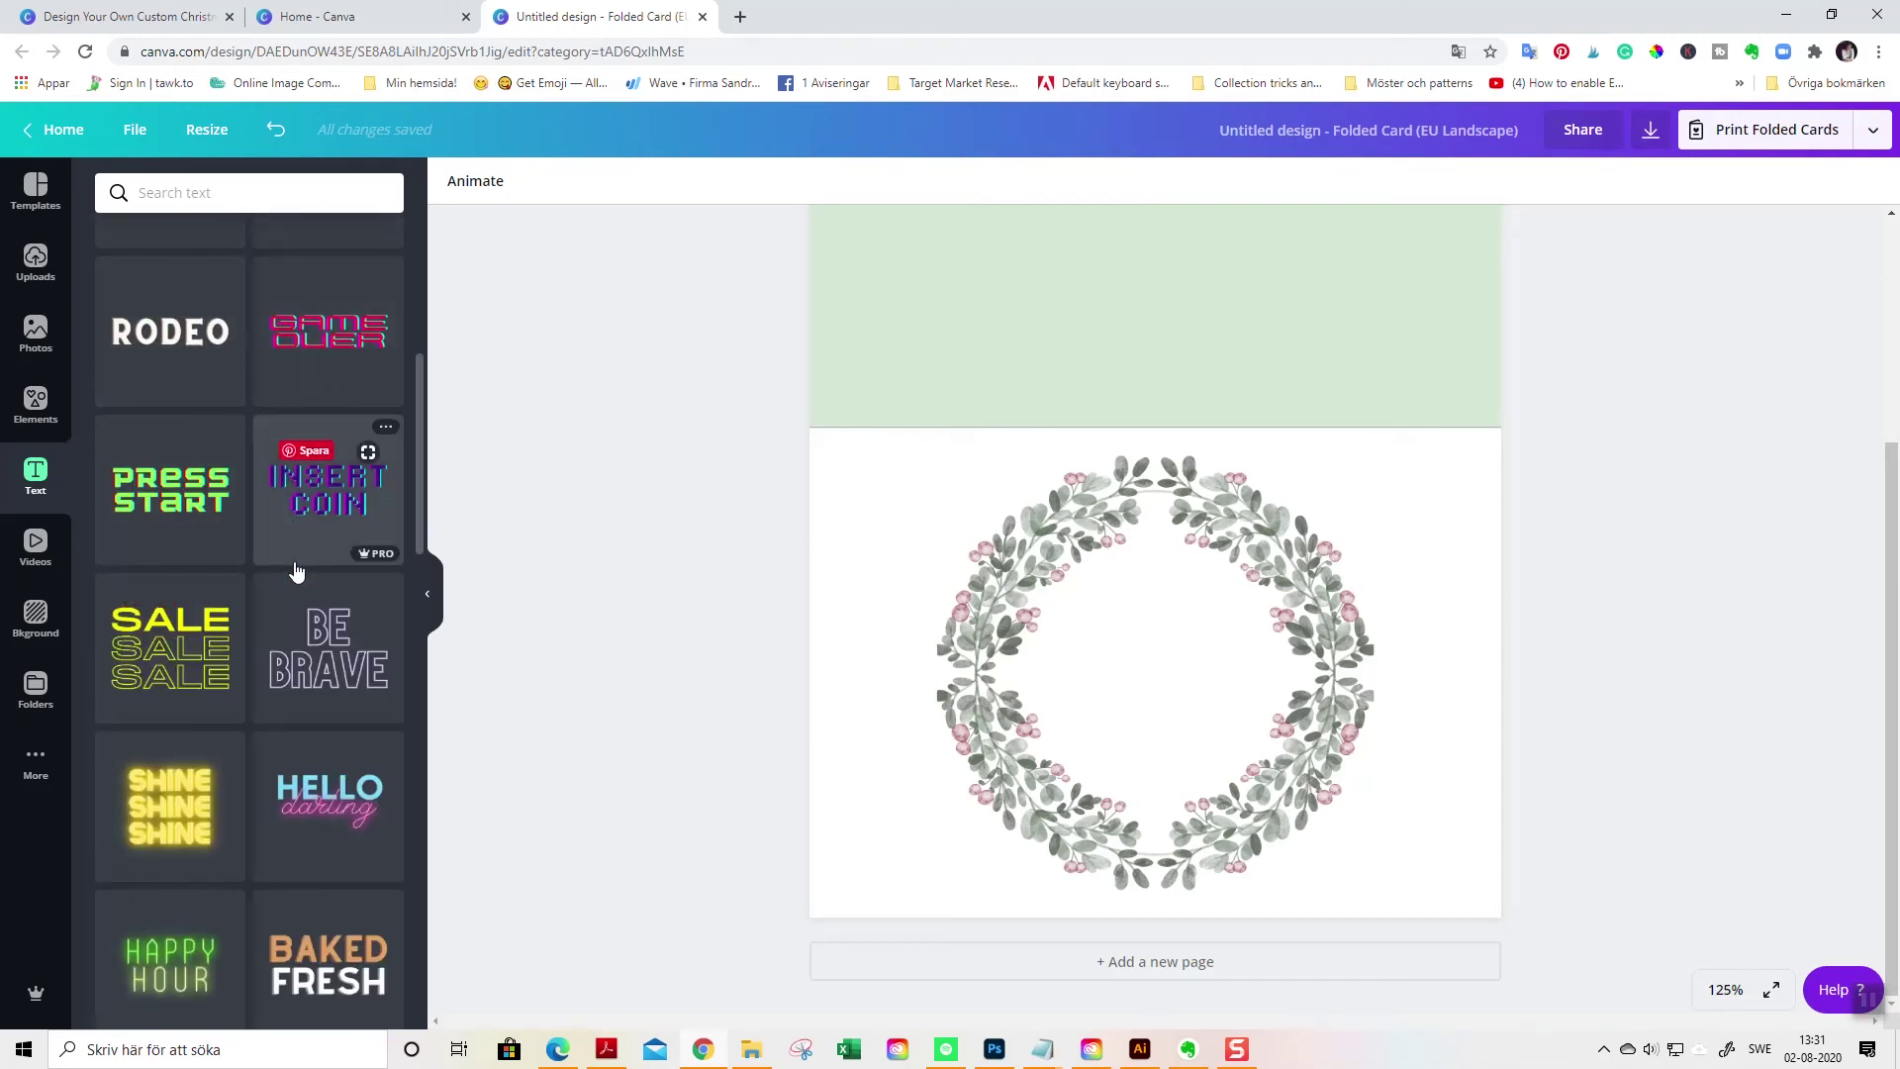
{"action": "scroll", "coordinate": [297, 535], "scroll_direction": "up", "scroll_amount": 6}
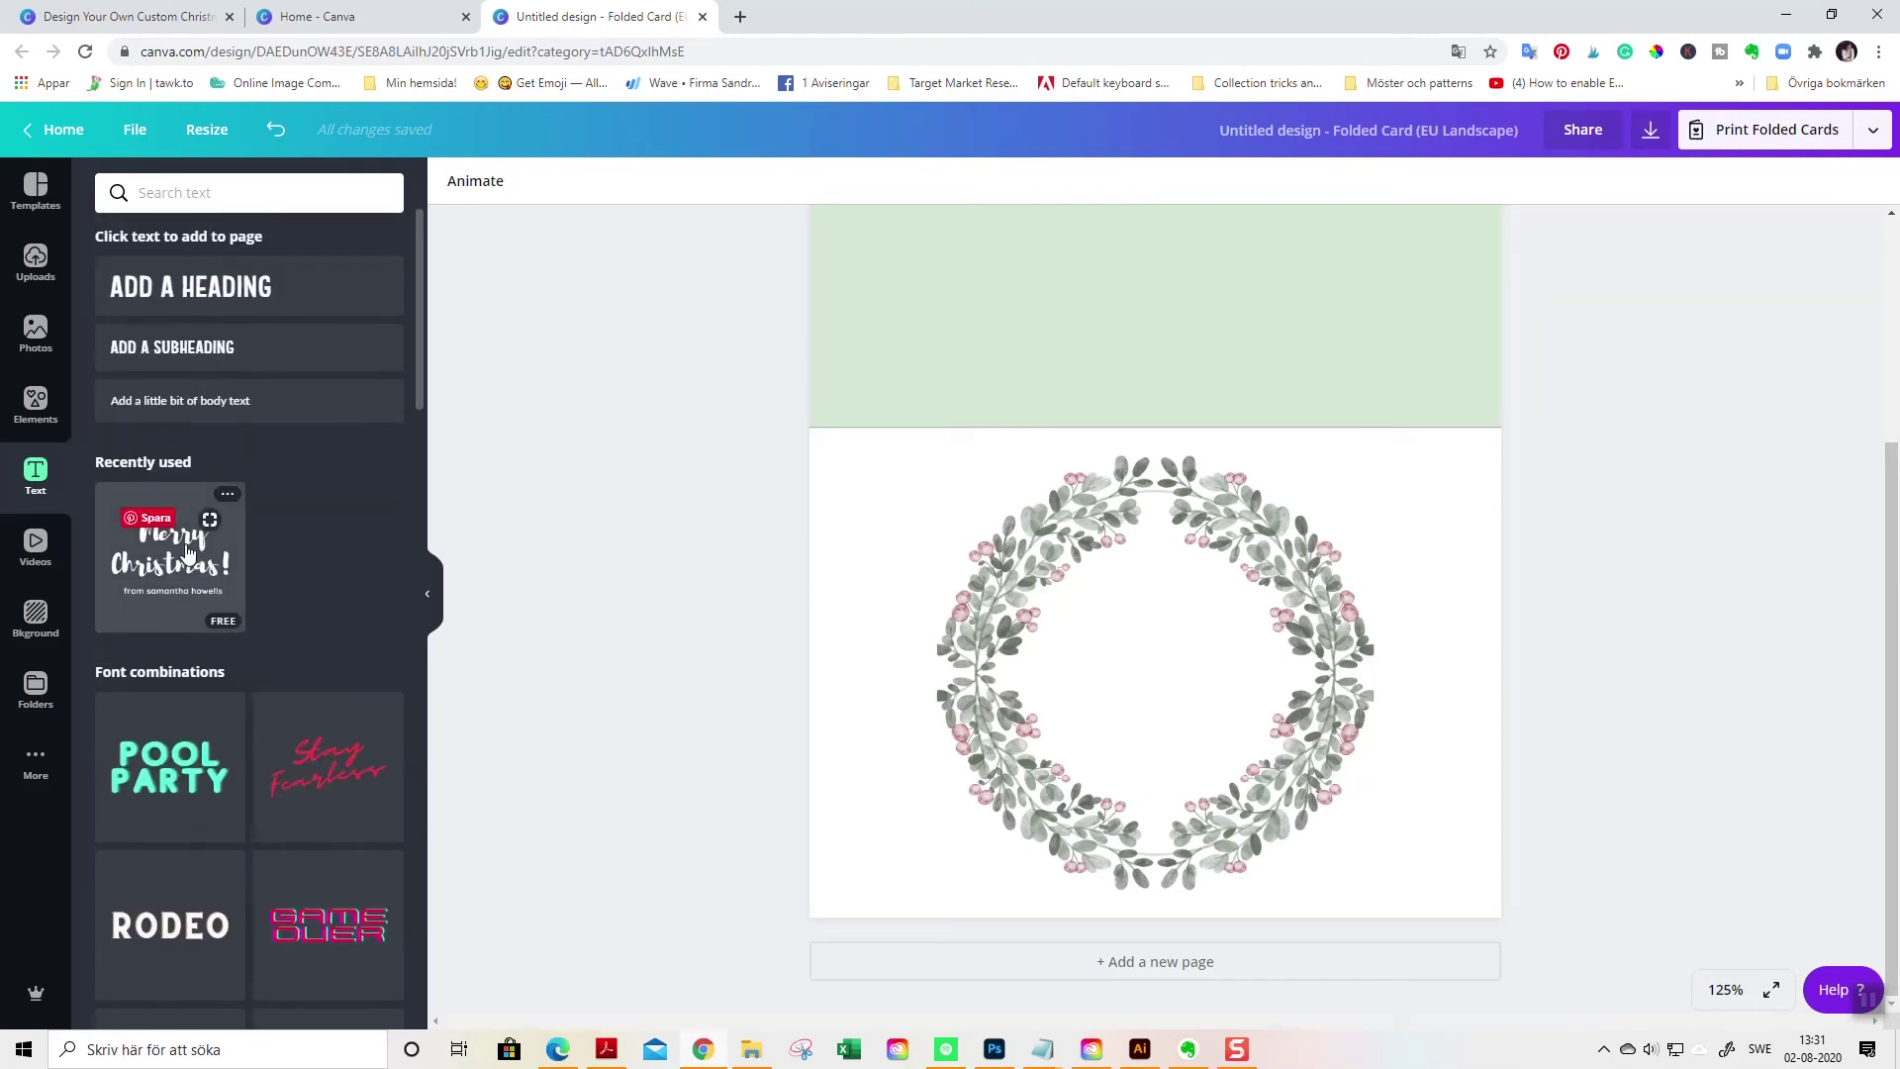
{"action": "left_click_drag", "start_coordinate": [173, 559], "coordinate": [978, 584]}
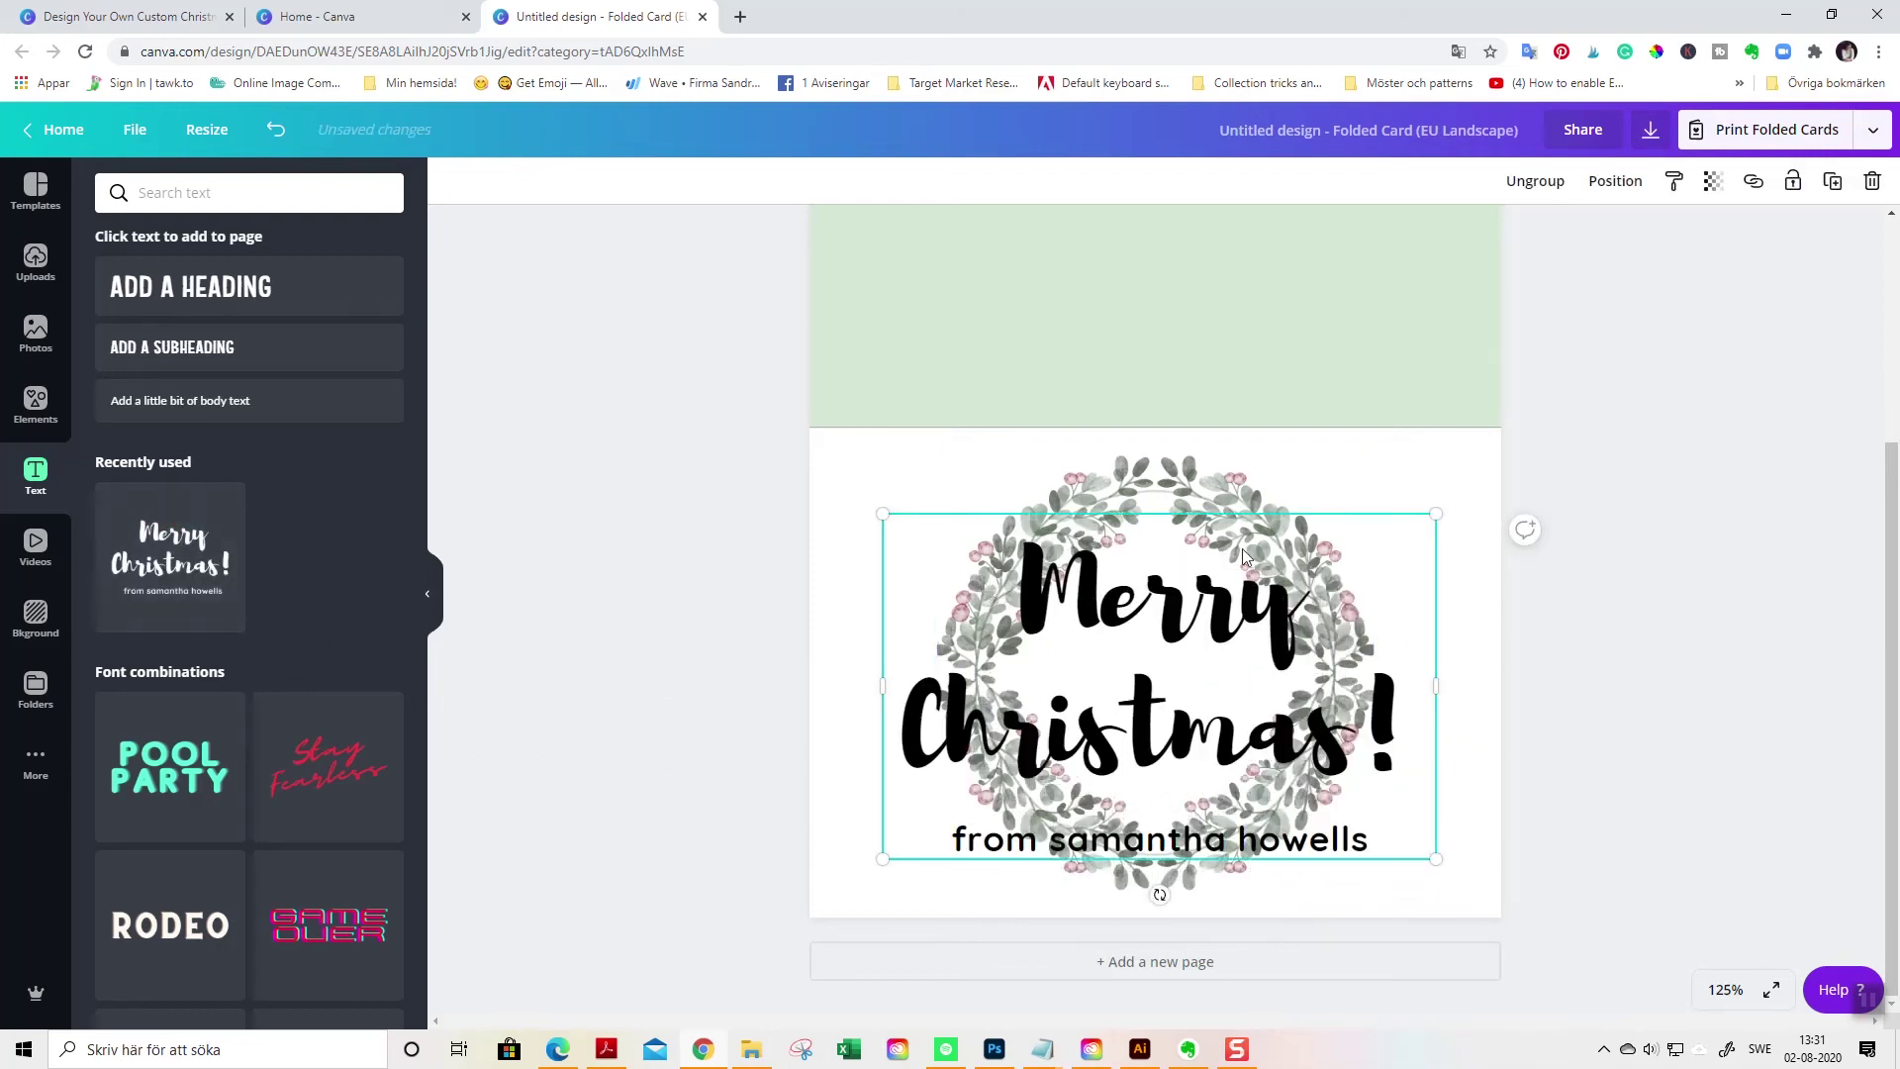
{"action": "left_click_drag", "start_coordinate": [1369, 537], "coordinate": [1267, 600]}
{"action": "left_click_drag", "start_coordinate": [1182, 658], "coordinate": [1185, 649]}
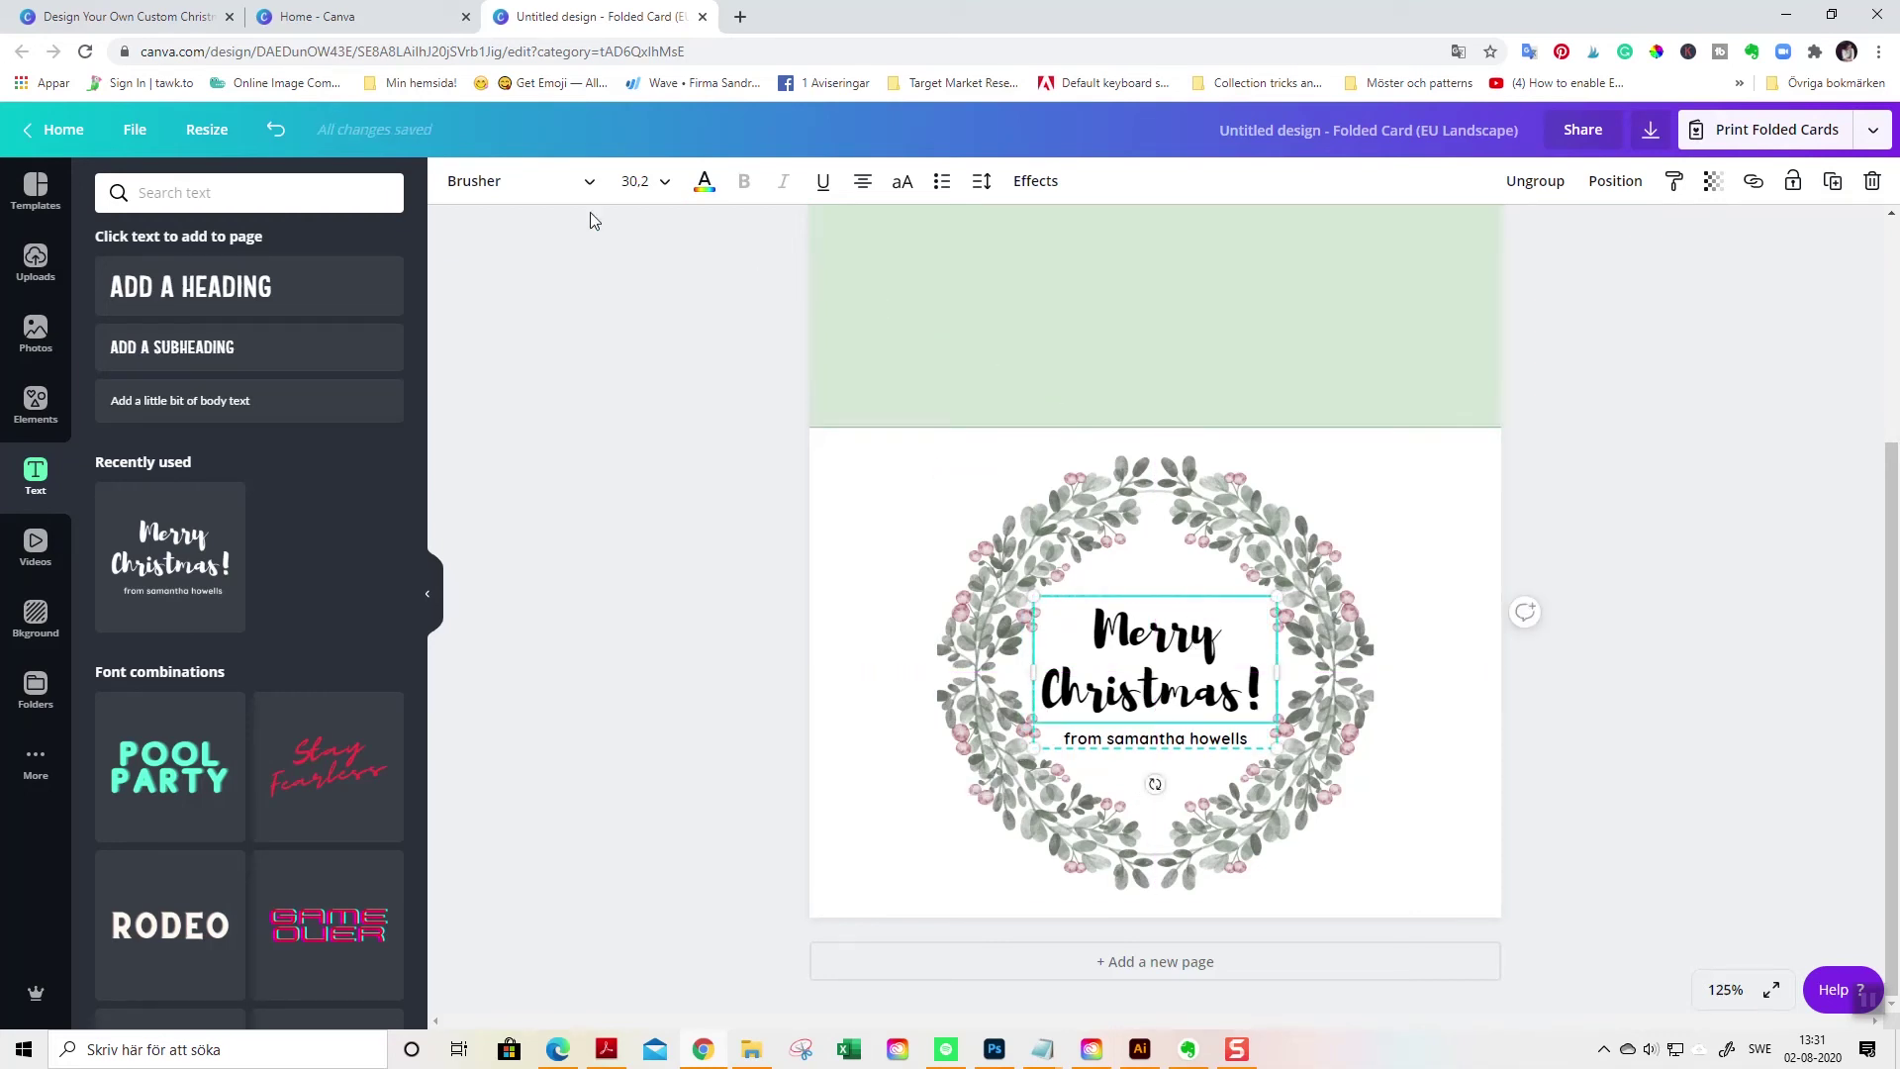
Make the greeting text dark brown.
{"action": "left_click", "coordinate": [704, 183]}
{"action": "left_click", "coordinate": [116, 481]}
{"action": "left_click", "coordinate": [741, 596]}
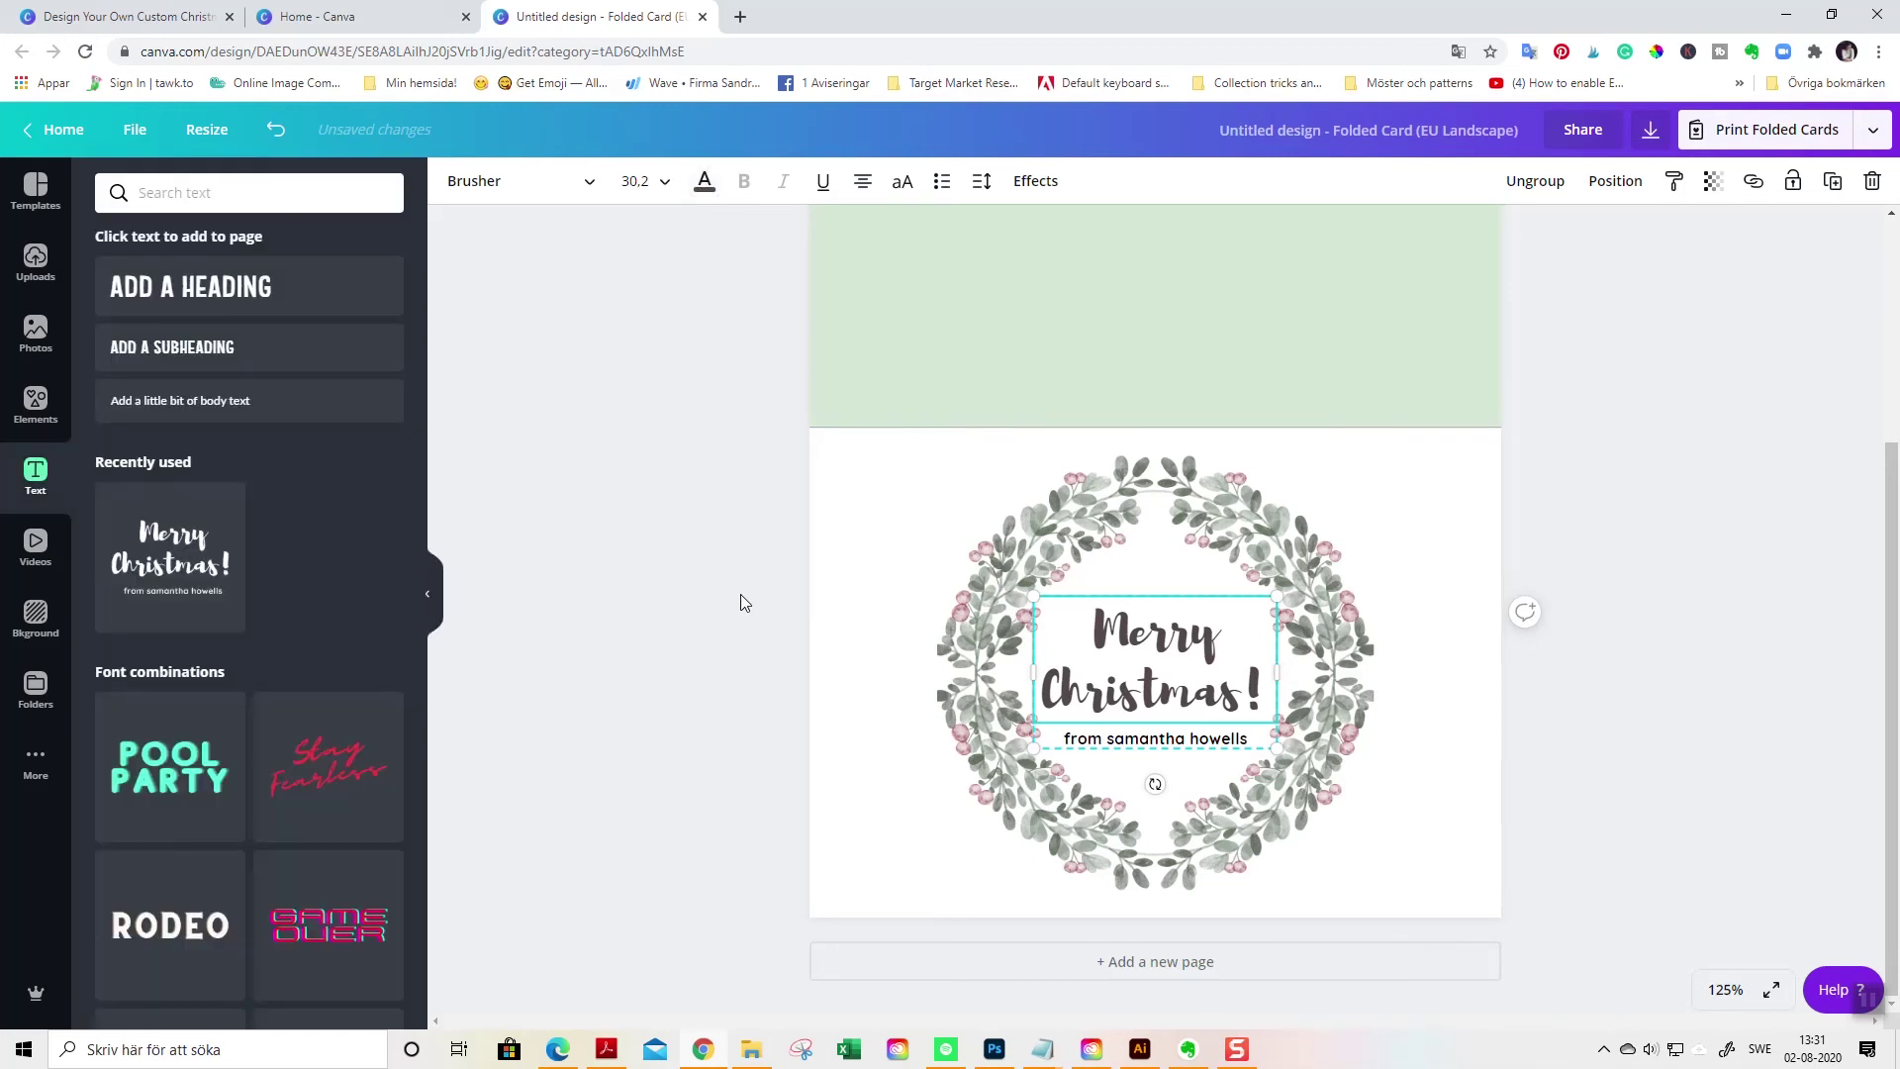
{"action": "left_click", "coordinate": [1719, 583]}
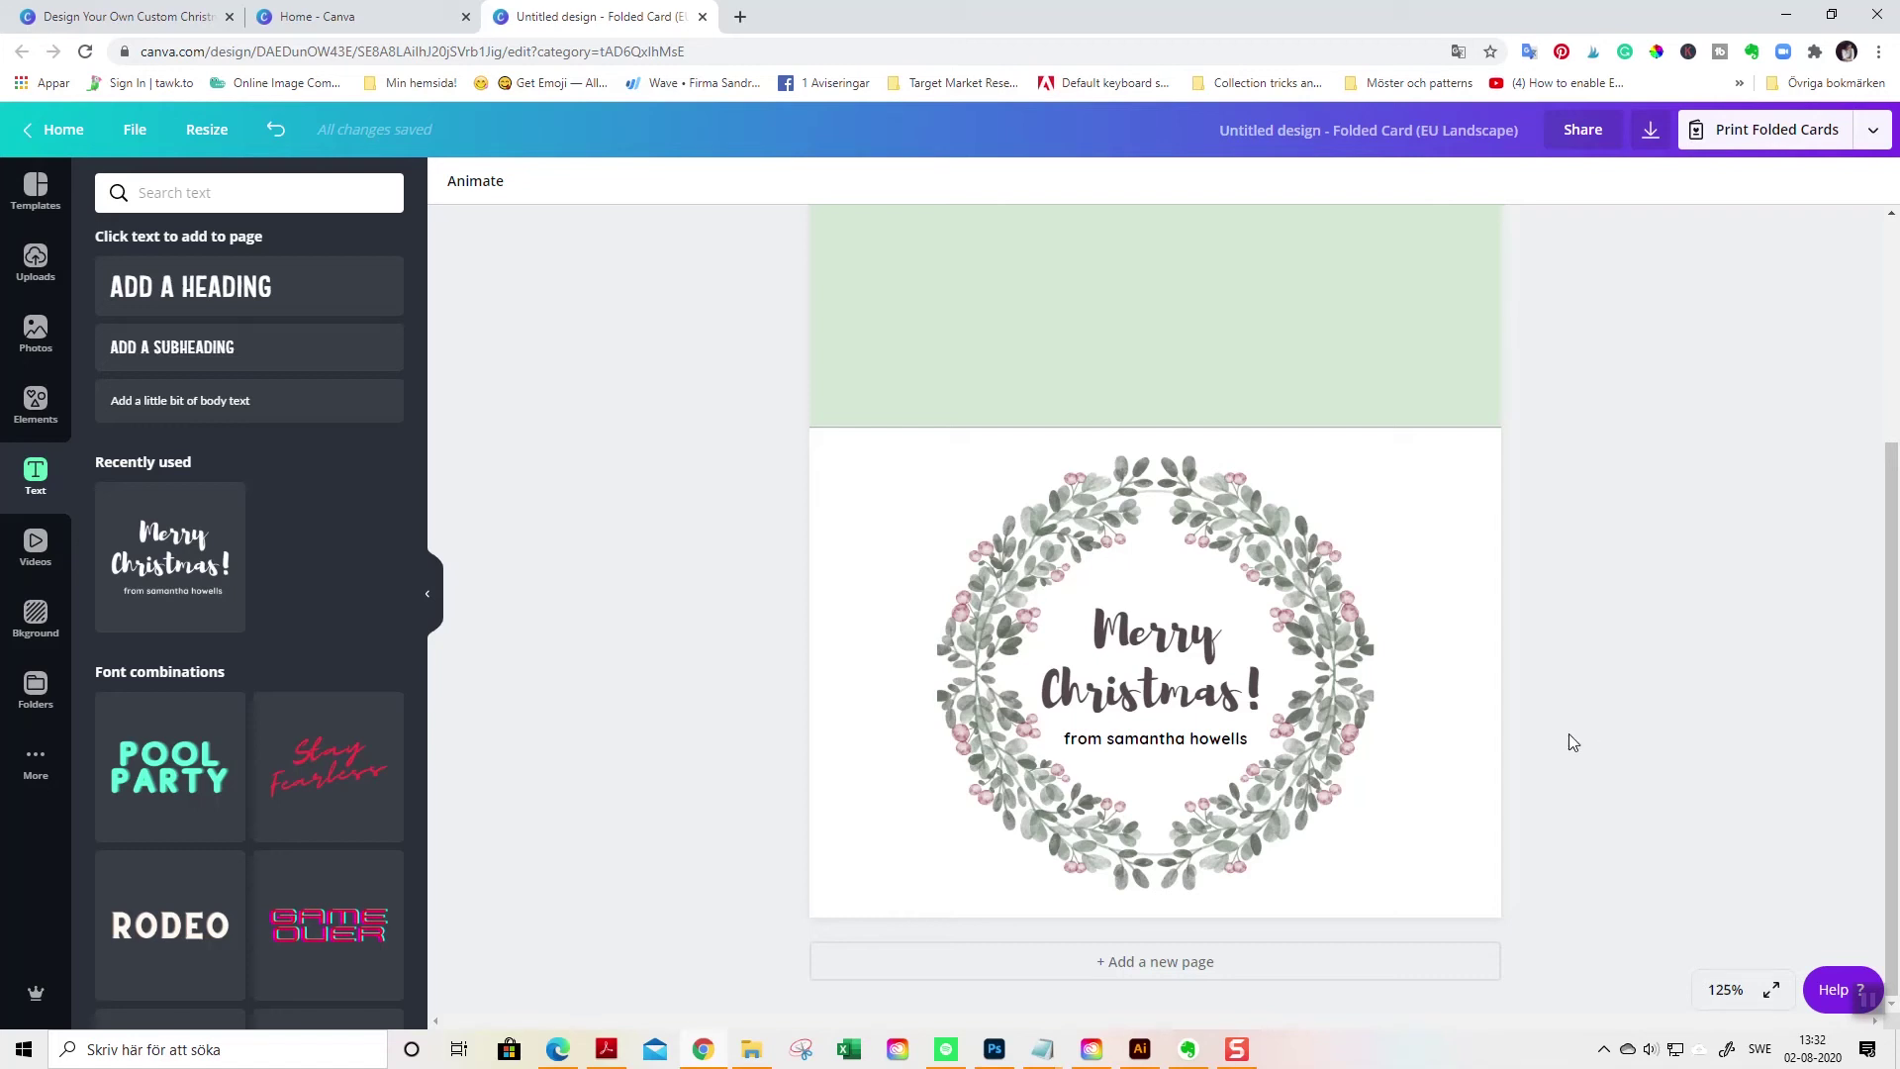
Replace the sender line's name with the maker's own name and re-centre the greeting.
{"action": "left_click", "coordinate": [1116, 738]}
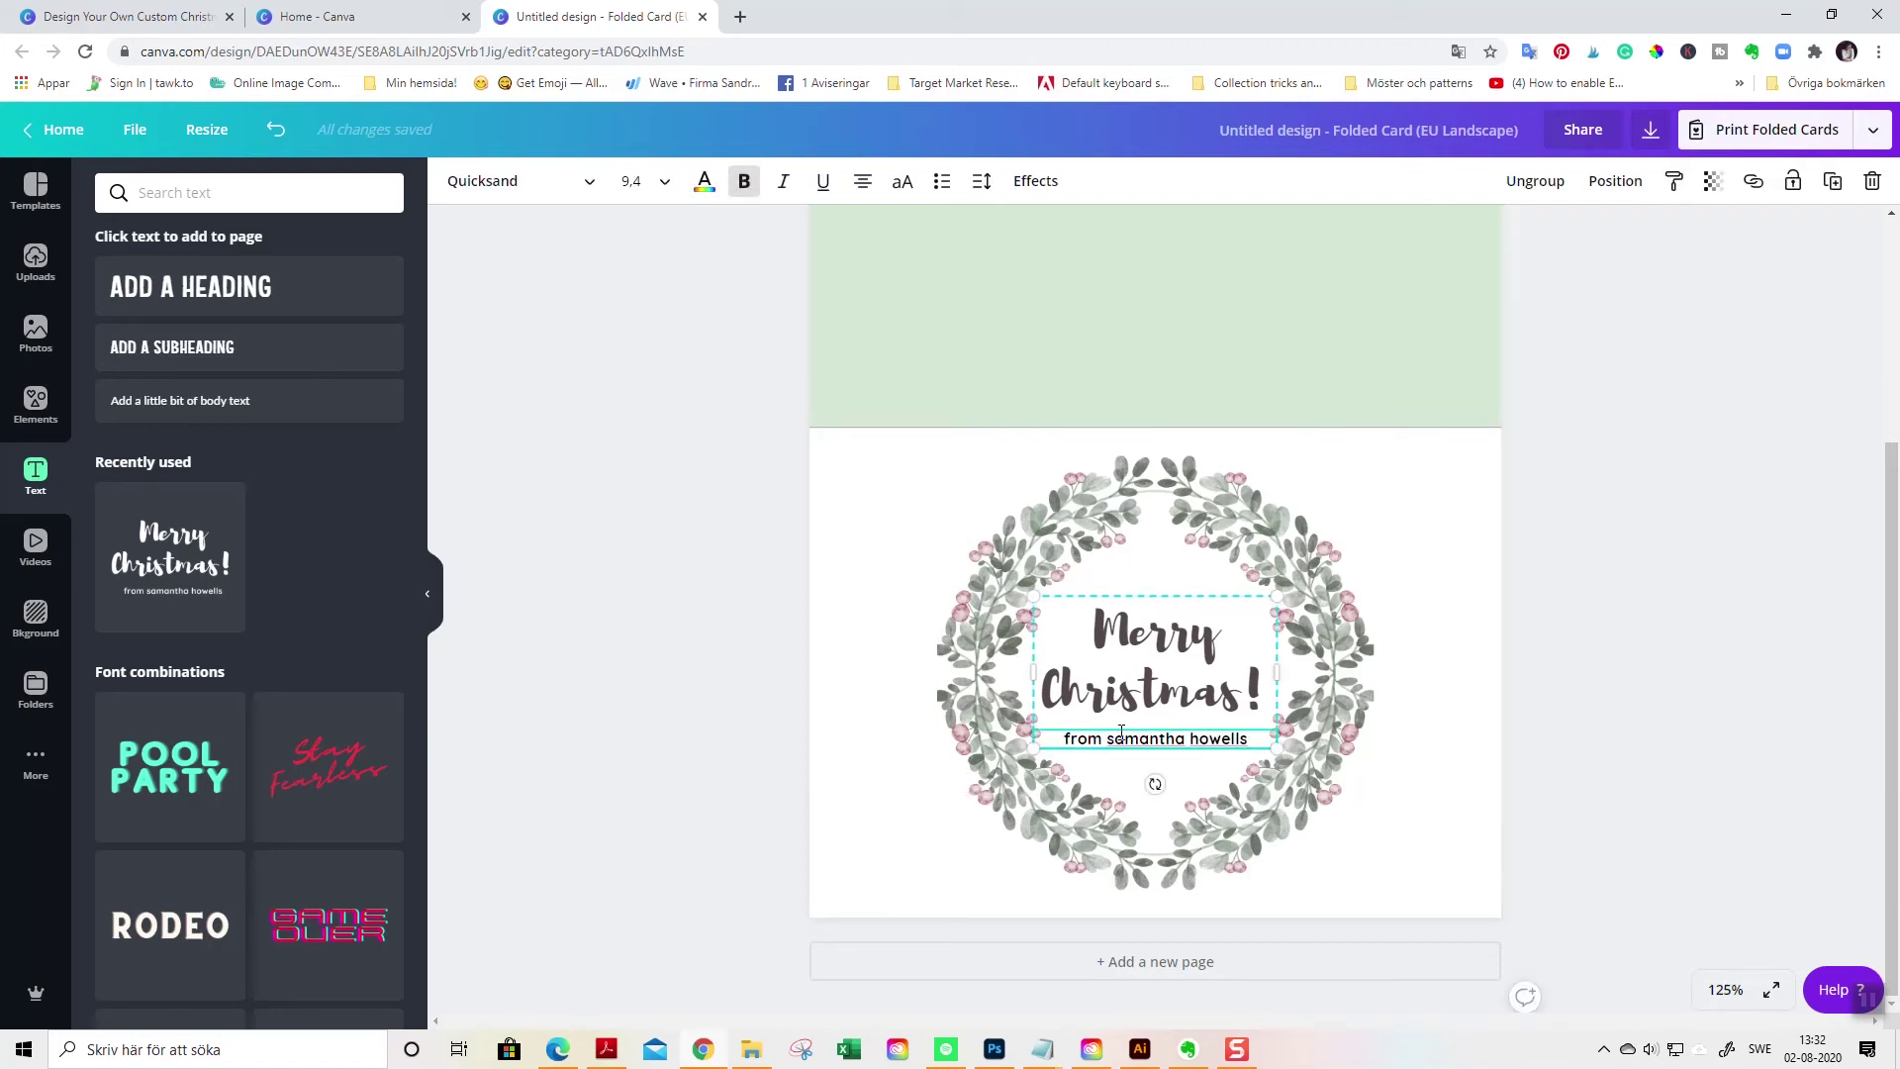
{"action": "left_click_drag", "start_coordinate": [1108, 741], "coordinate": [1250, 755]}
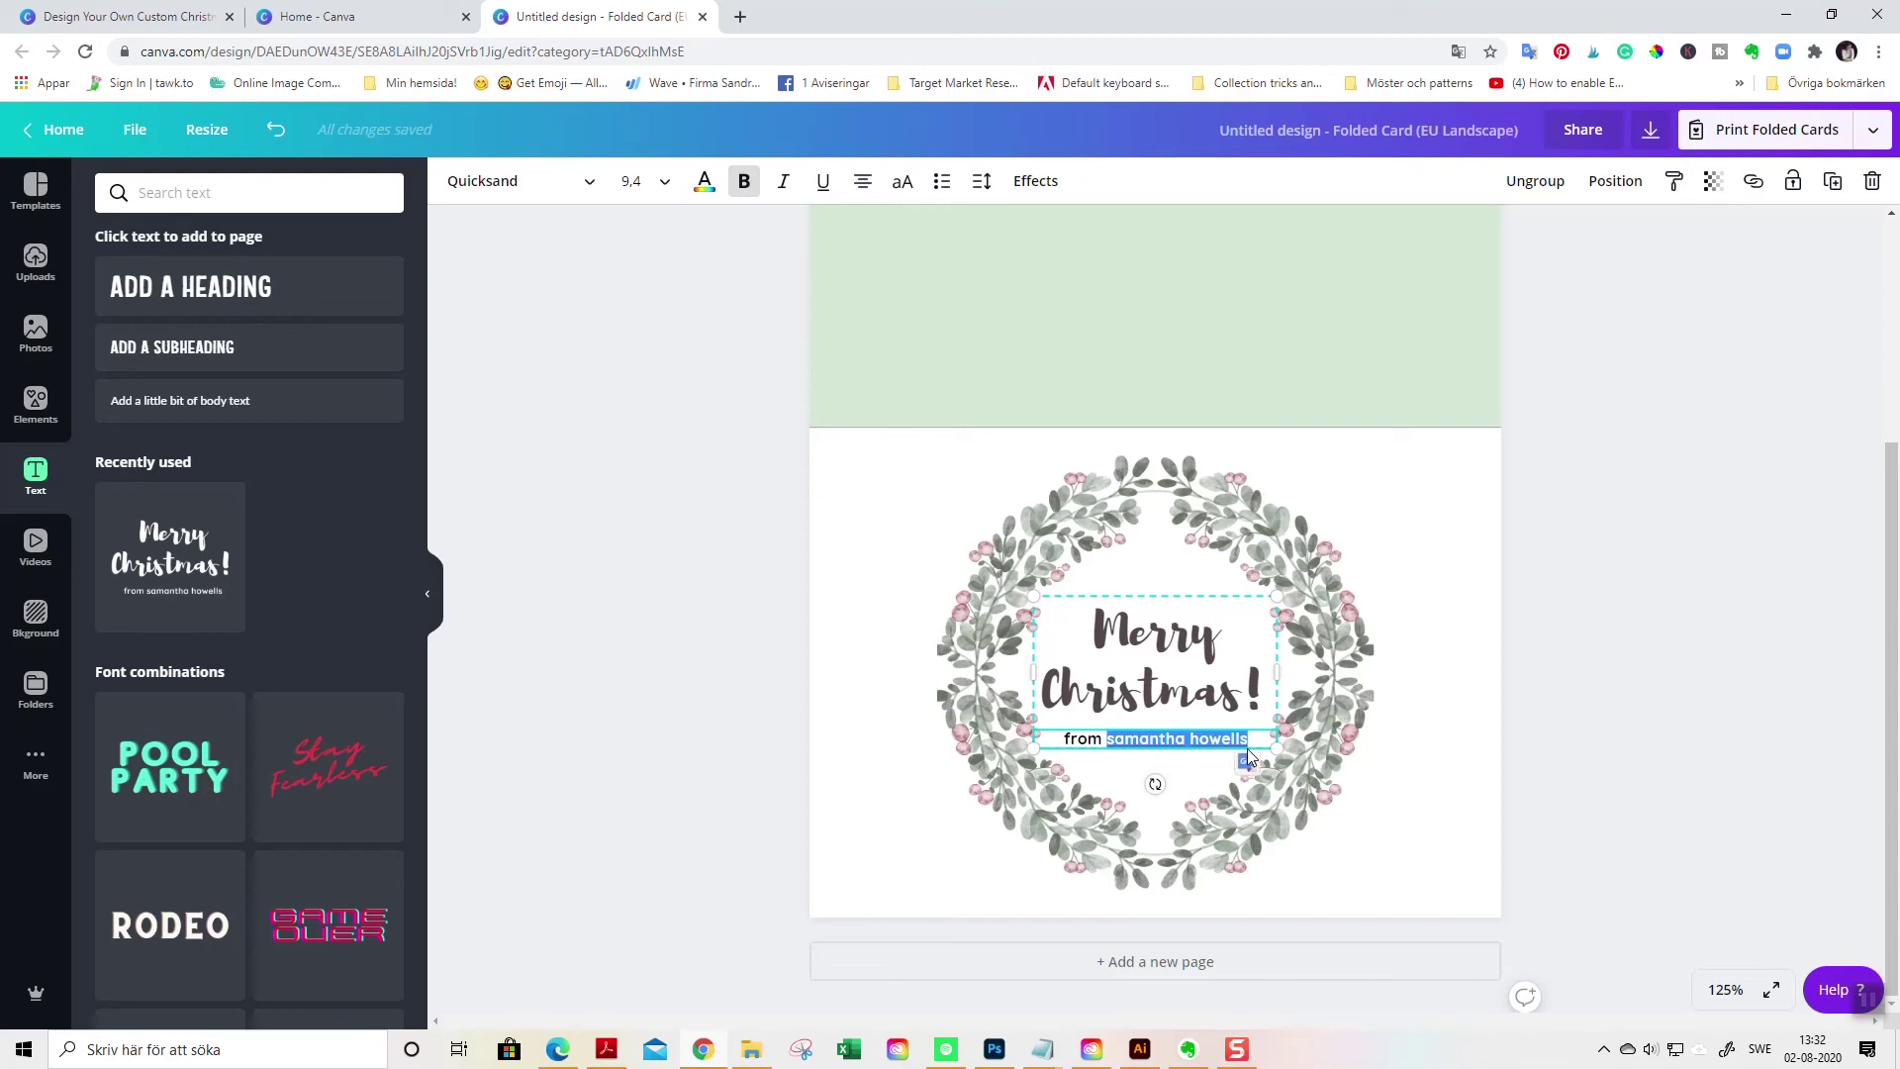
{"action": "type", "text": "Sandra Törnroth"}
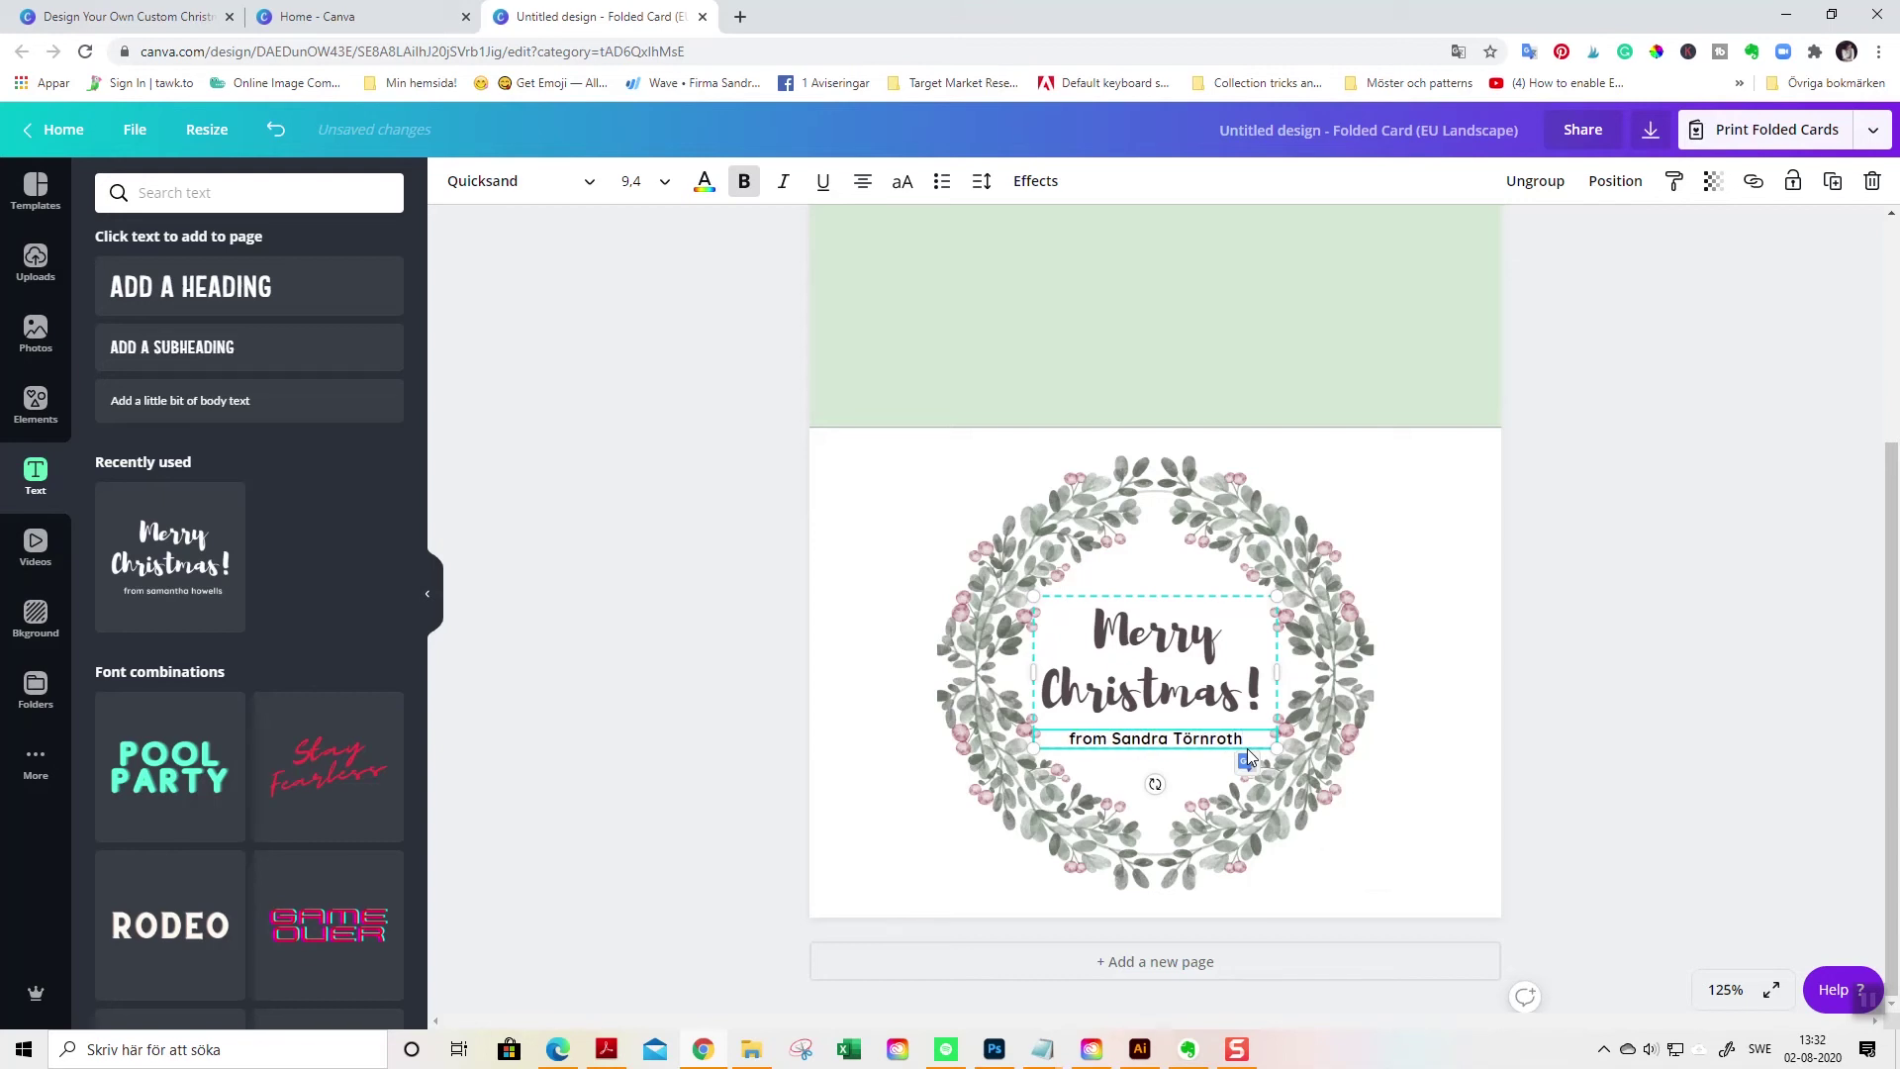
{"action": "left_click", "coordinate": [1703, 541]}
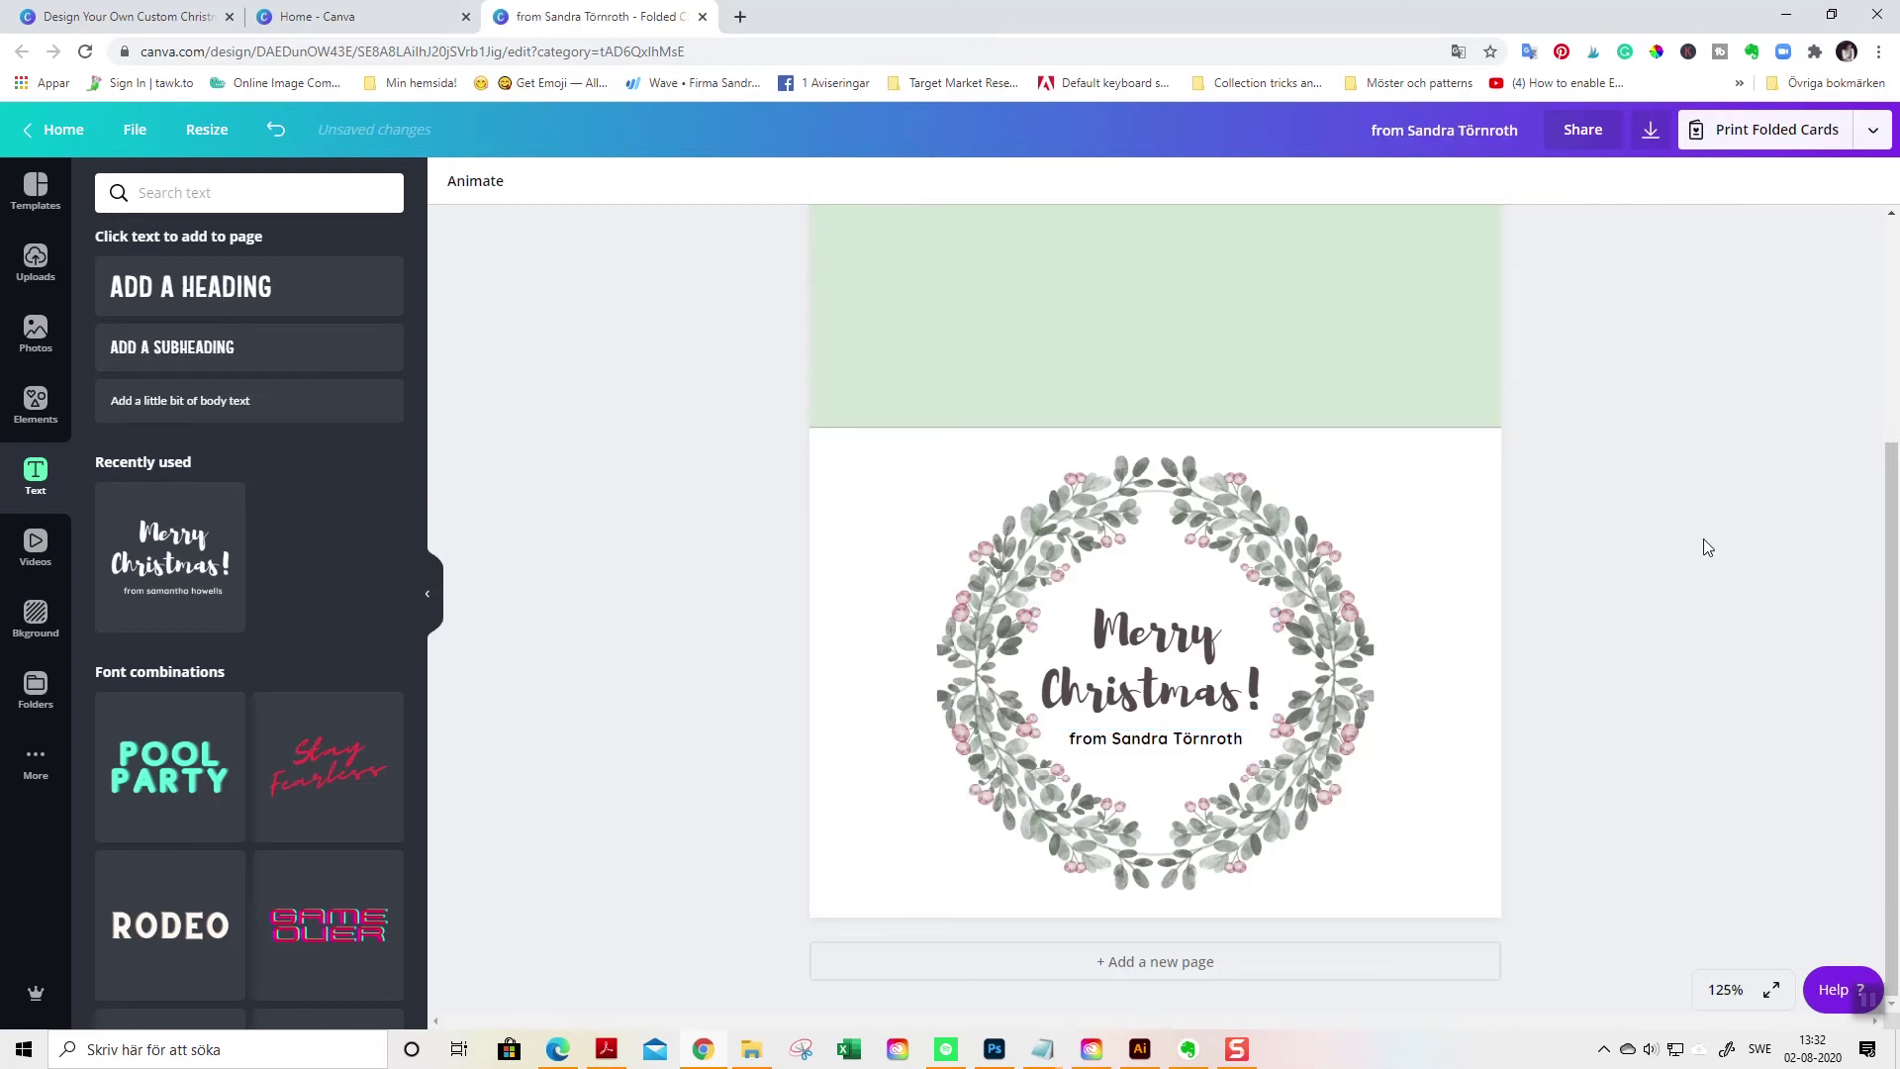
{"action": "left_click", "coordinate": [1193, 610]}
{"action": "left_click_drag", "start_coordinate": [1194, 609], "coordinate": [1186, 634]}
Choose PDF Print as the file type in the download options.
{"action": "left_click", "coordinate": [1621, 619]}
{"action": "left_click", "coordinate": [1649, 133]}
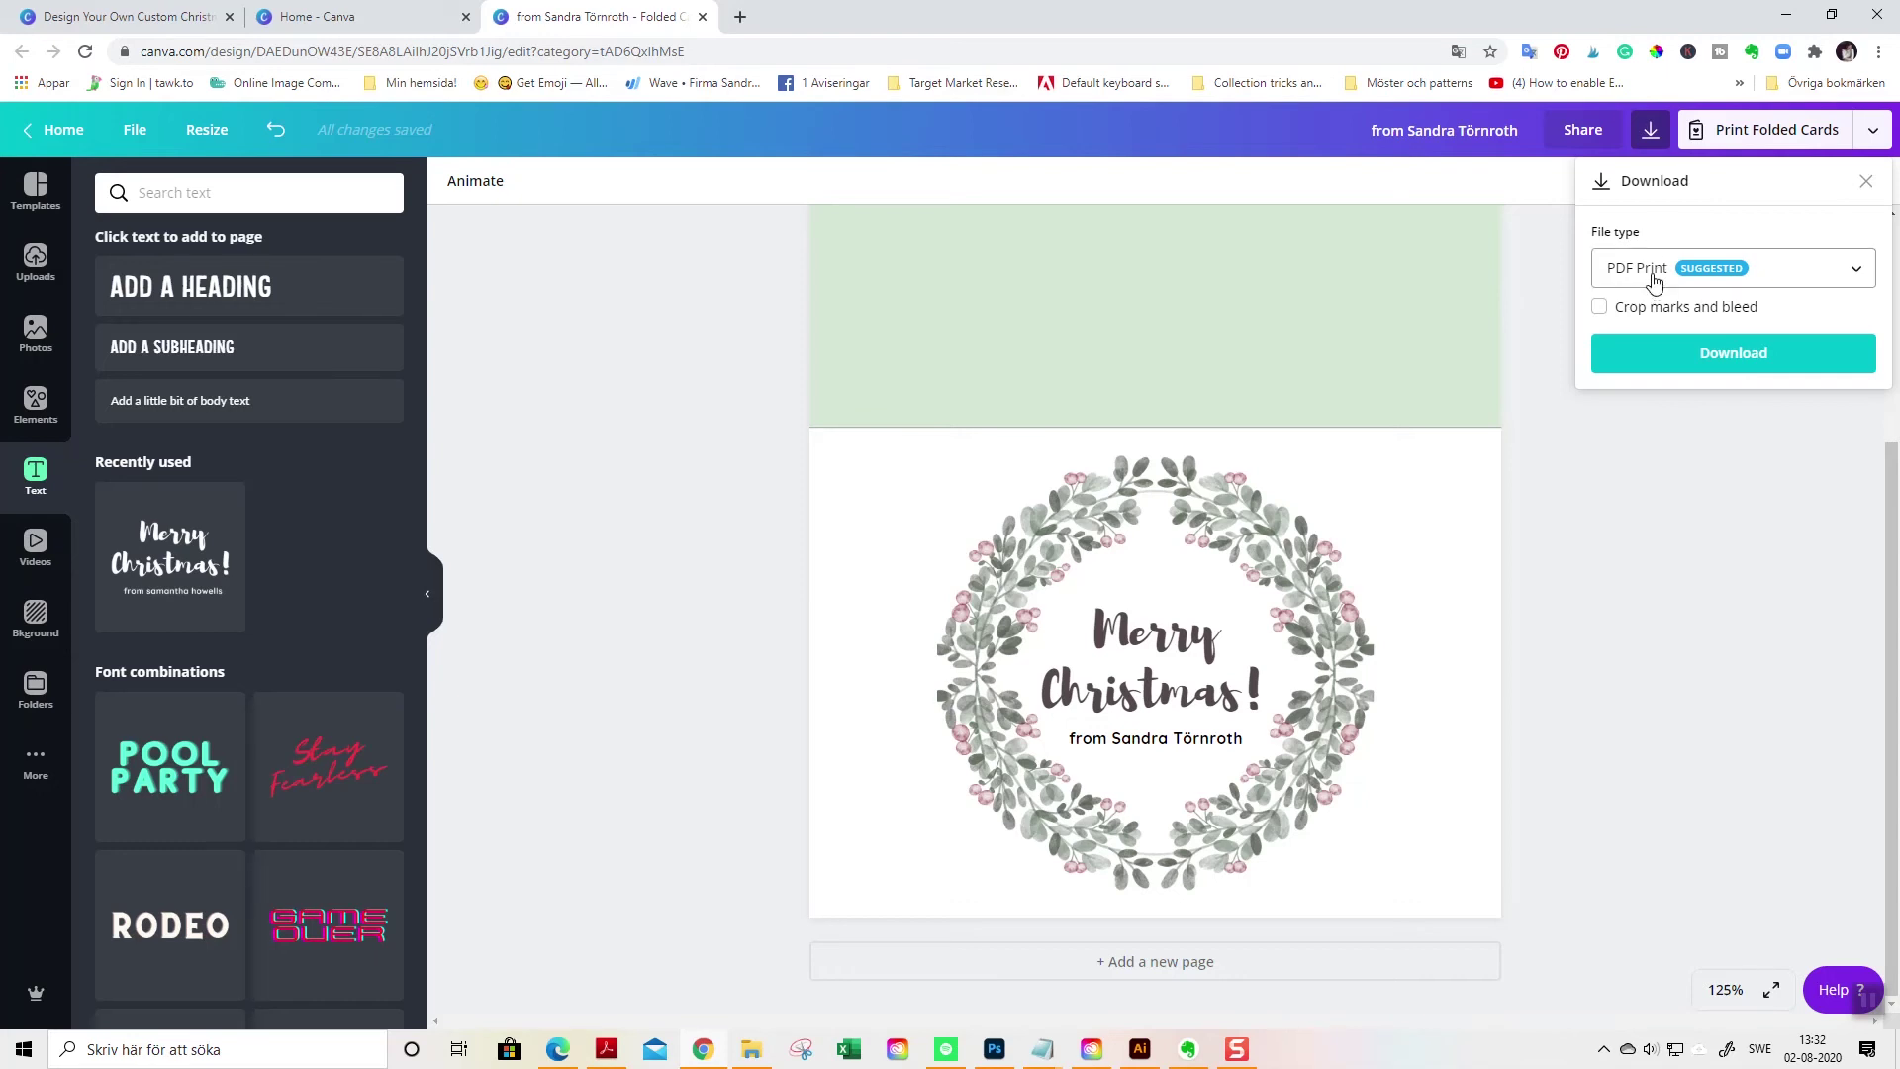
{"action": "left_click", "coordinate": [1659, 276]}
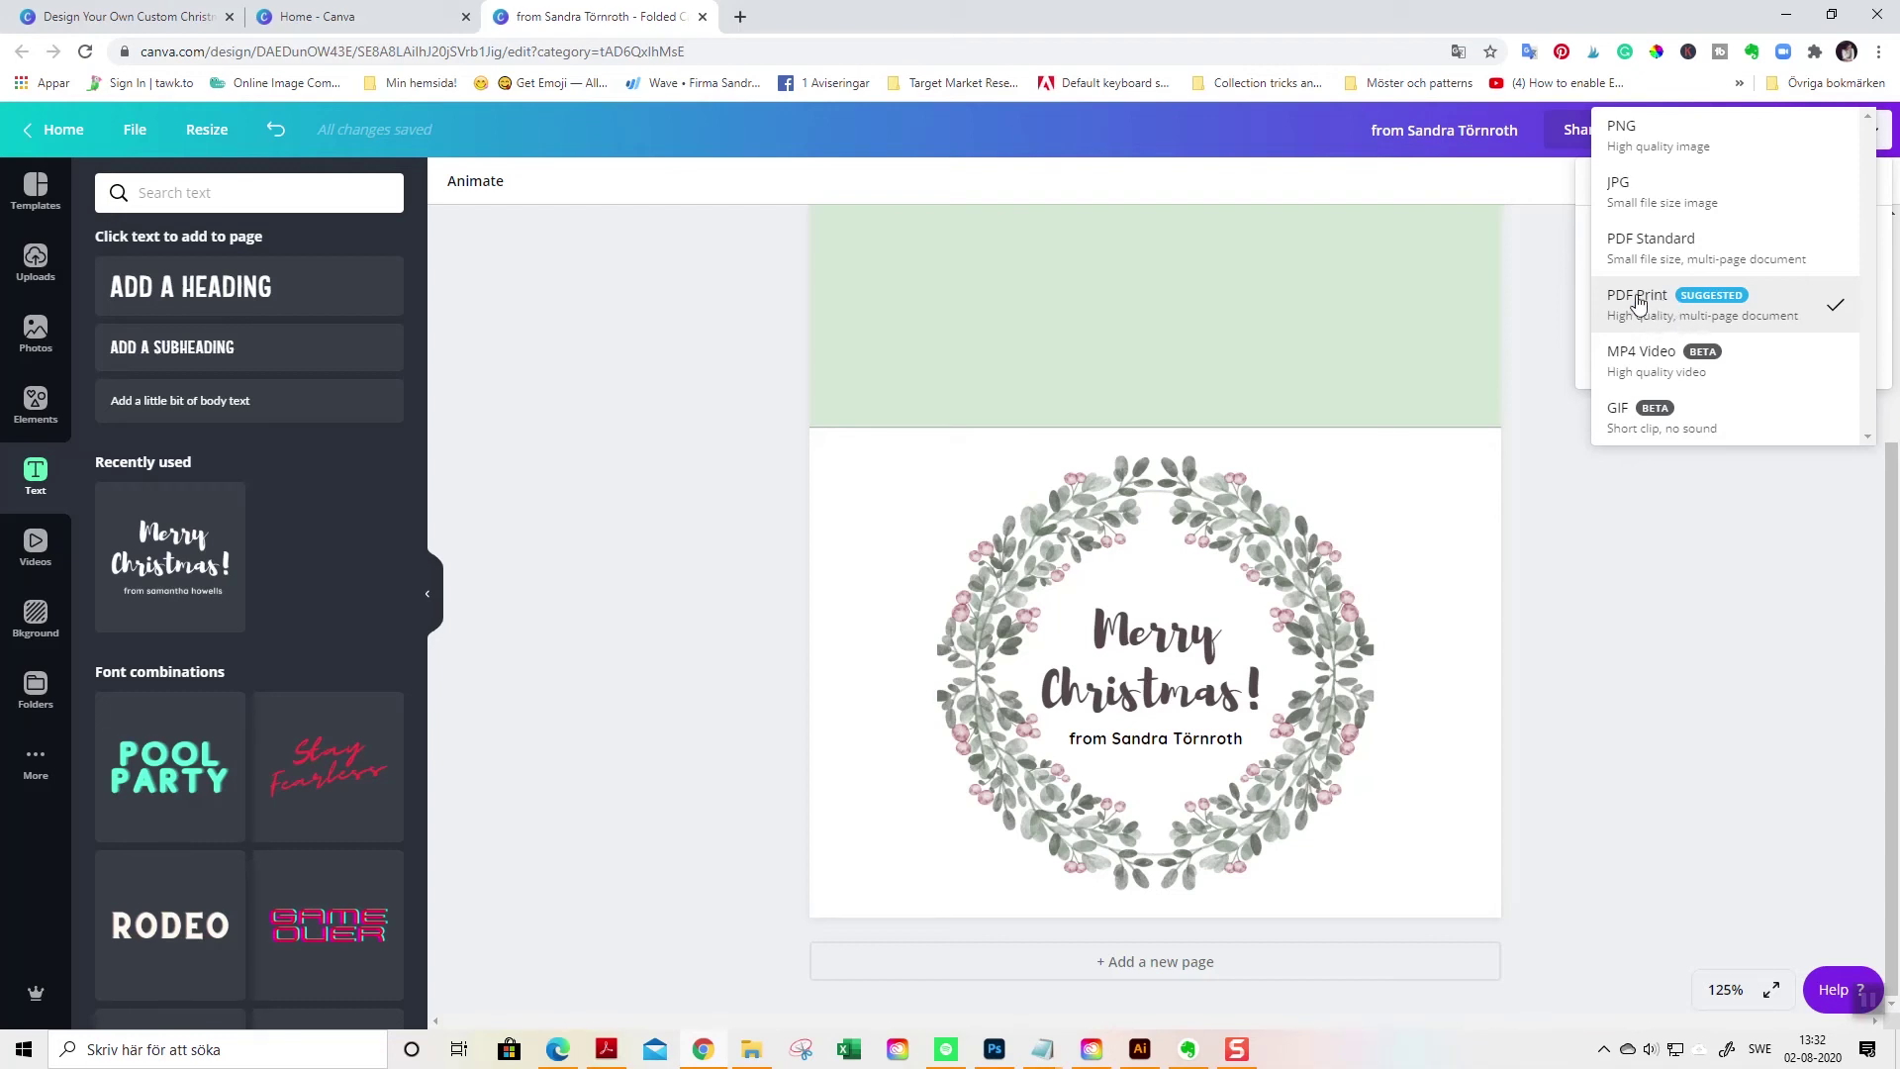
{"action": "left_click", "coordinate": [1638, 301]}
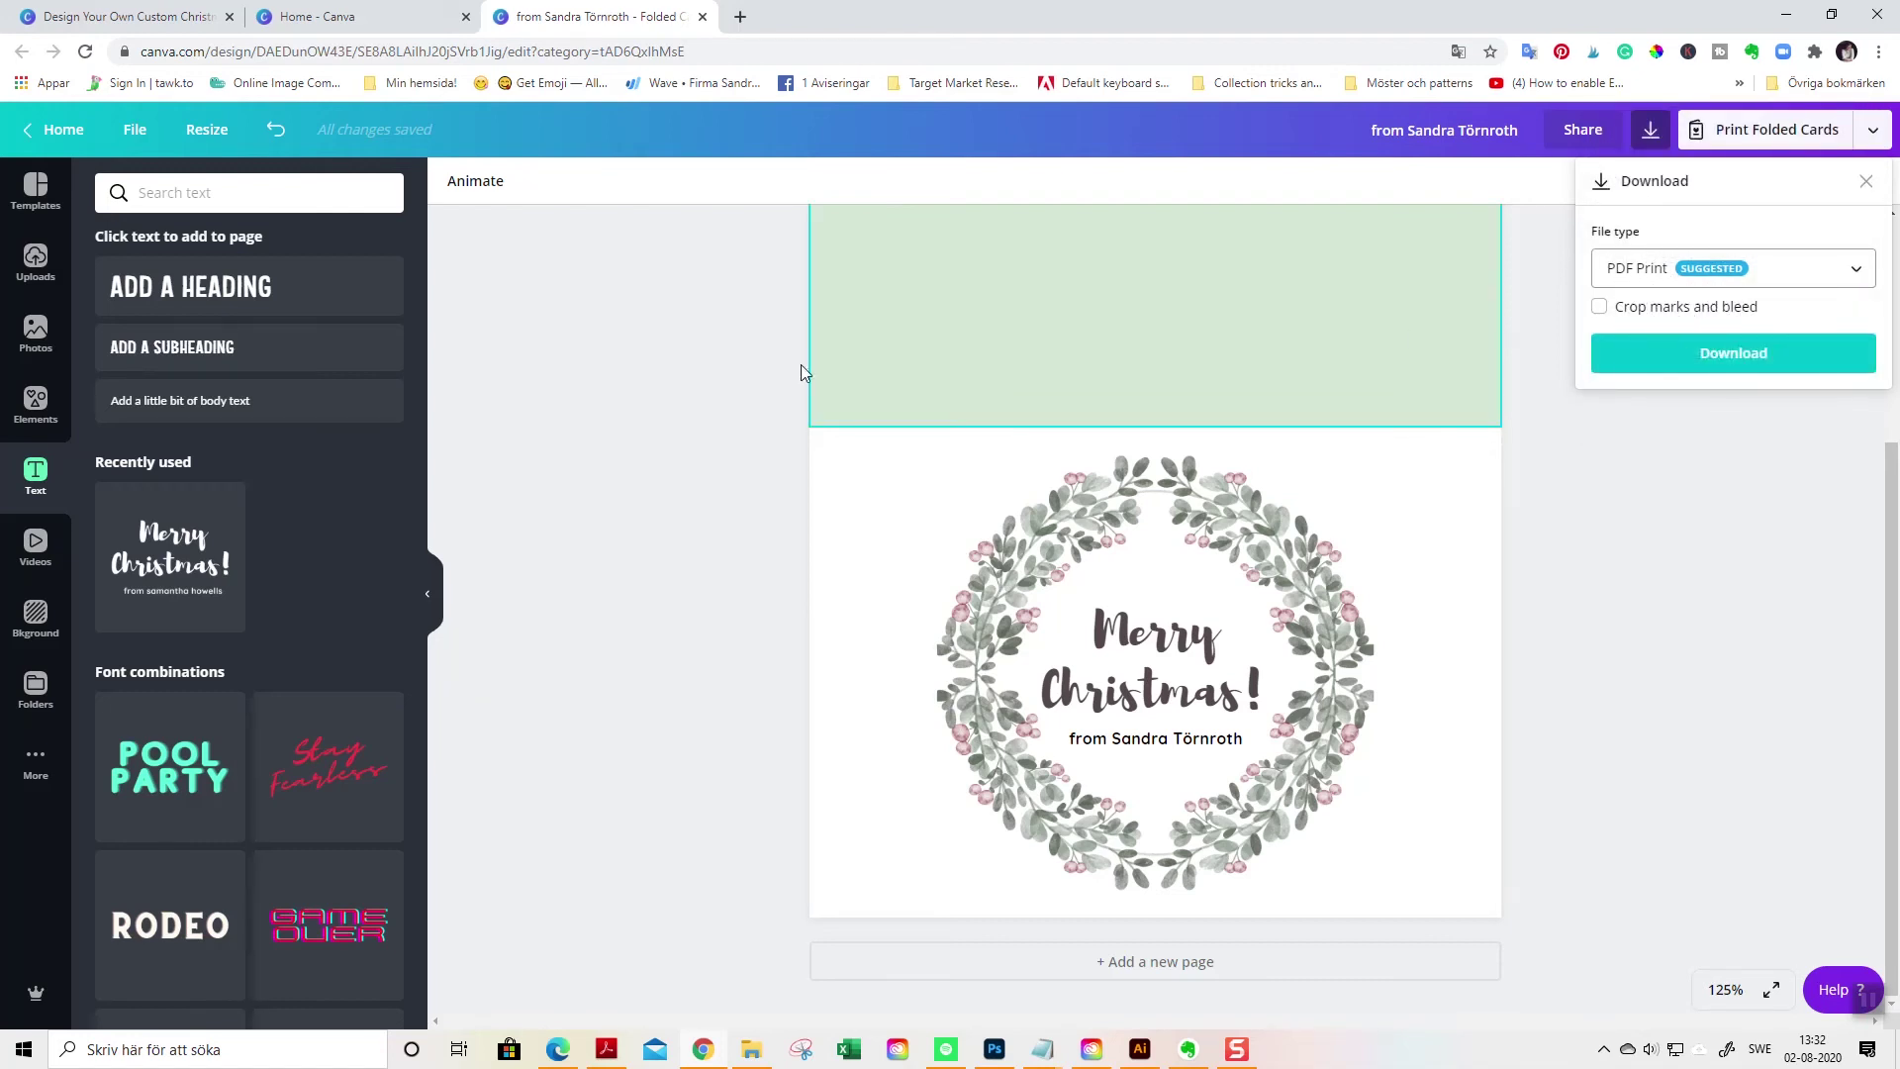
Unlock the green background element and the wreath panel.
{"action": "scroll", "coordinate": [1054, 372], "scroll_direction": "up", "scroll_amount": 3}
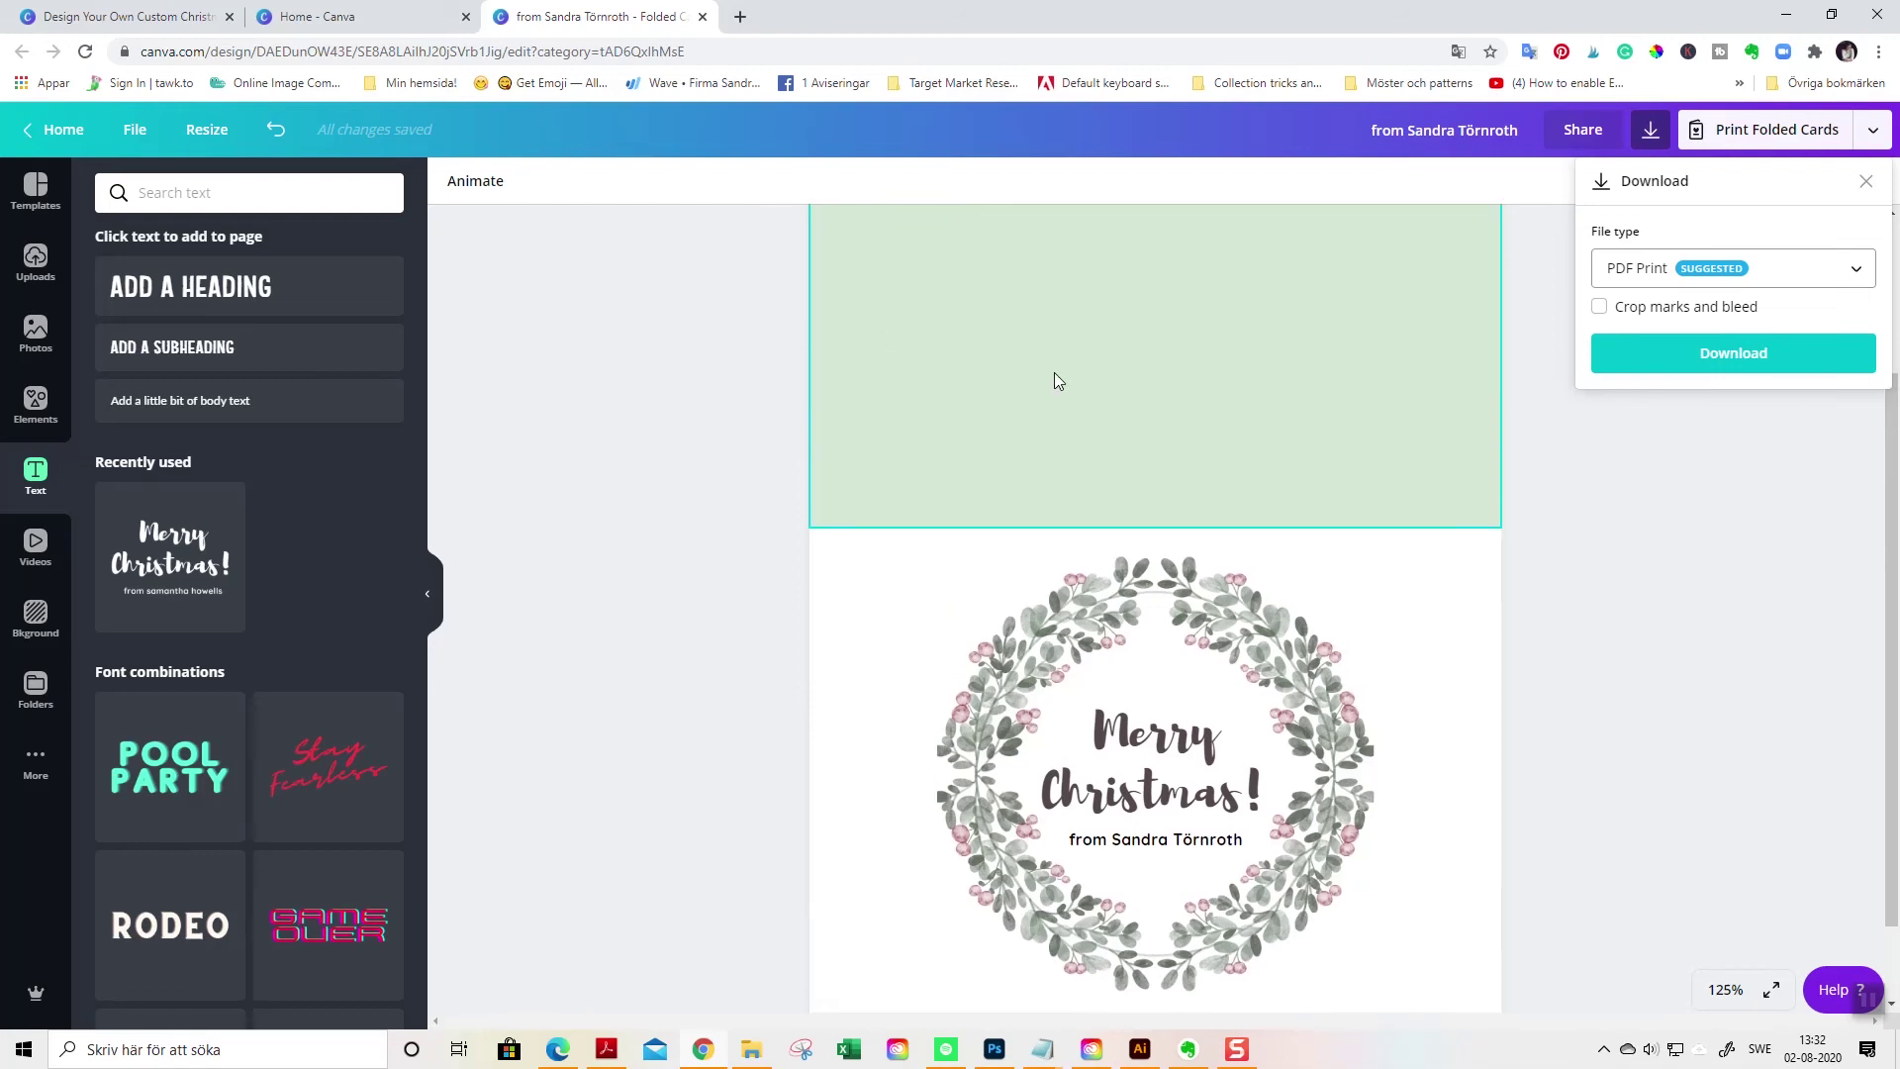
{"action": "left_click", "coordinate": [848, 533]}
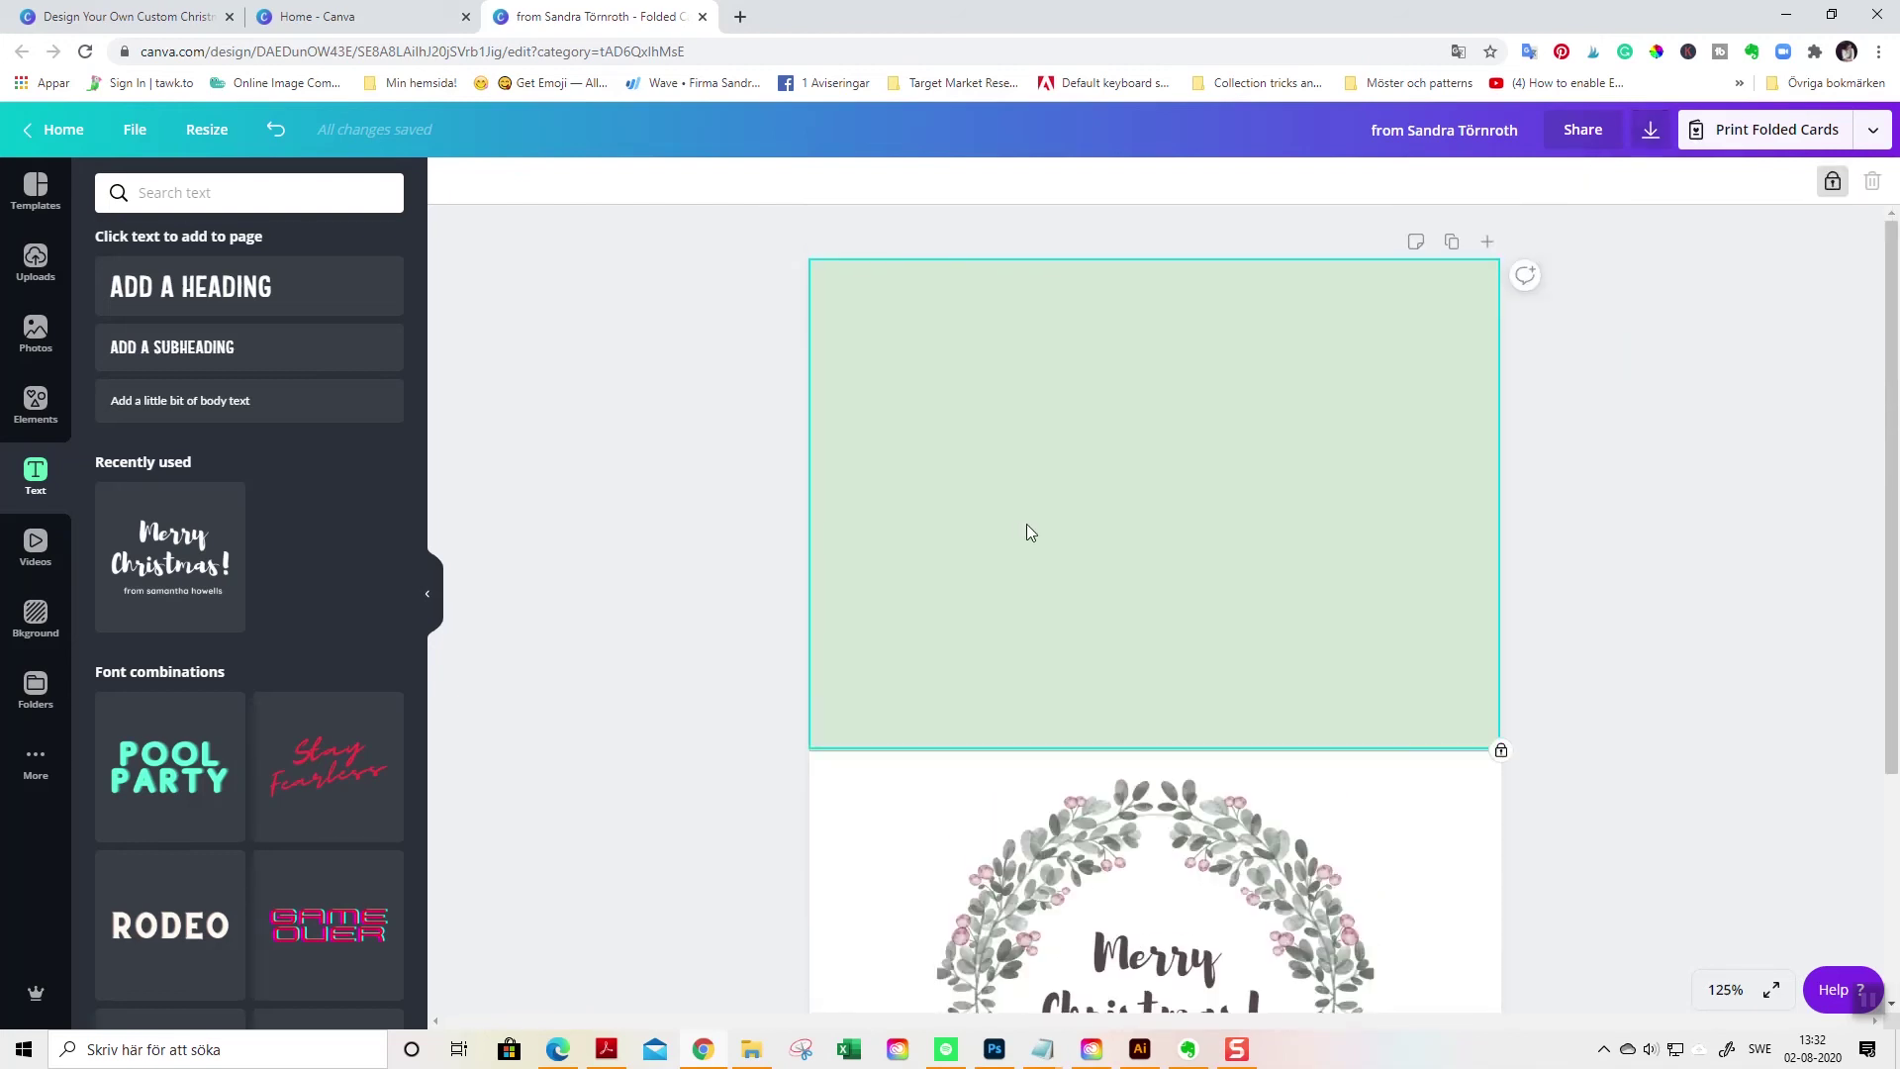
{"action": "left_click", "coordinate": [1835, 185]}
{"action": "scroll", "coordinate": [1679, 566], "scroll_direction": "down", "scroll_amount": 3}
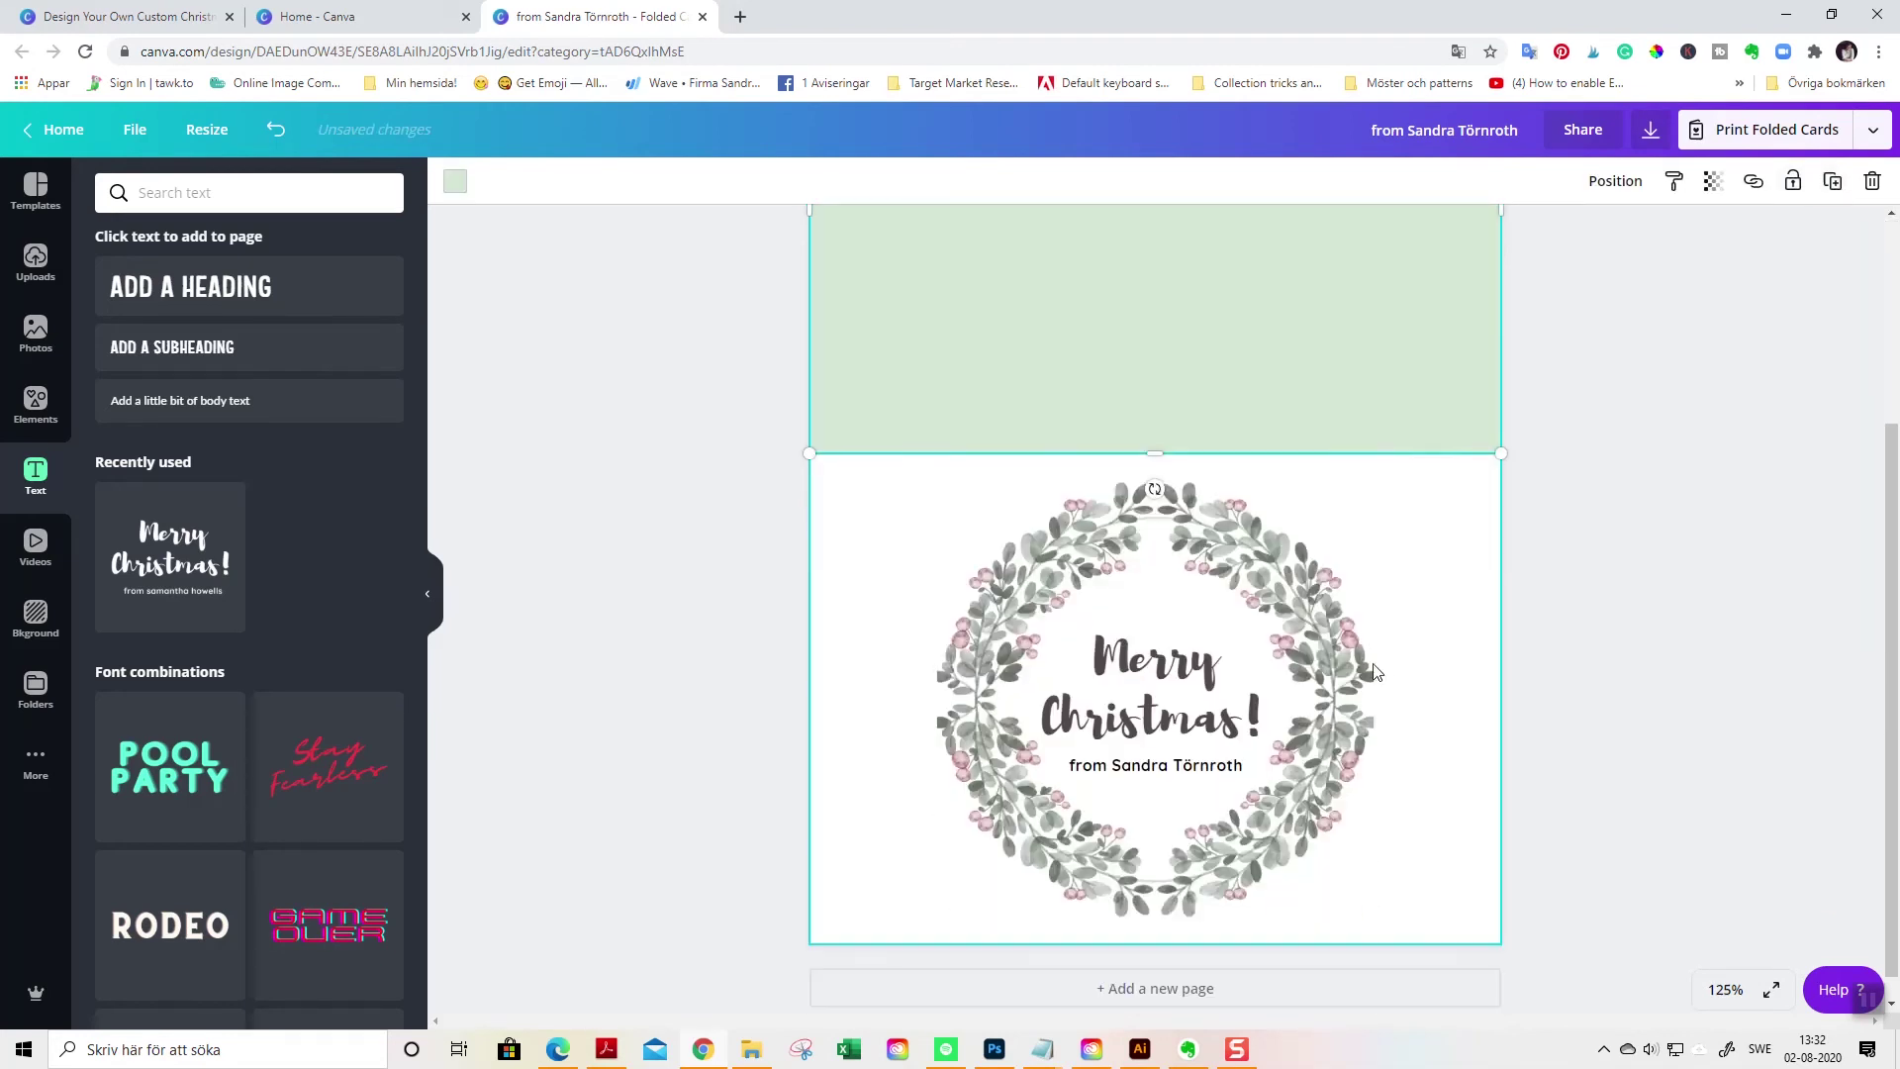
{"action": "left_click", "coordinate": [1441, 618]}
{"action": "left_click", "coordinate": [1833, 182]}
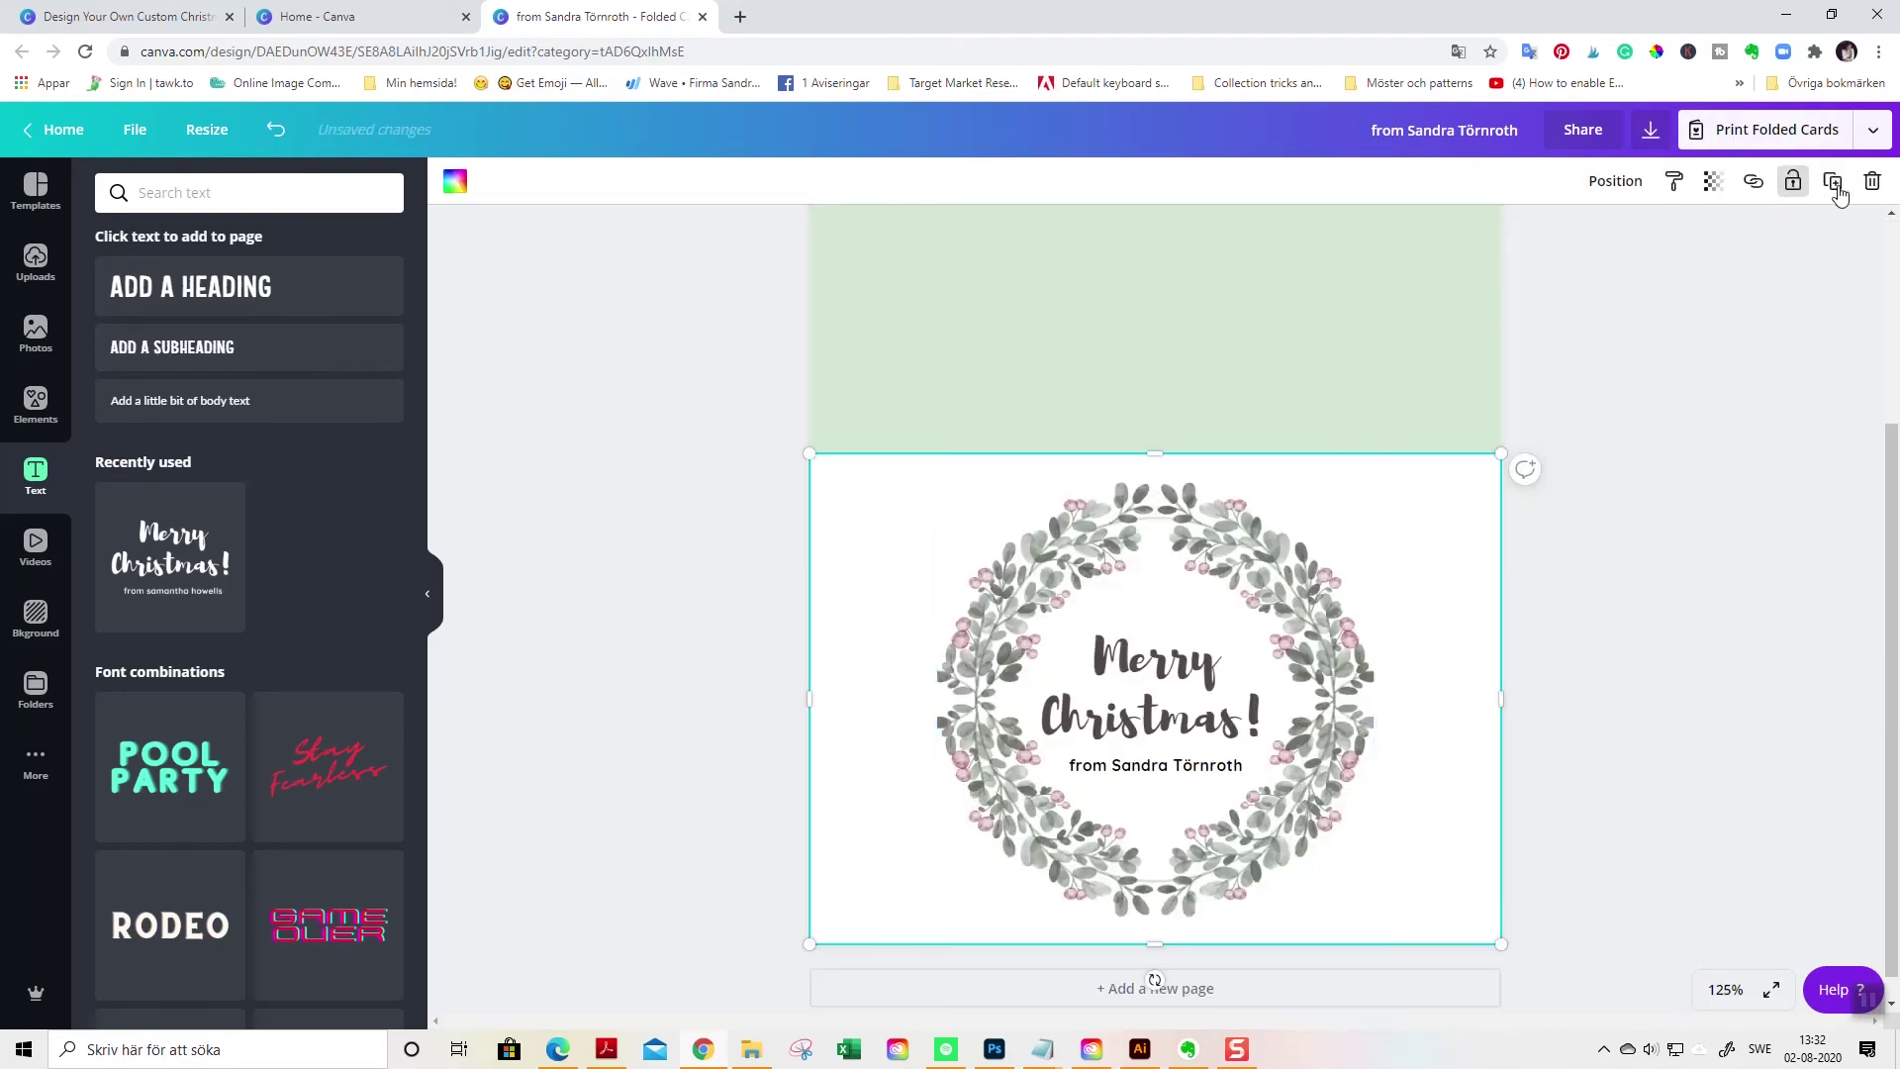
{"action": "scroll", "coordinate": [1757, 638], "scroll_direction": "up", "scroll_amount": 3}
Stretch the green rectangle past the left, top and right page edges.
{"action": "left_click", "coordinate": [1298, 596]}
{"action": "left_click_drag", "start_coordinate": [804, 504], "coordinate": [799, 505]}
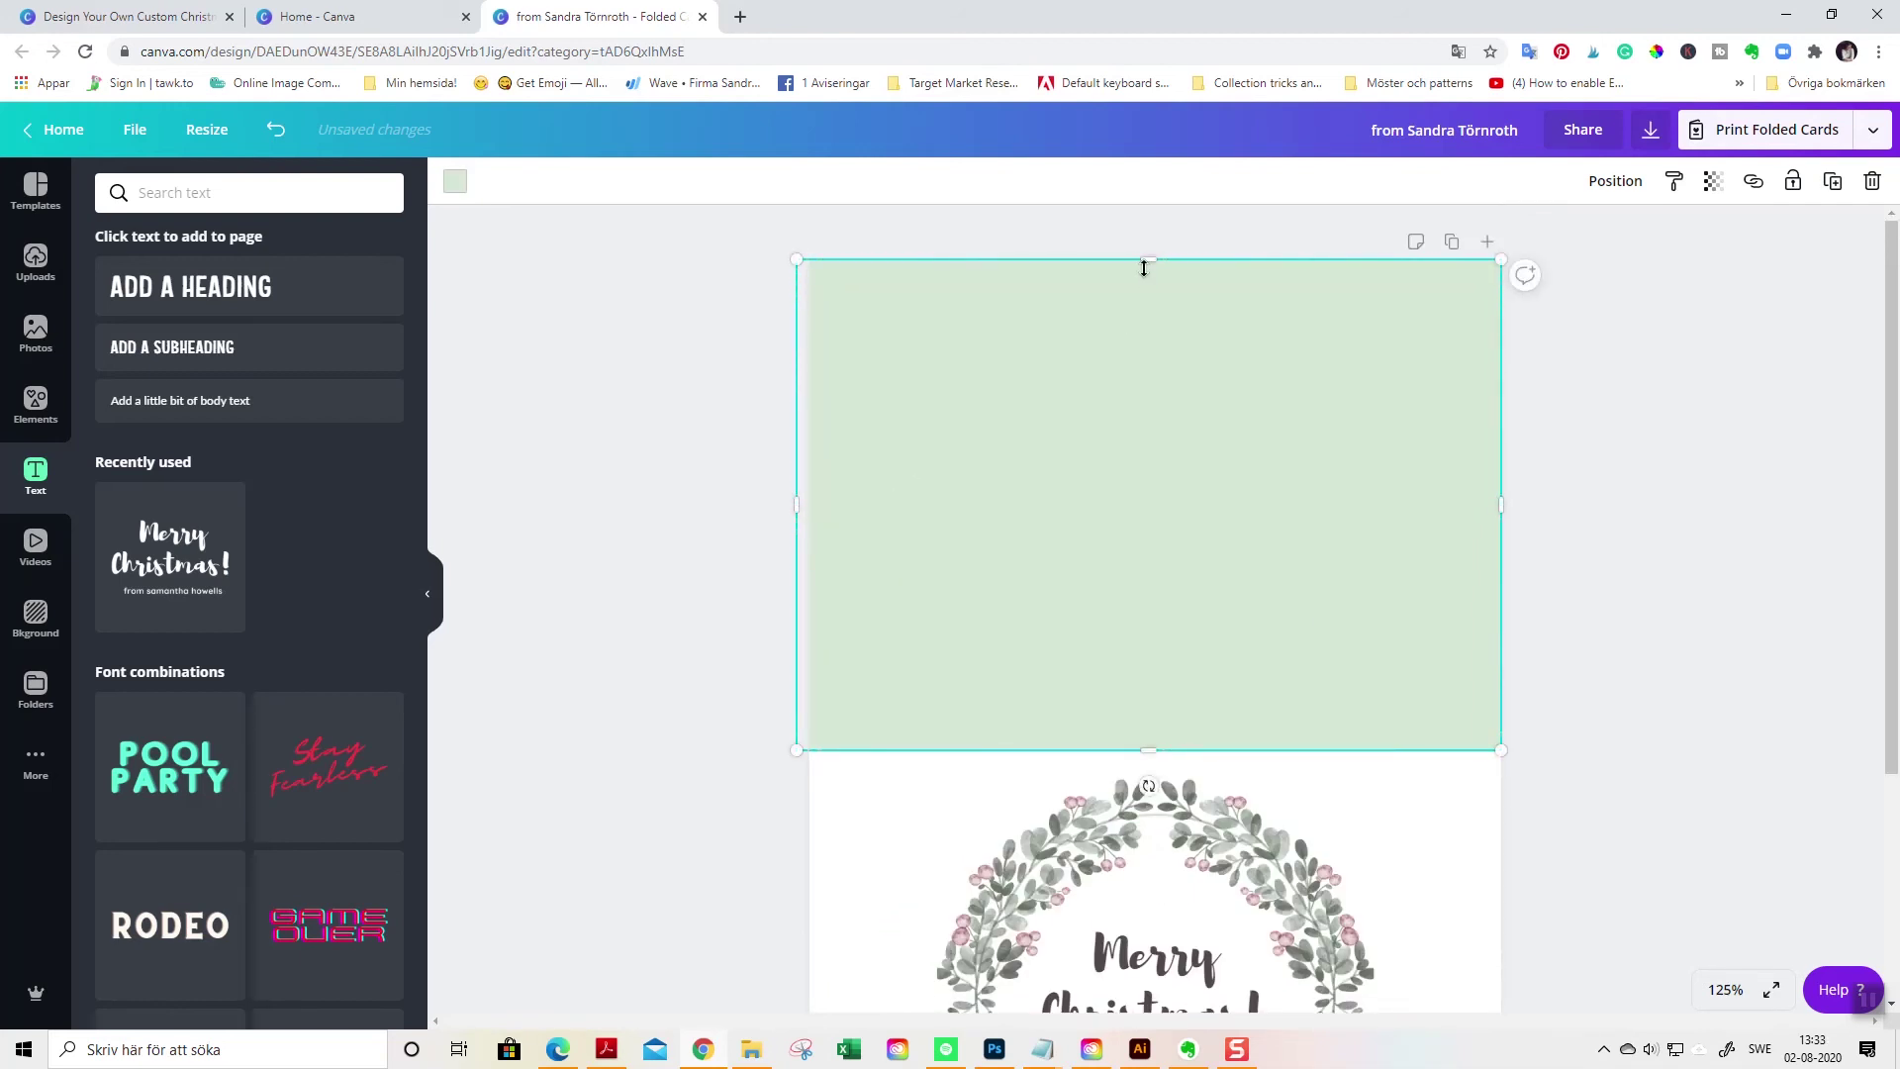
{"action": "left_click_drag", "start_coordinate": [1142, 261], "coordinate": [1153, 243]}
{"action": "mouse_move", "coordinate": [1503, 492]}
{"action": "left_mouse_down"}
{"action": "mouse_move", "coordinate": [1525, 496]}
{"action": "mouse_move", "coordinate": [1514, 528]}
{"action": "left_mouse_up"}
Extend the white wreath panel past the right, left and bottom page edges.
{"action": "scroll", "coordinate": [1616, 633], "scroll_direction": "down", "scroll_amount": 3}
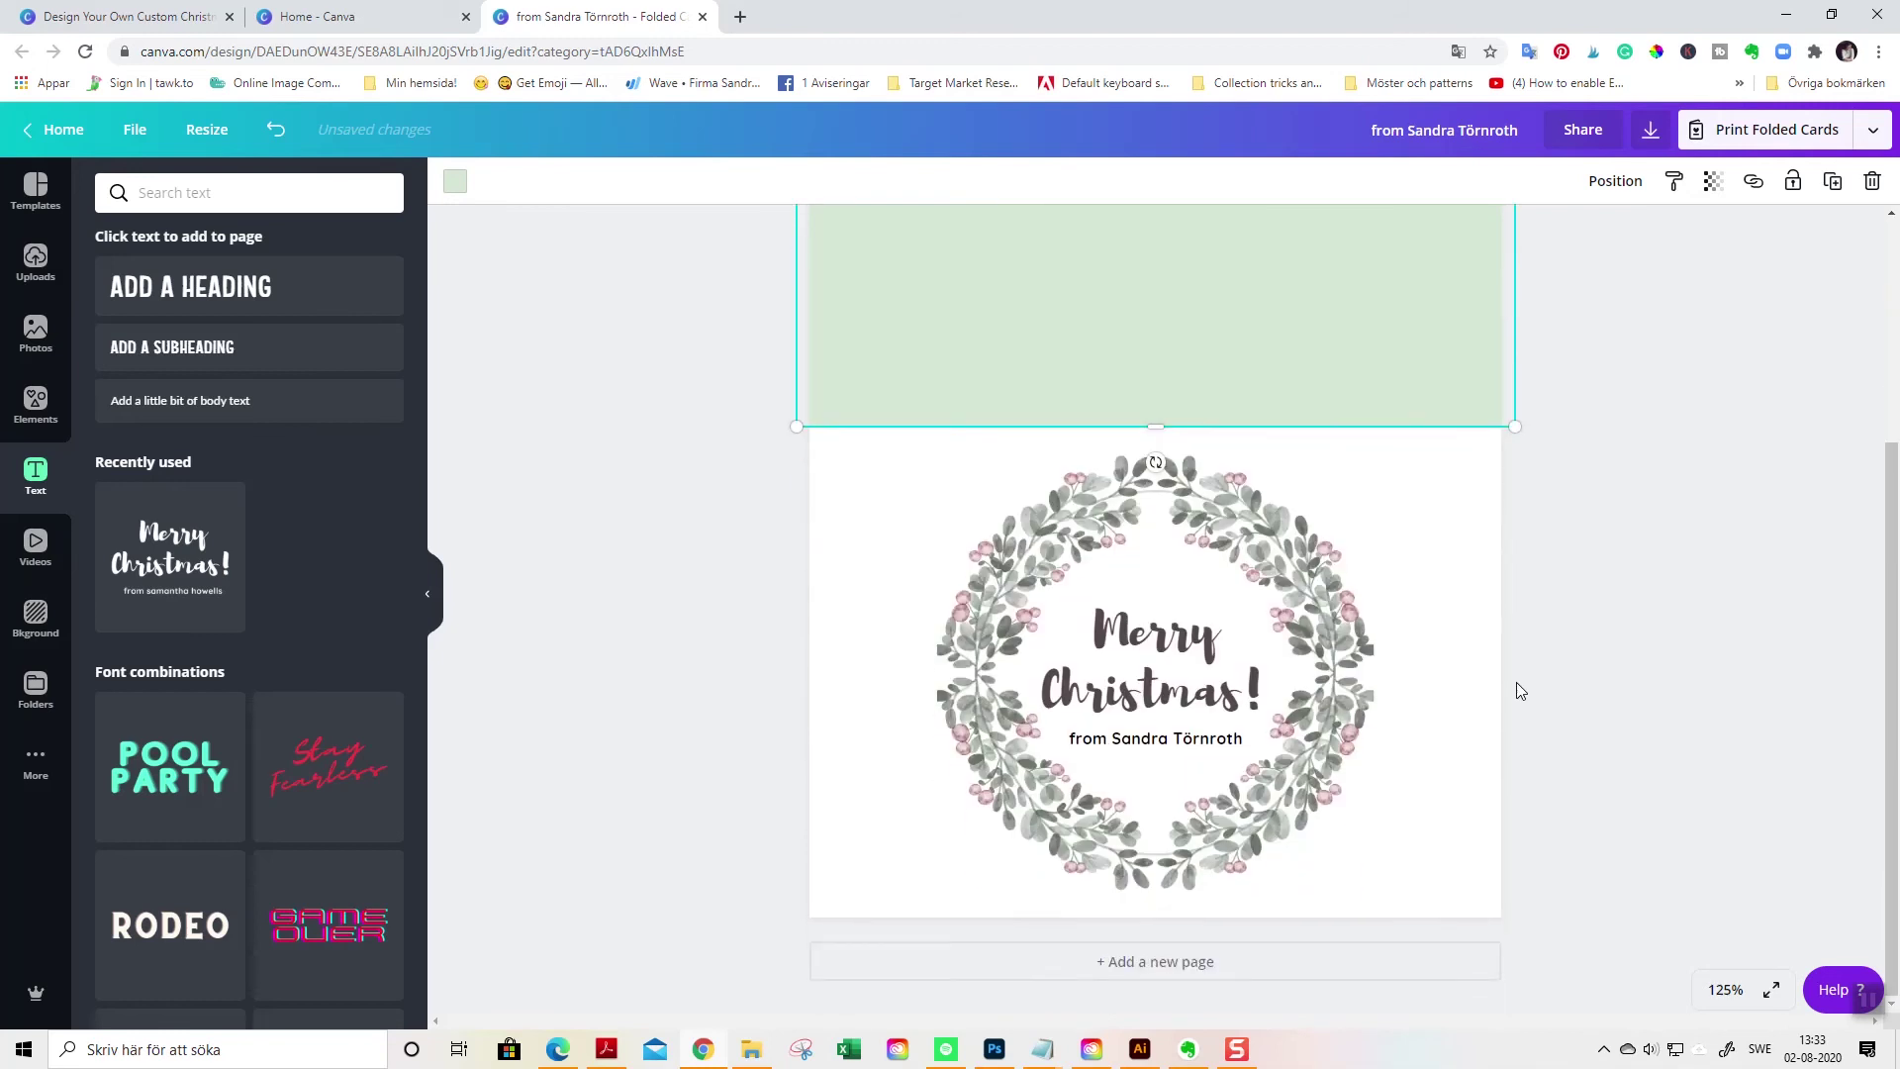
{"action": "left_click", "coordinate": [1494, 687]}
{"action": "left_click_drag", "start_coordinate": [1507, 679], "coordinate": [1516, 677]}
{"action": "left_click_drag", "start_coordinate": [811, 673], "coordinate": [796, 672]}
{"action": "left_click_drag", "start_coordinate": [1163, 920], "coordinate": [1195, 931]}
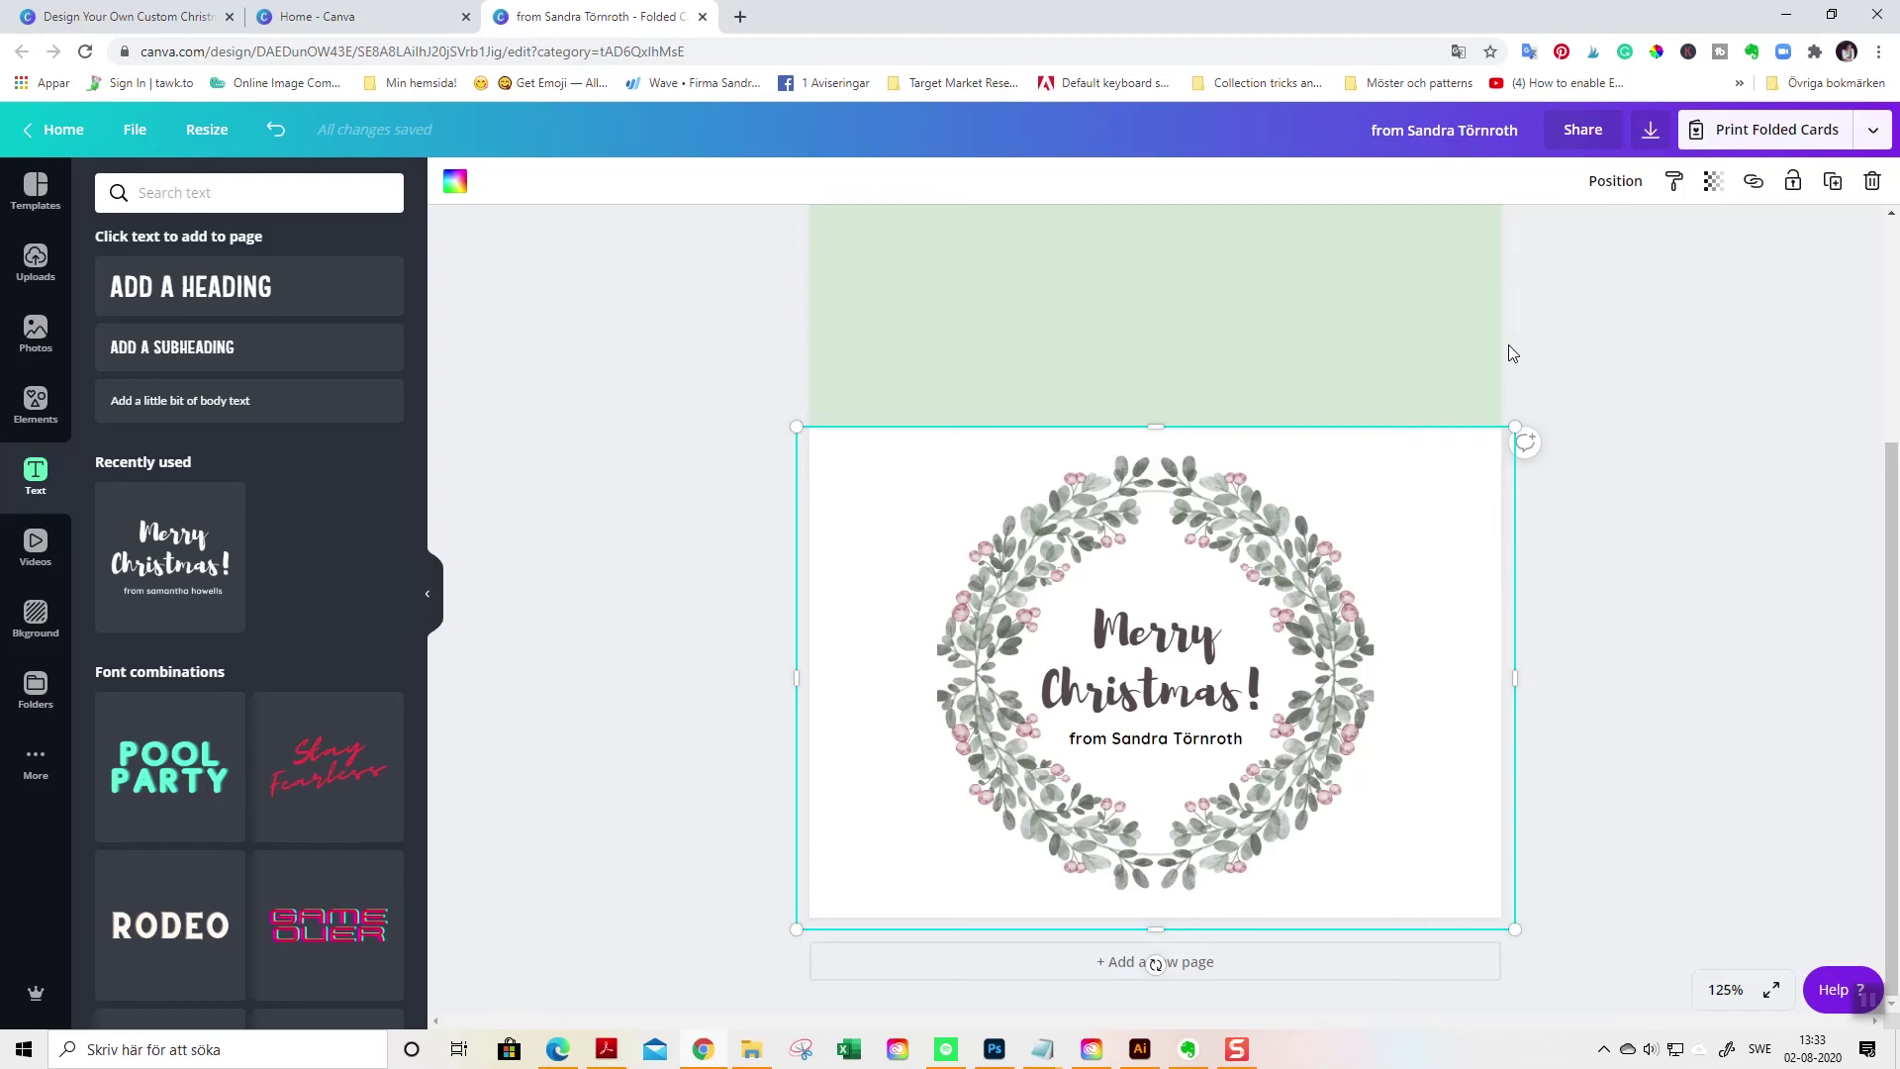
{"action": "scroll", "coordinate": [1684, 475], "scroll_direction": "up", "scroll_amount": 3}
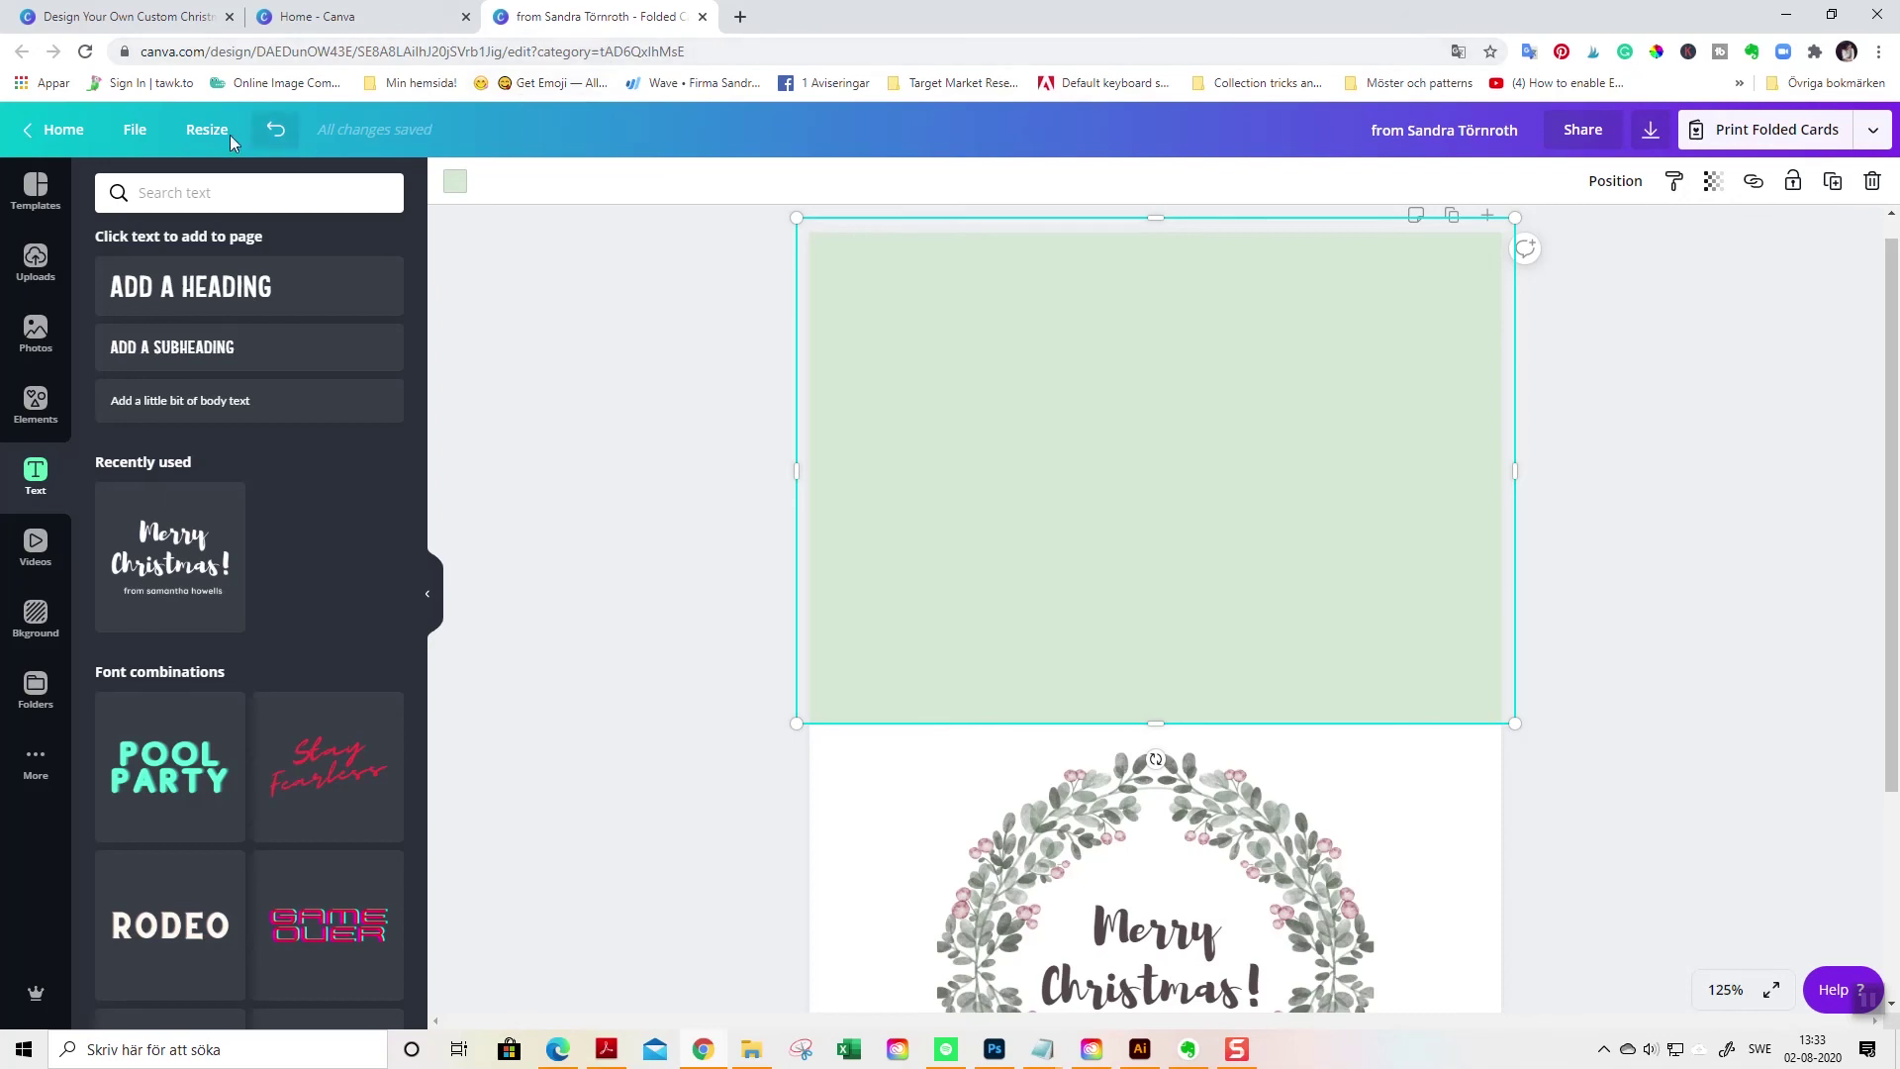
Show print bleed guides and extend the green rectangle's left side to the bleed.
{"action": "left_click", "coordinate": [139, 132]}
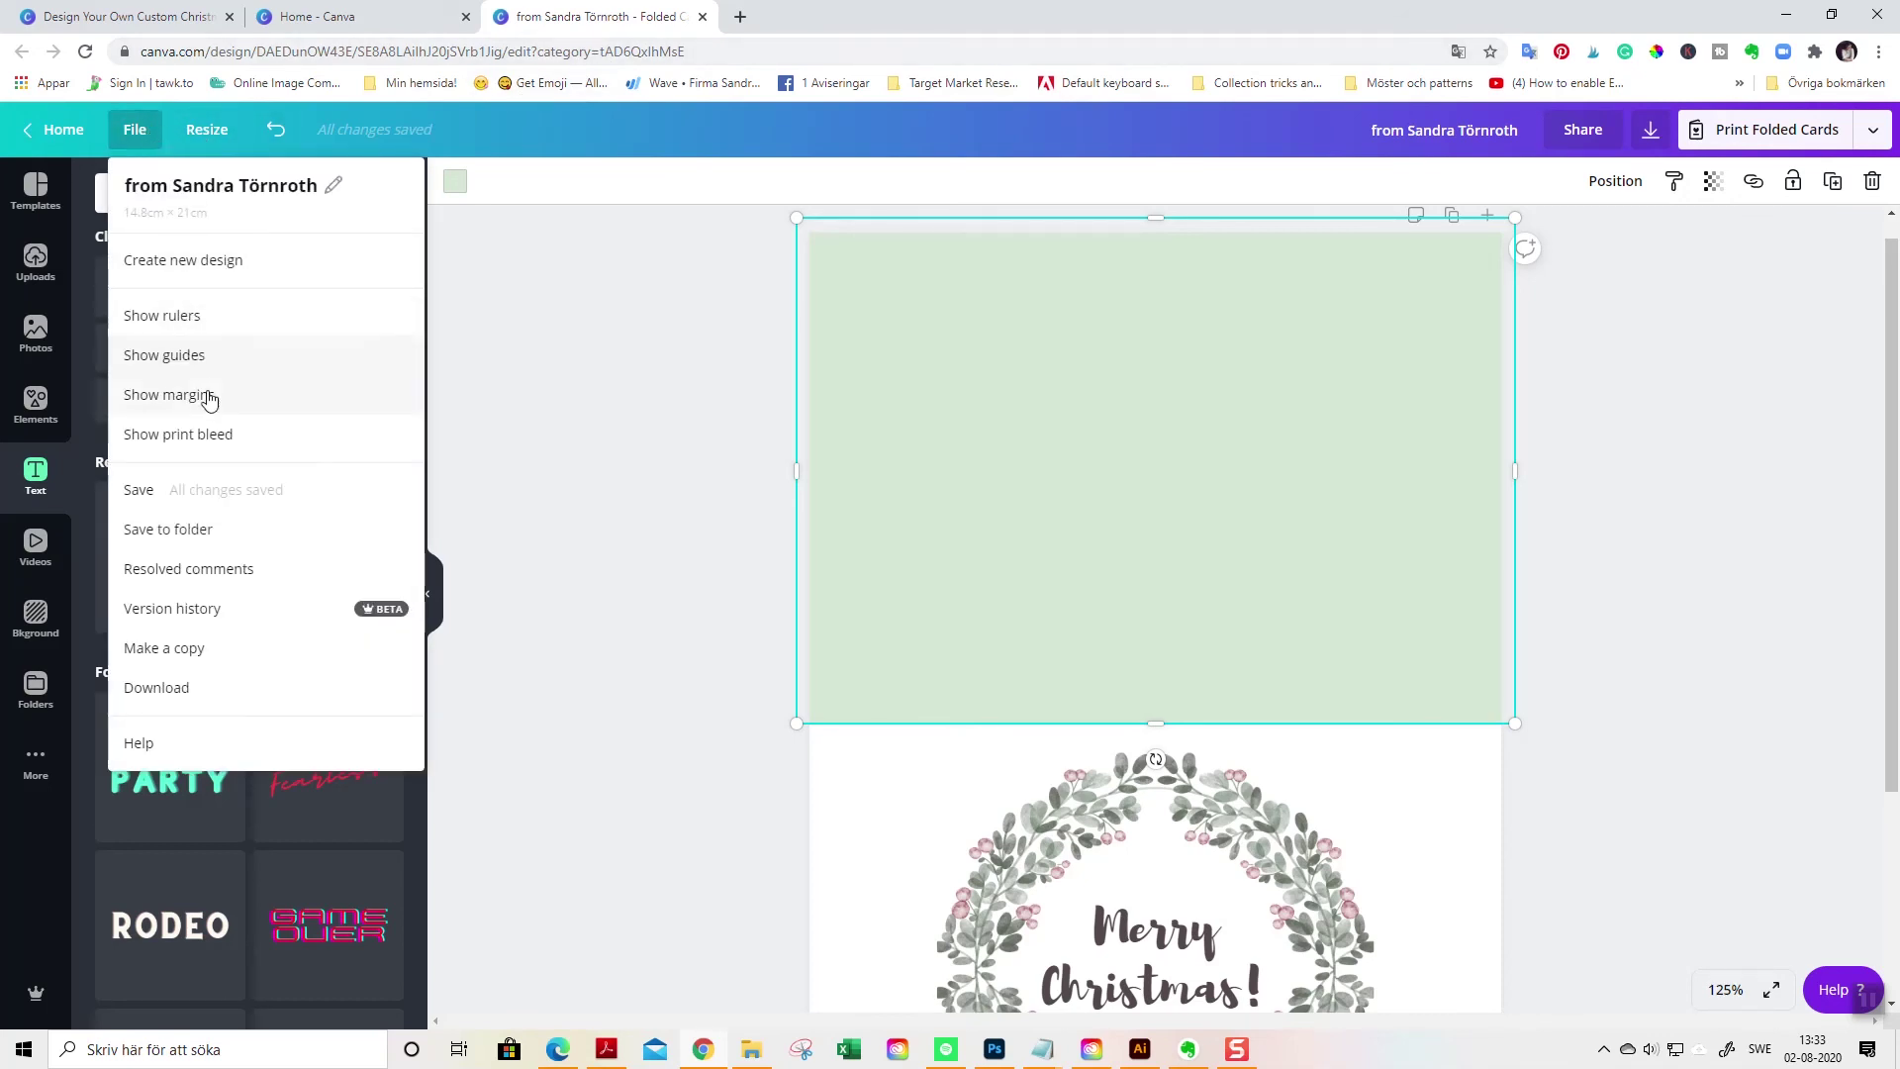
{"action": "left_click", "coordinate": [219, 436]}
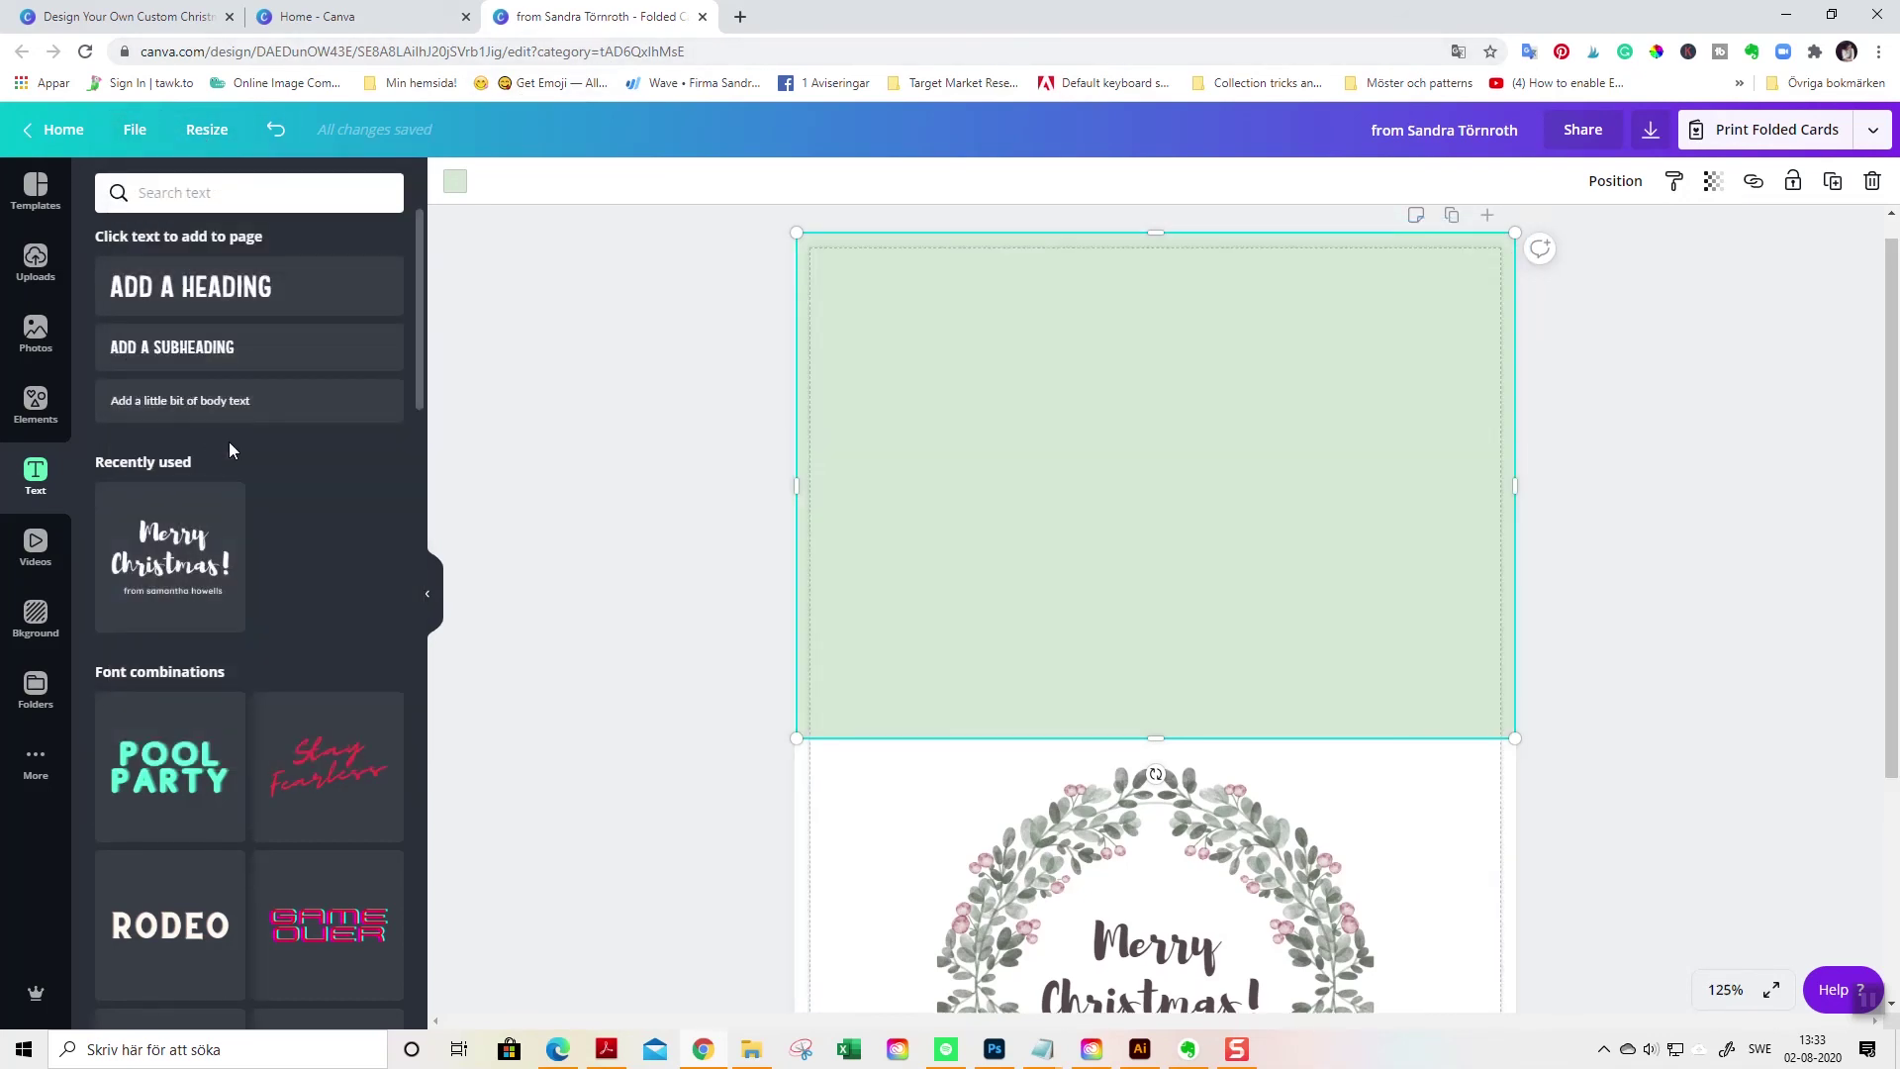
{"action": "left_click", "coordinate": [1658, 661]}
{"action": "scroll", "coordinate": [1659, 661], "scroll_direction": "down", "scroll_amount": 3}
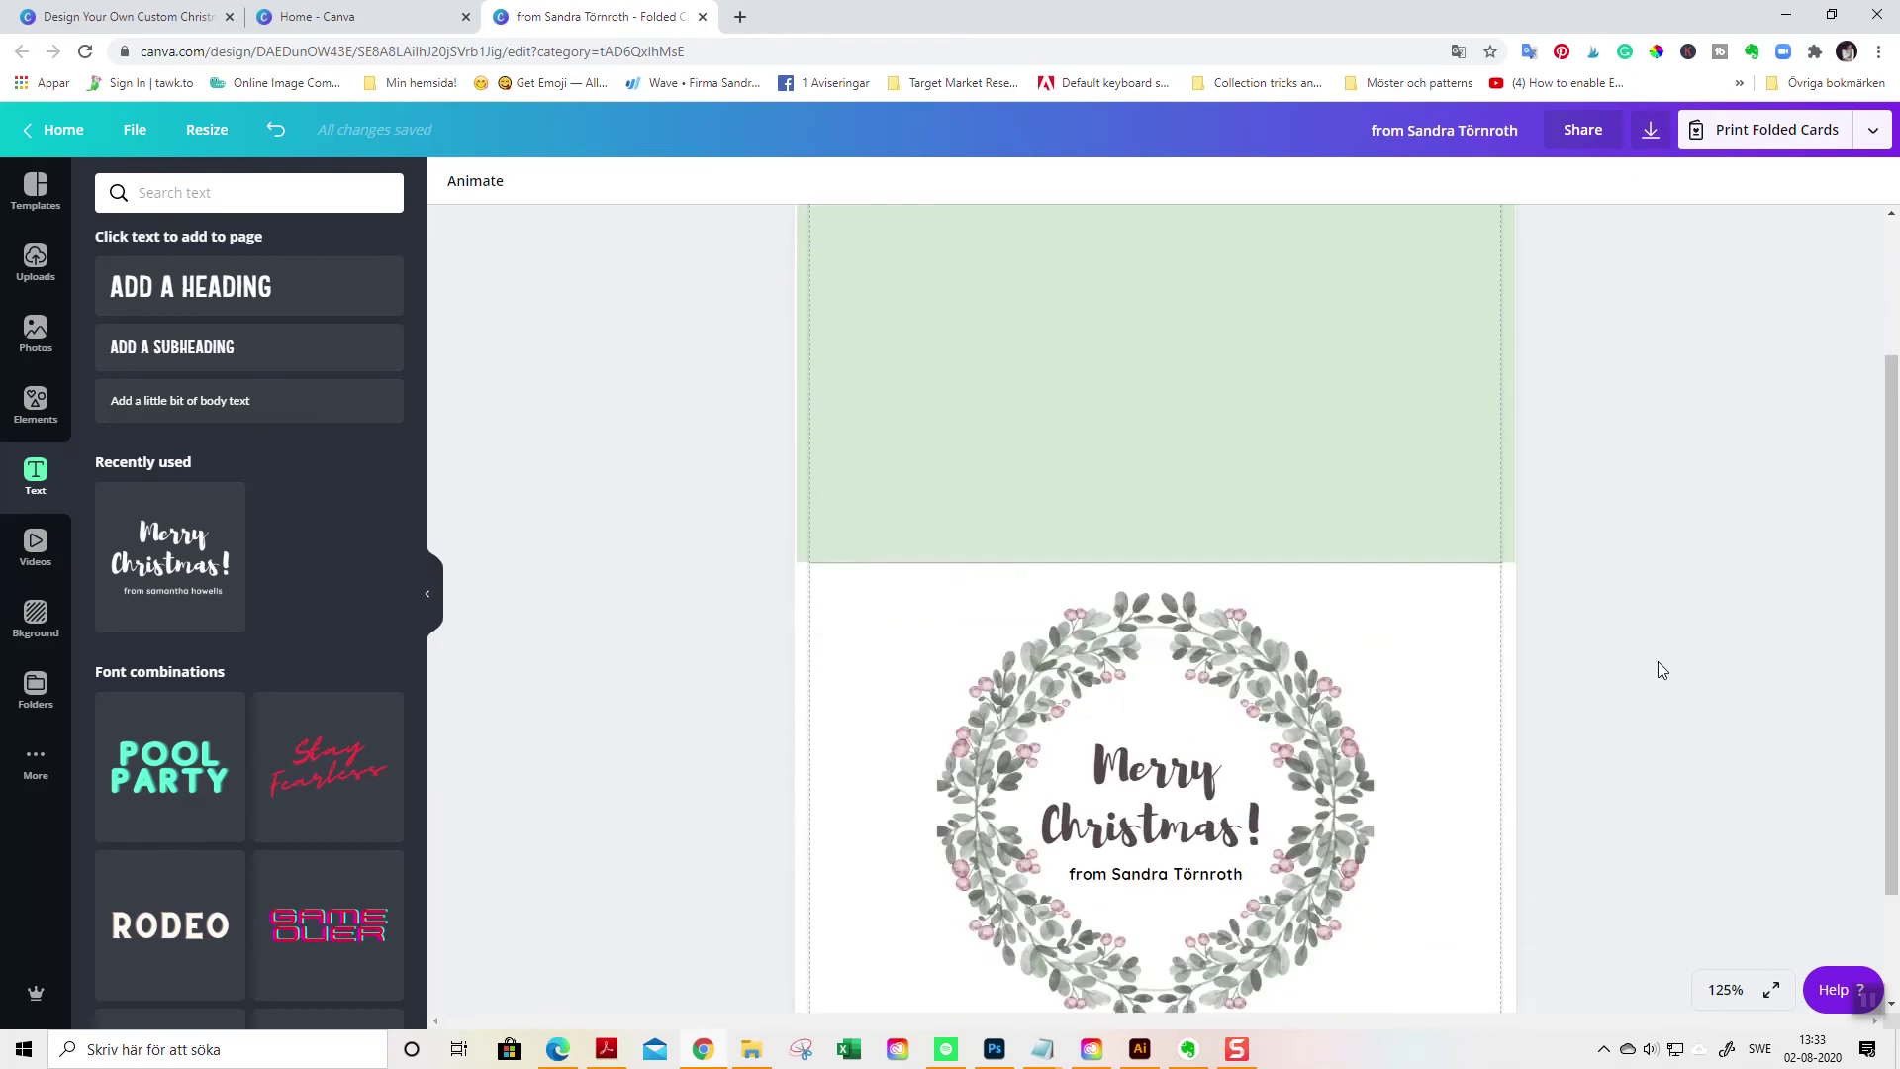
{"action": "left_click", "coordinate": [799, 490]}
{"action": "left_click_drag", "start_coordinate": [793, 286], "coordinate": [790, 286]}
{"action": "scroll", "coordinate": [1227, 475], "scroll_direction": "up", "scroll_amount": 3}
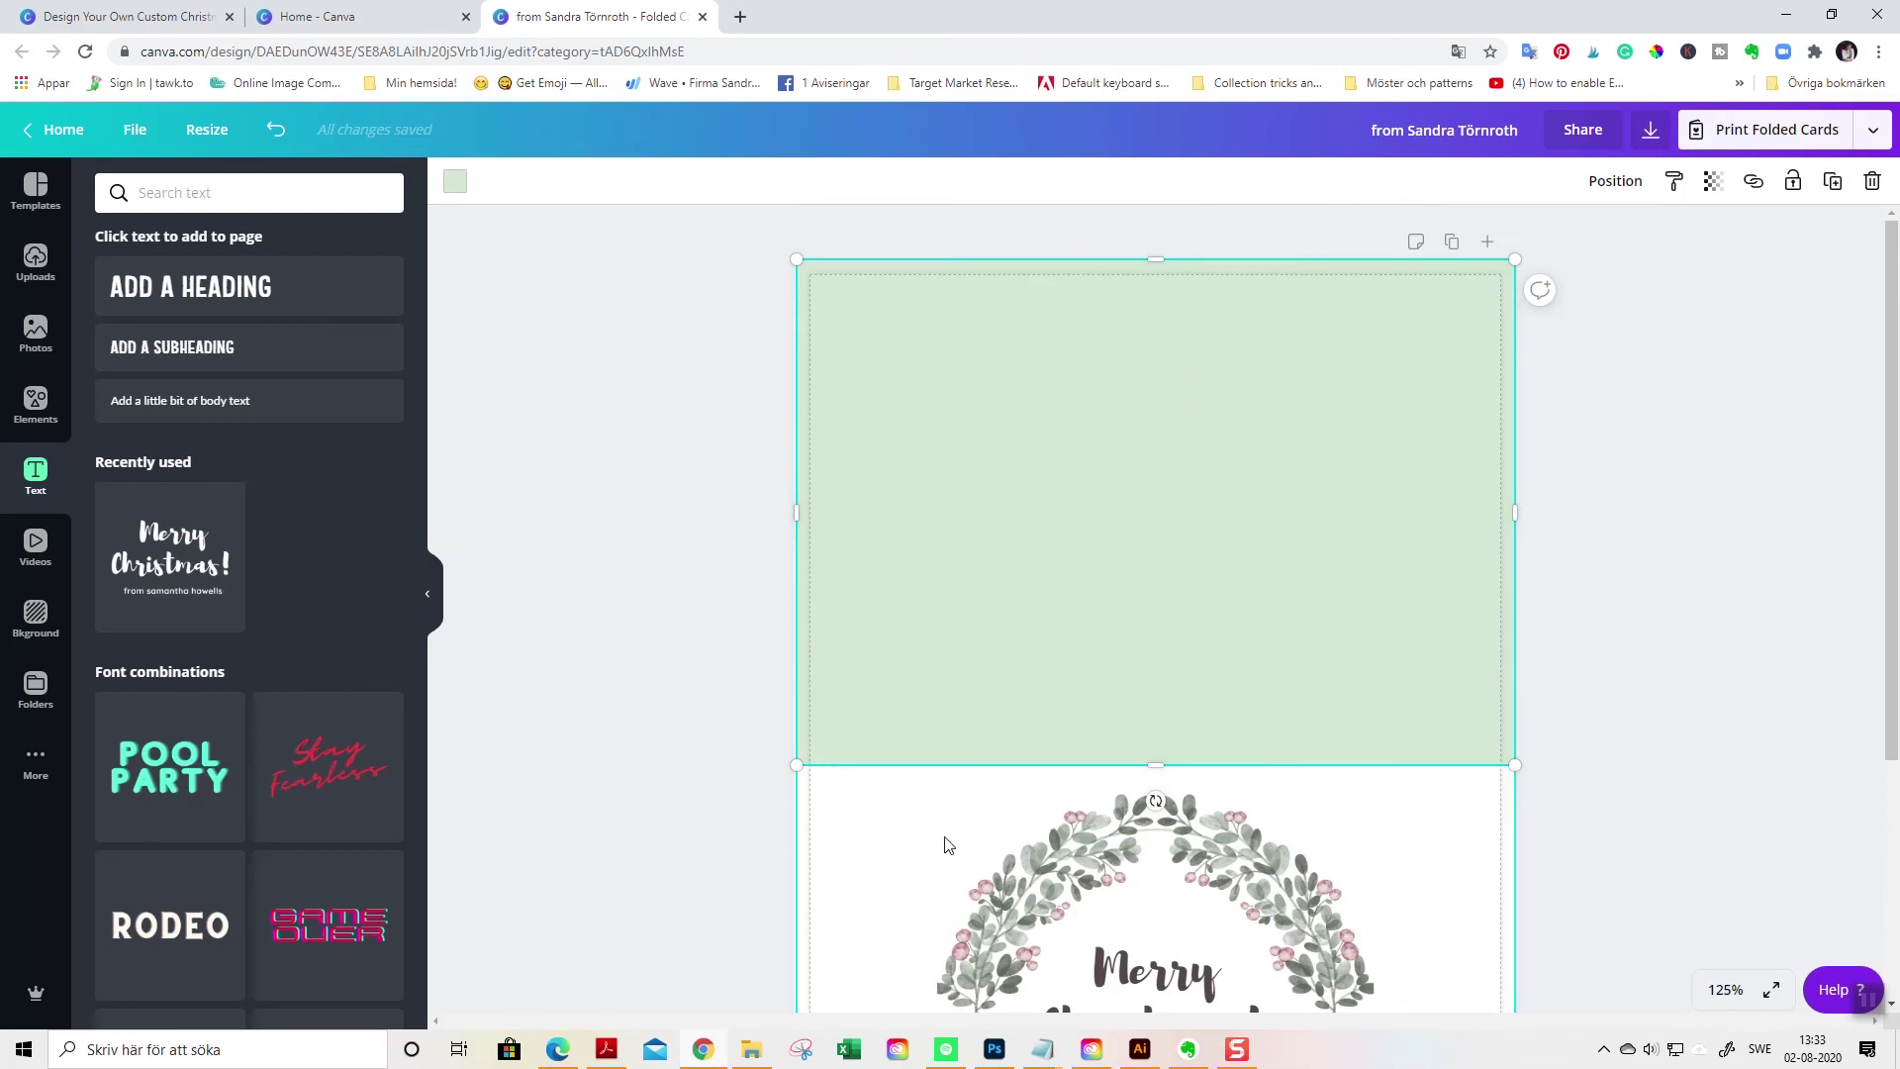
Download the card as PDF Print with crop marks and bleed.
{"action": "left_click", "coordinate": [1665, 141]}
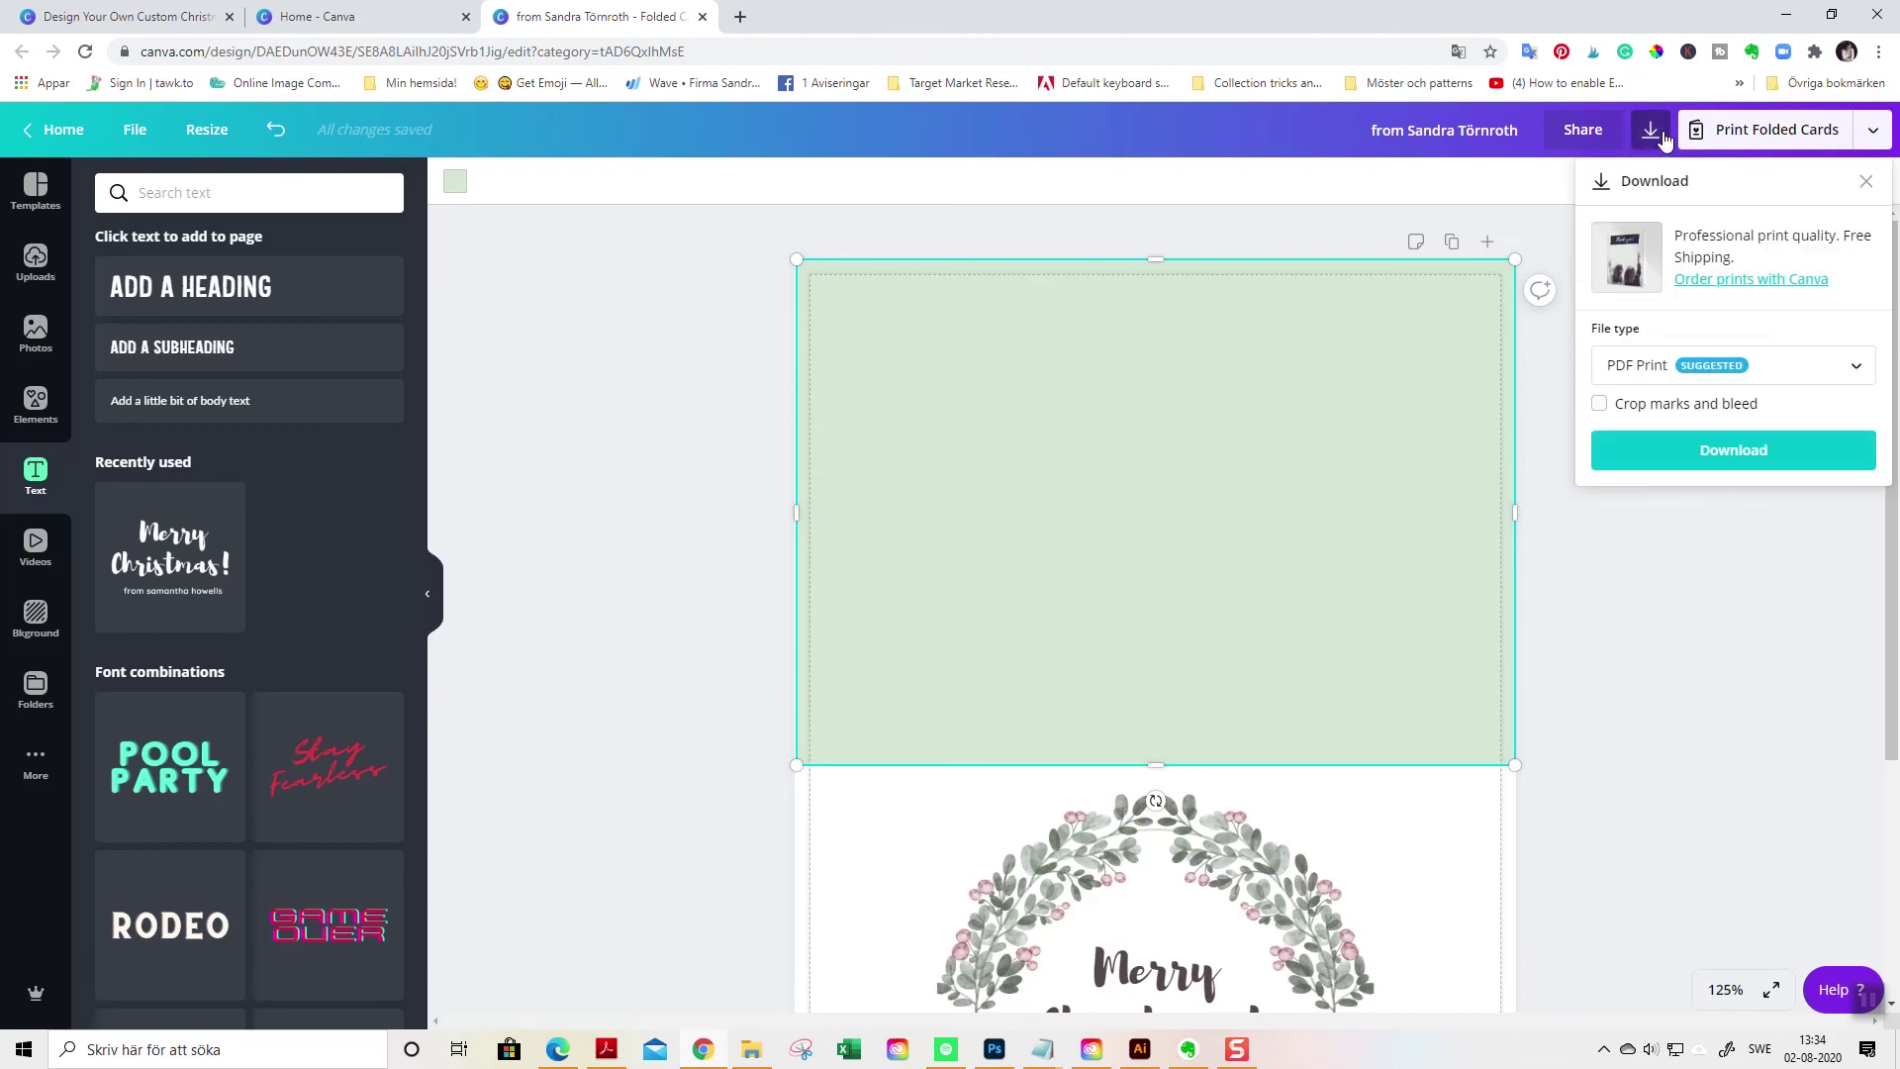
{"action": "left_click", "coordinate": [1599, 404]}
{"action": "left_click", "coordinate": [1715, 458]}
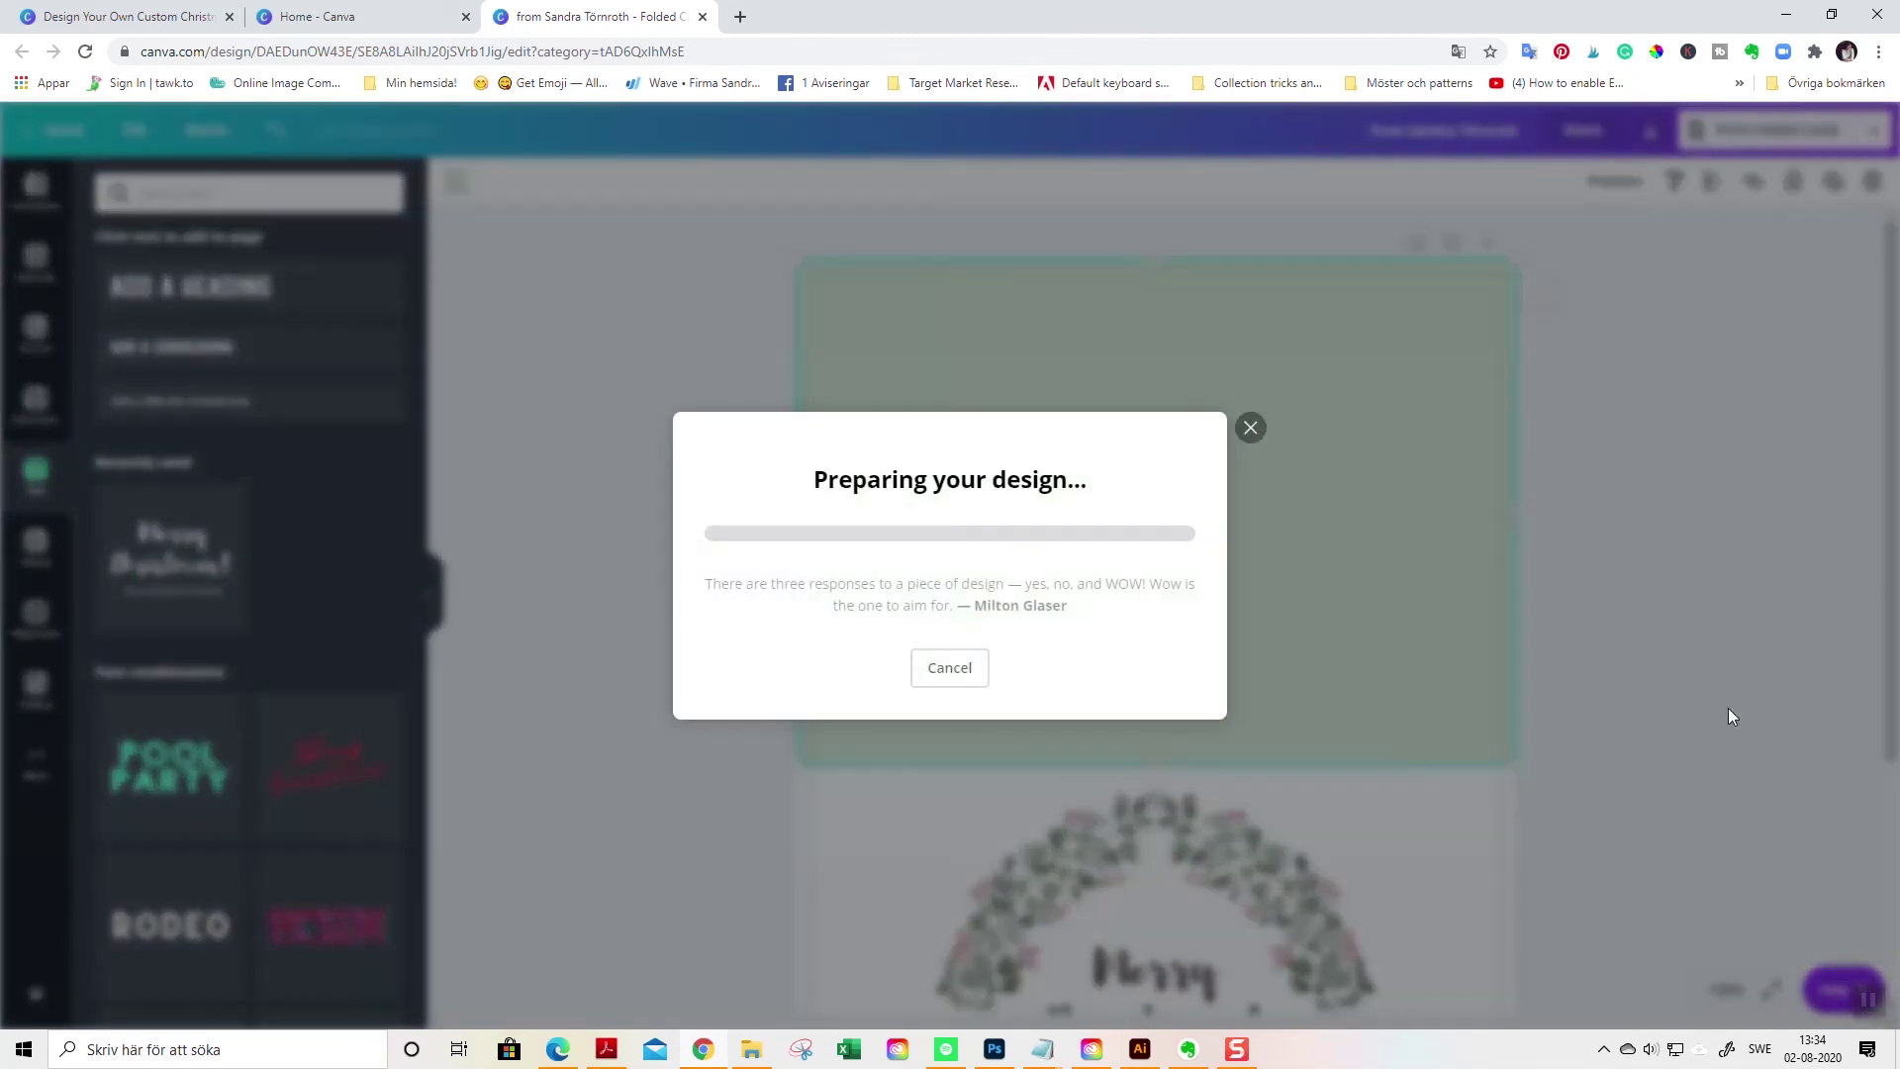